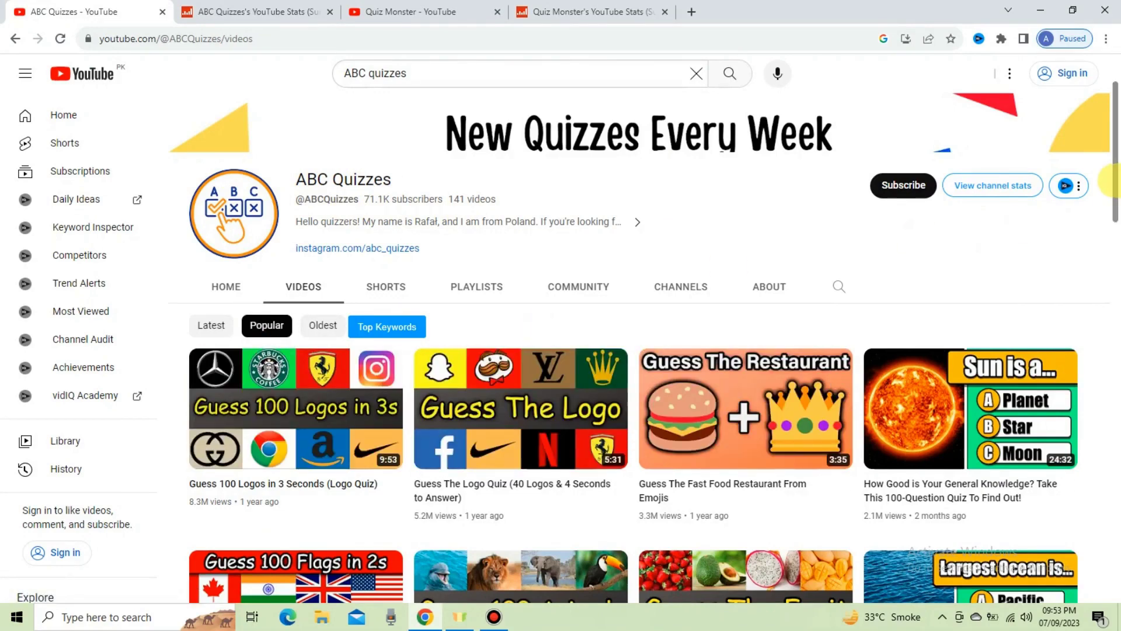
Scroll through ABC Quizzes' popular videos, led by the 8.3M-view logo quiz.
scroll(1111, 181, down, 3)
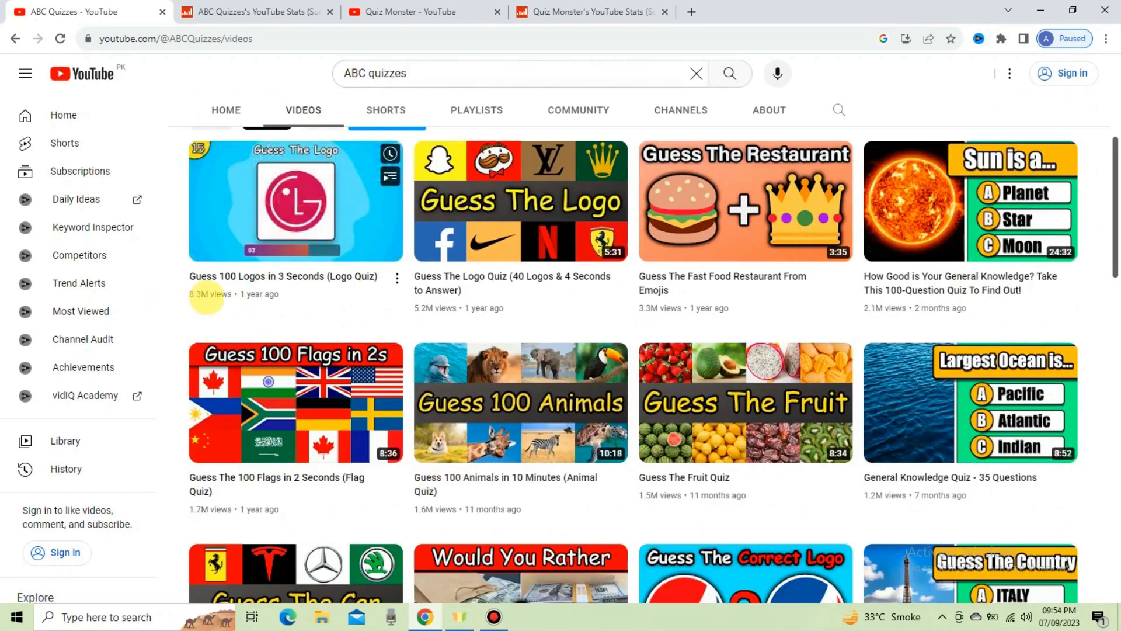
Review ABC Quizzes' Social Blade rank figures before moving to Quiz Monster's YouTube channel.
key(ctrl+Tab)
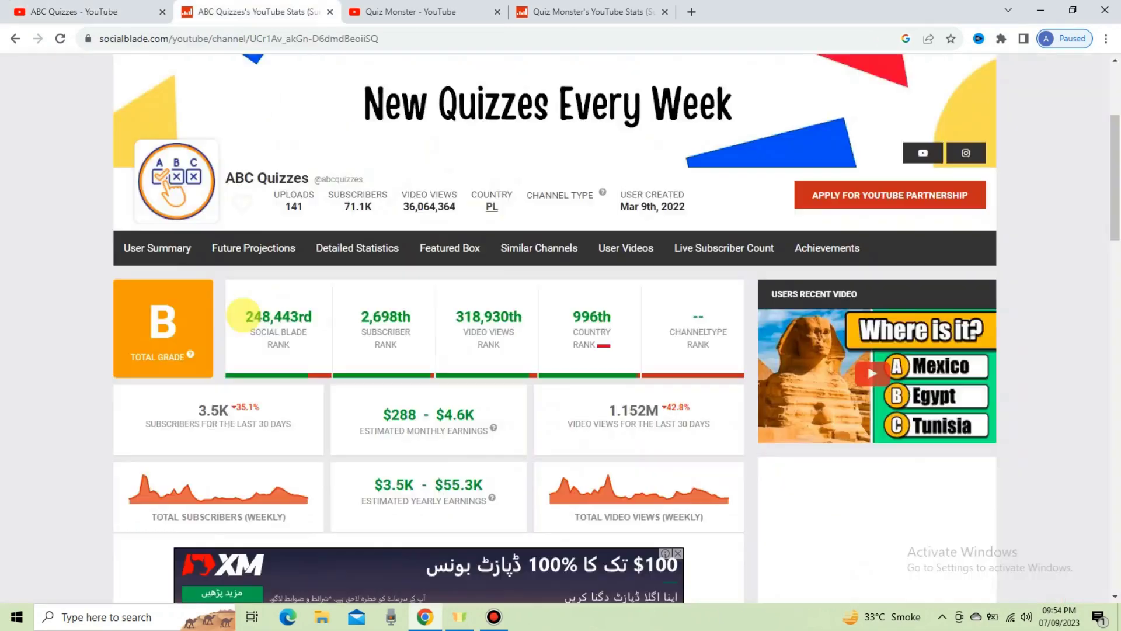
drag(243, 316, 464, 343)
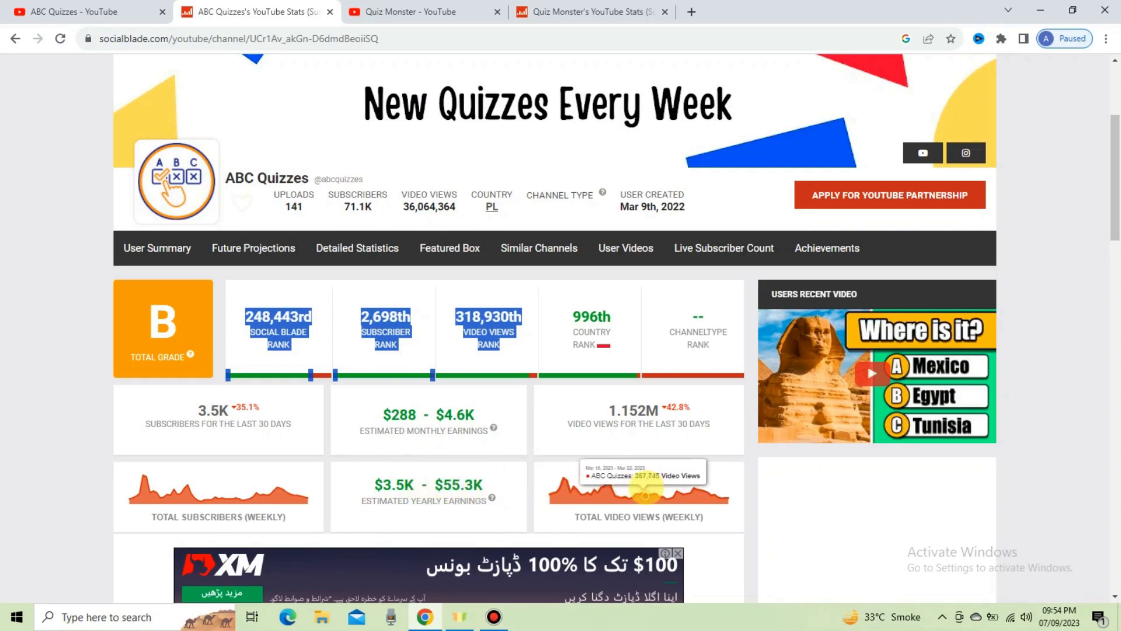
key(ctrl+Tab)
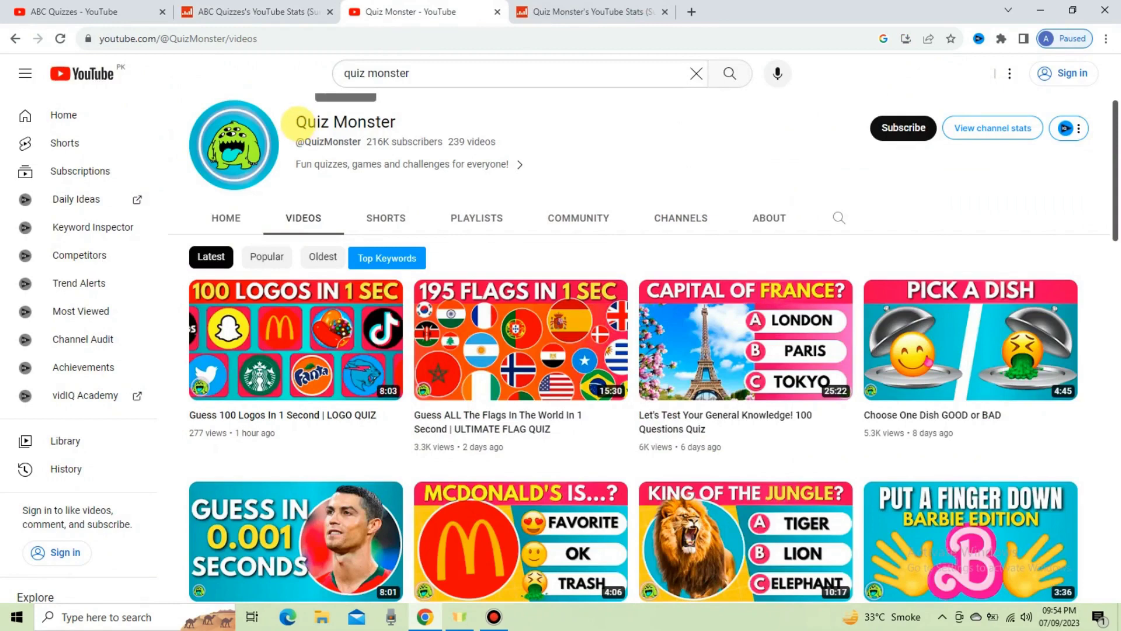
Sort Quiz Monster's videos by popularity (top one 10M views) and browse the list.
drag(298, 123, 367, 120)
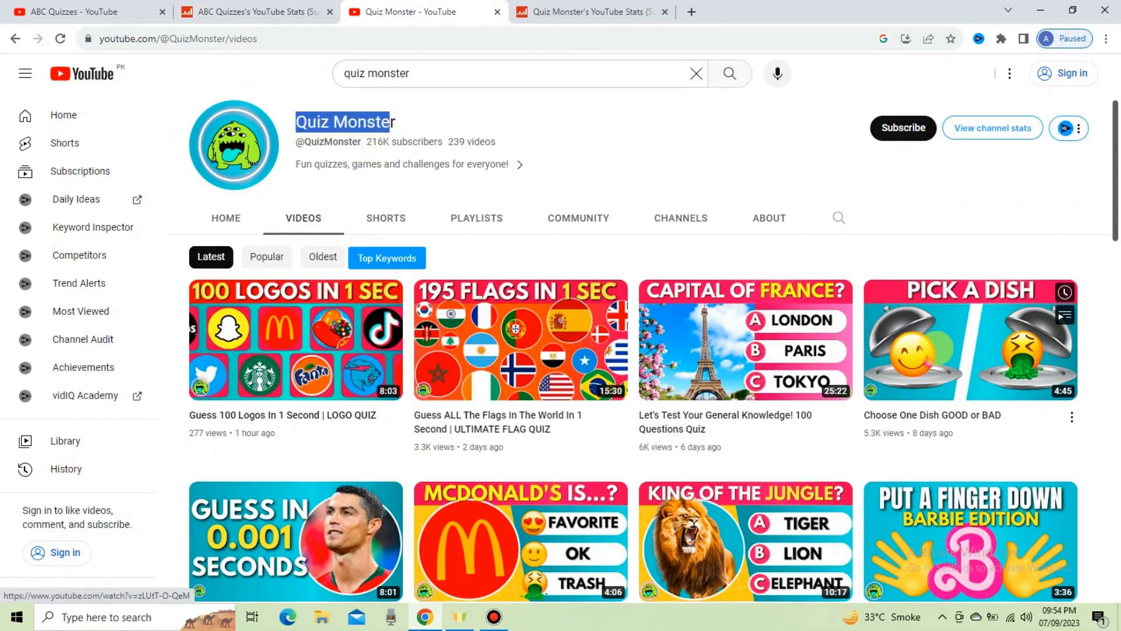
click(279, 263)
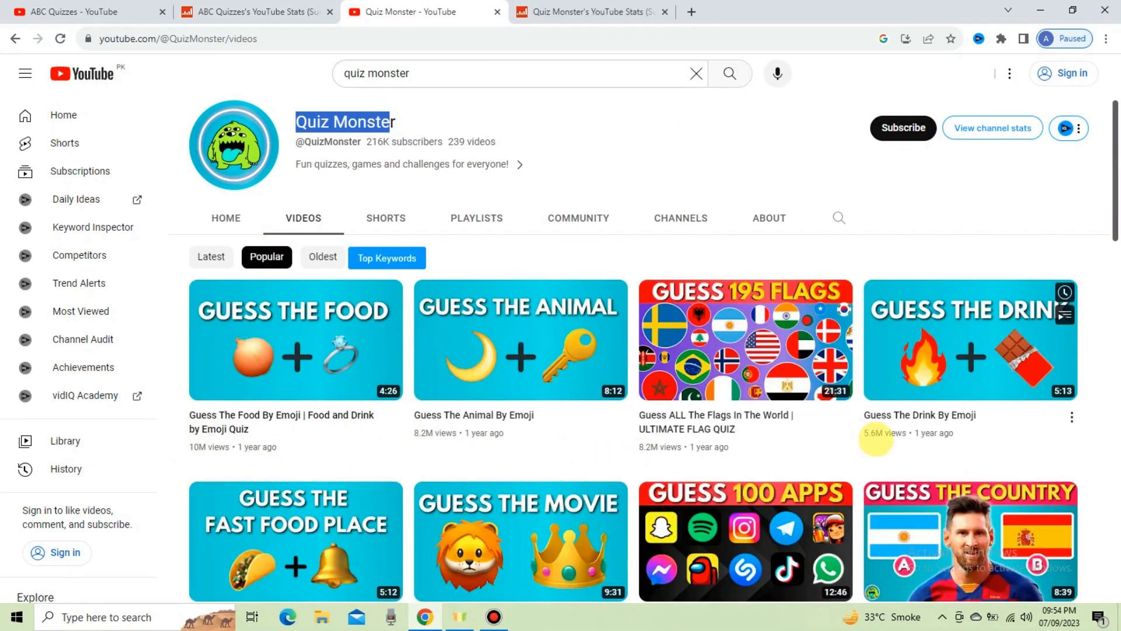
drag(1111, 170, 1113, 269)
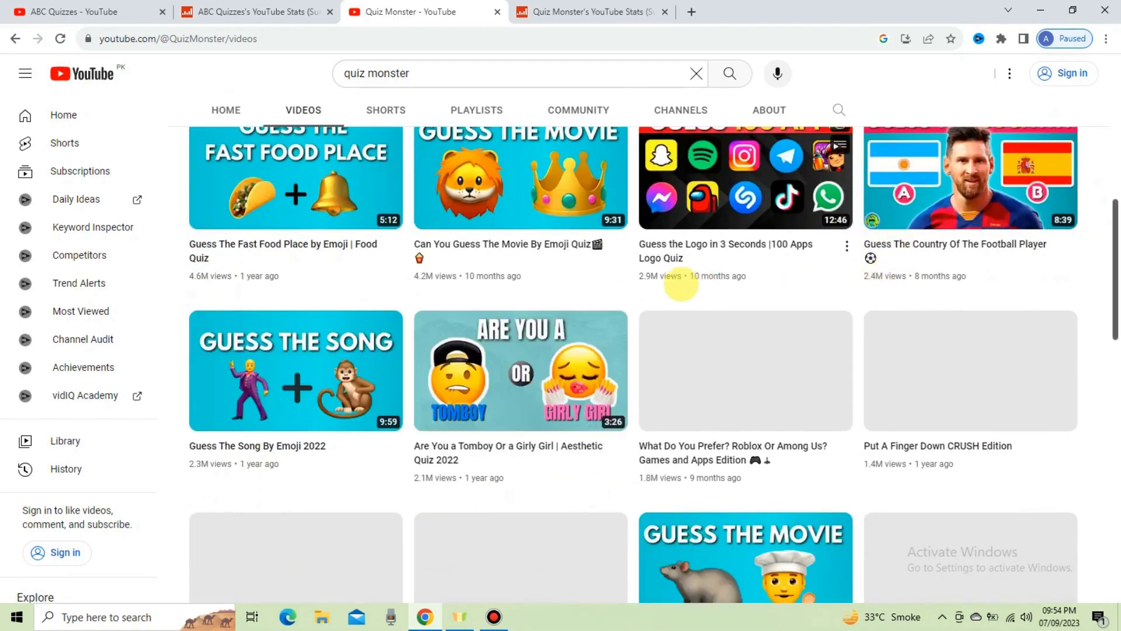
key(ctrl+Tab)
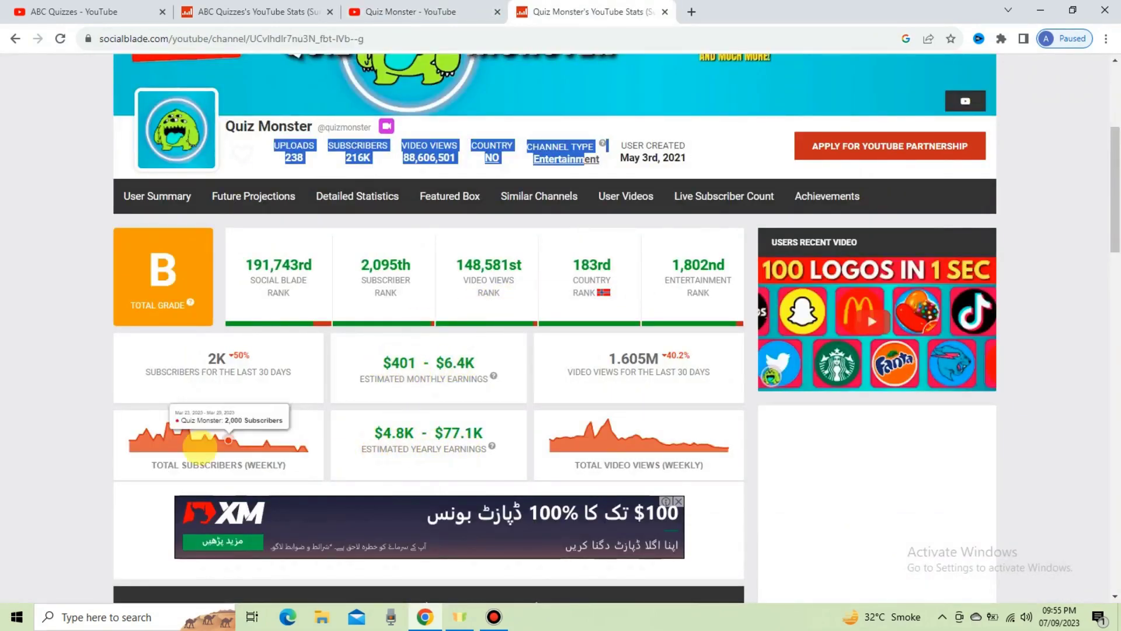
Check Quiz Monster's Total Subscribers chart and scroll down to its monthly view and subscriber history.
mouse_move(176, 432)
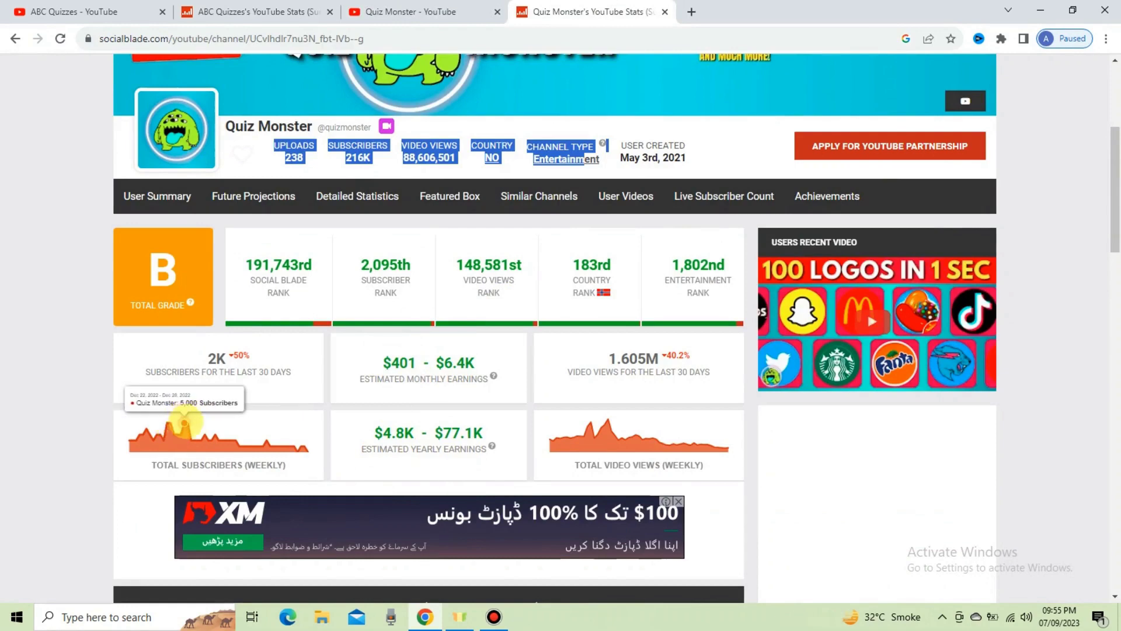
drag(1114, 195, 1114, 436)
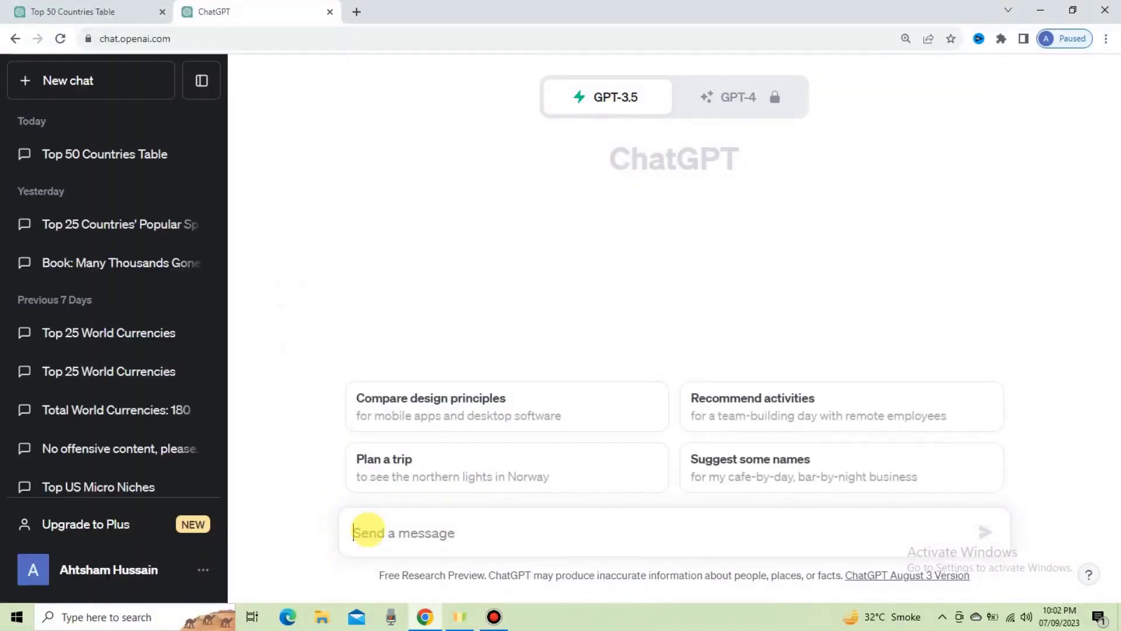
Send ChatGPT the prompt for a 50-country table with serial number, name and hint columns.
text(Make a list of top 50 countries in a table of three columns. In the first column, there should be serial number. In the second column, there should be name of country. In the third column, there should be hint of that country. please don't repeat country.)
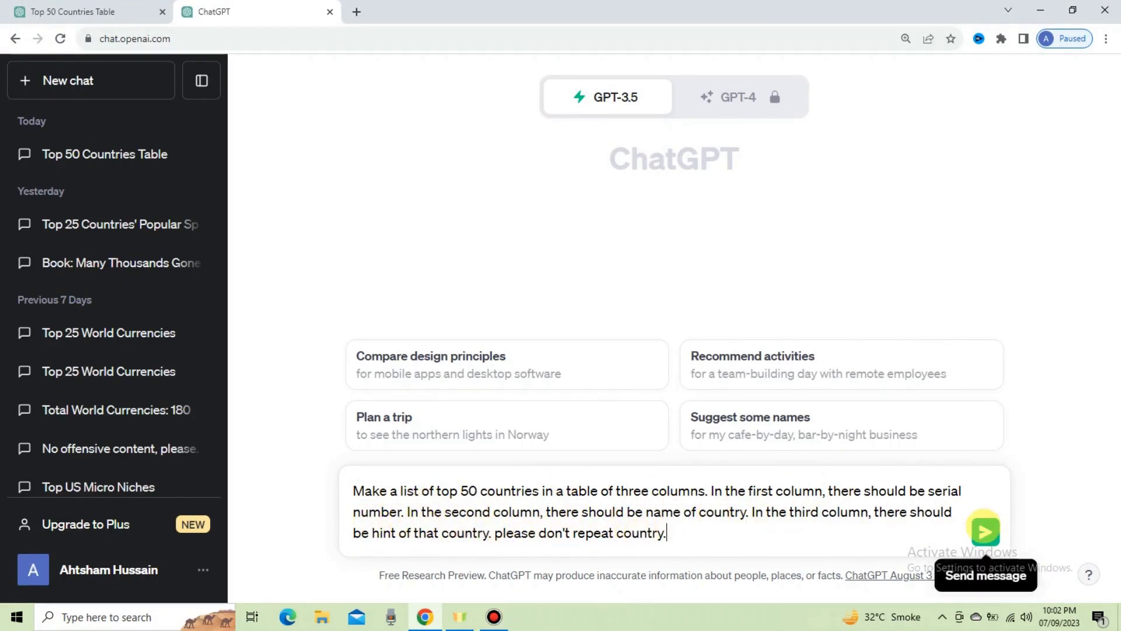
click(987, 528)
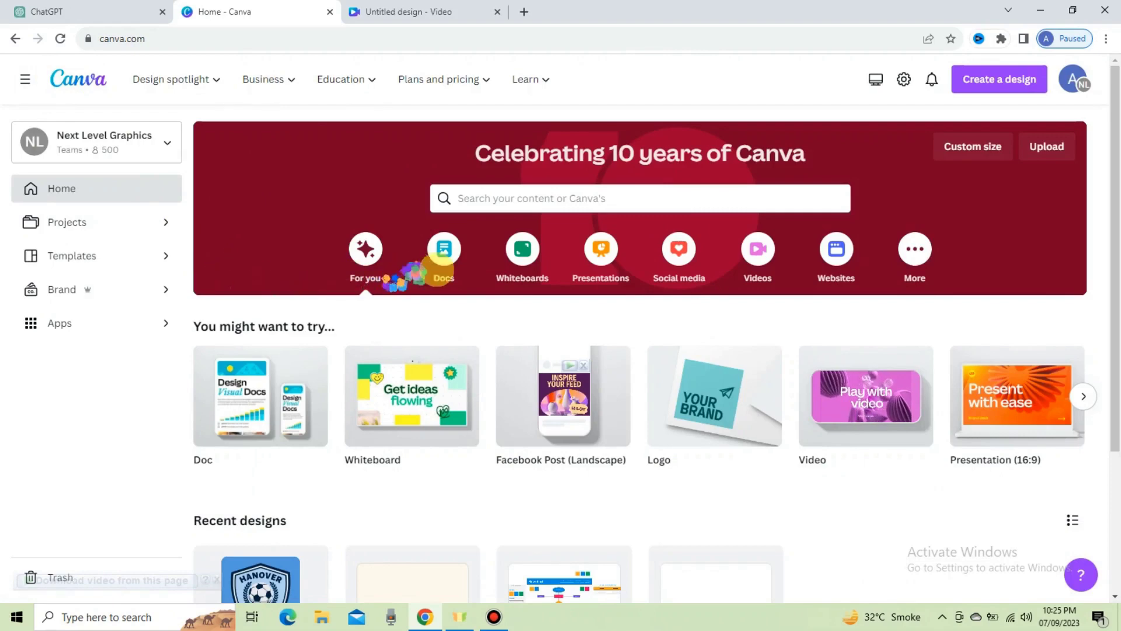
Create a blank video design and add the 15-second 'blue background' video from Elements.
click(758, 252)
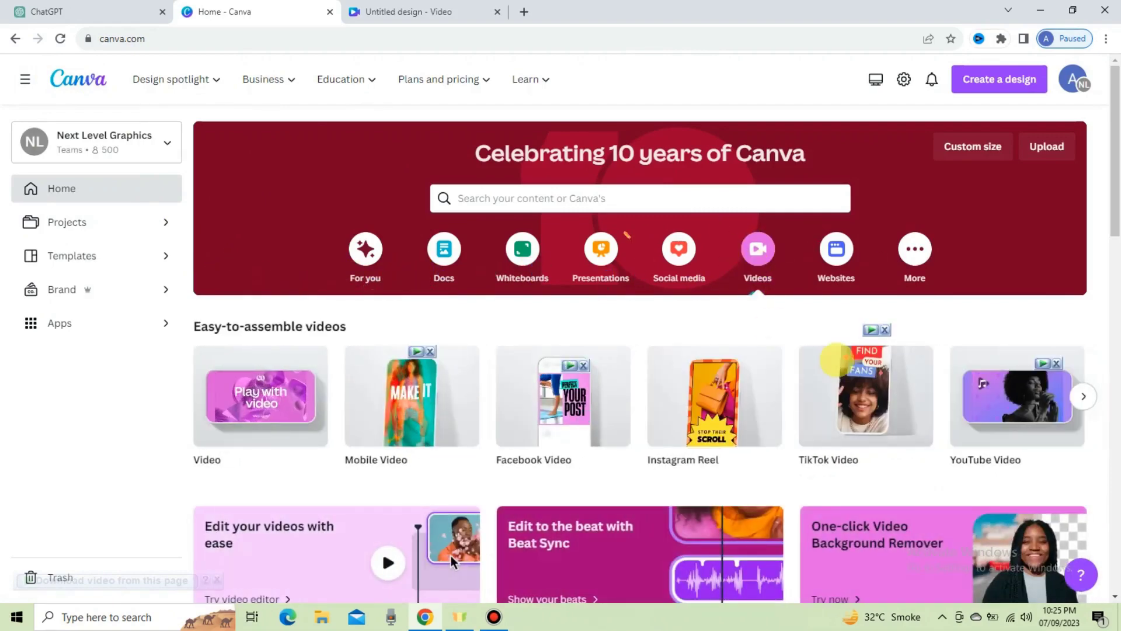
click(451, 555)
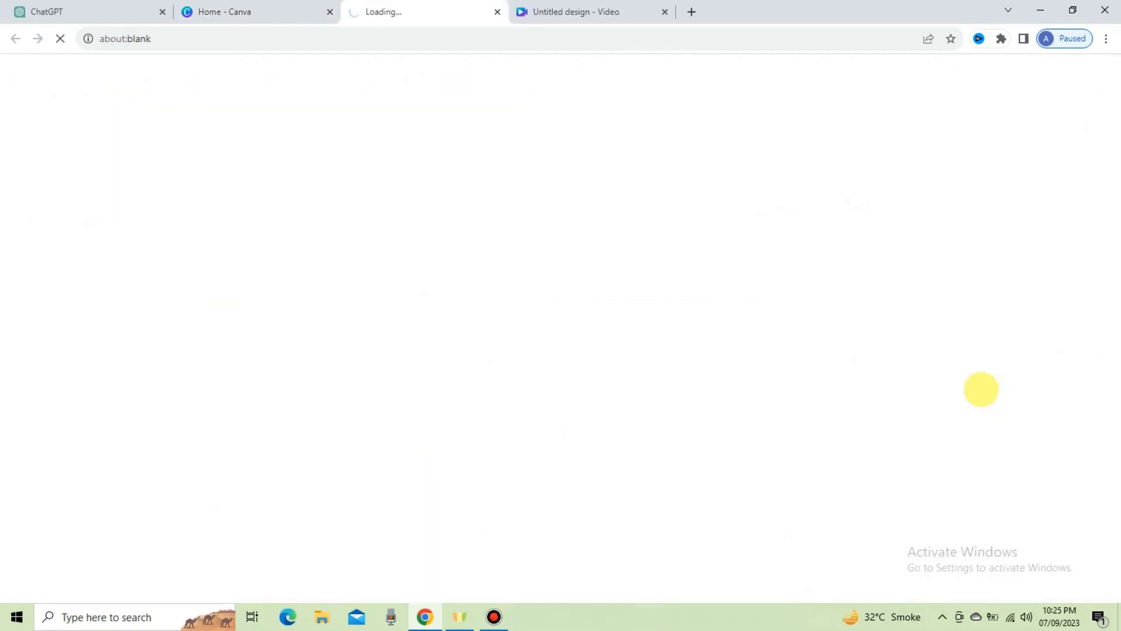
click(572, 12)
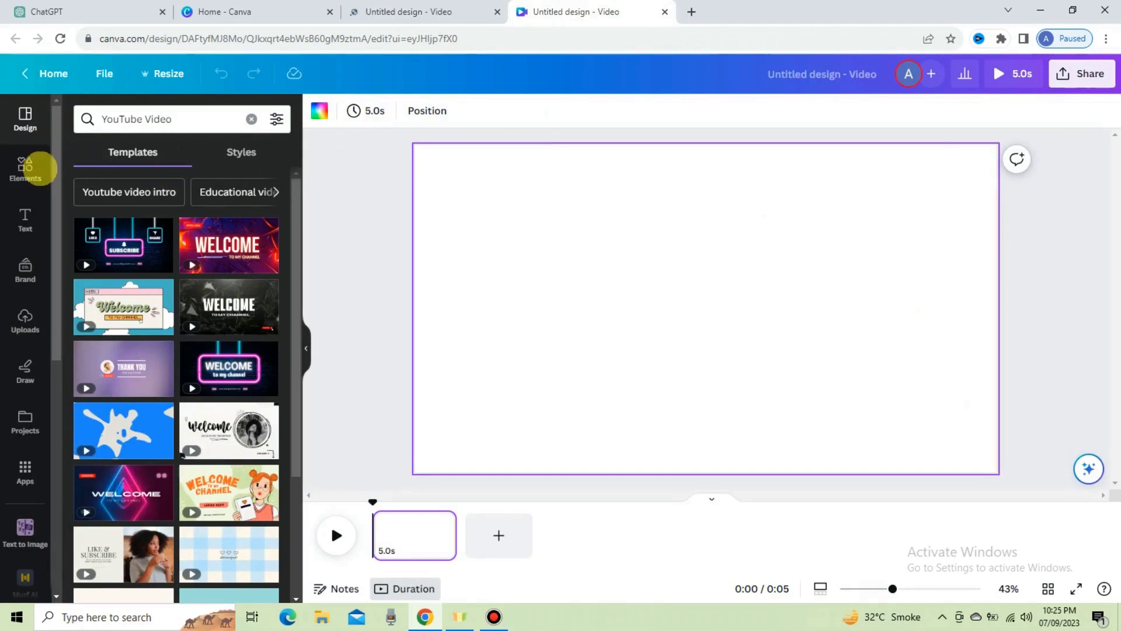
click(26, 168)
click(162, 119)
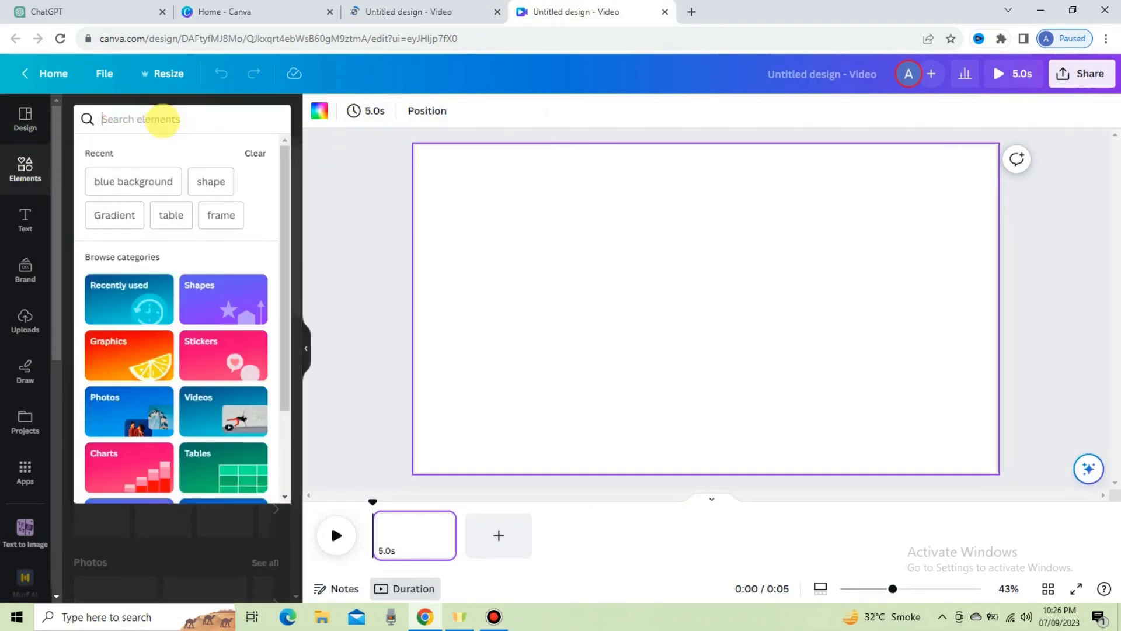
text(blue ba)
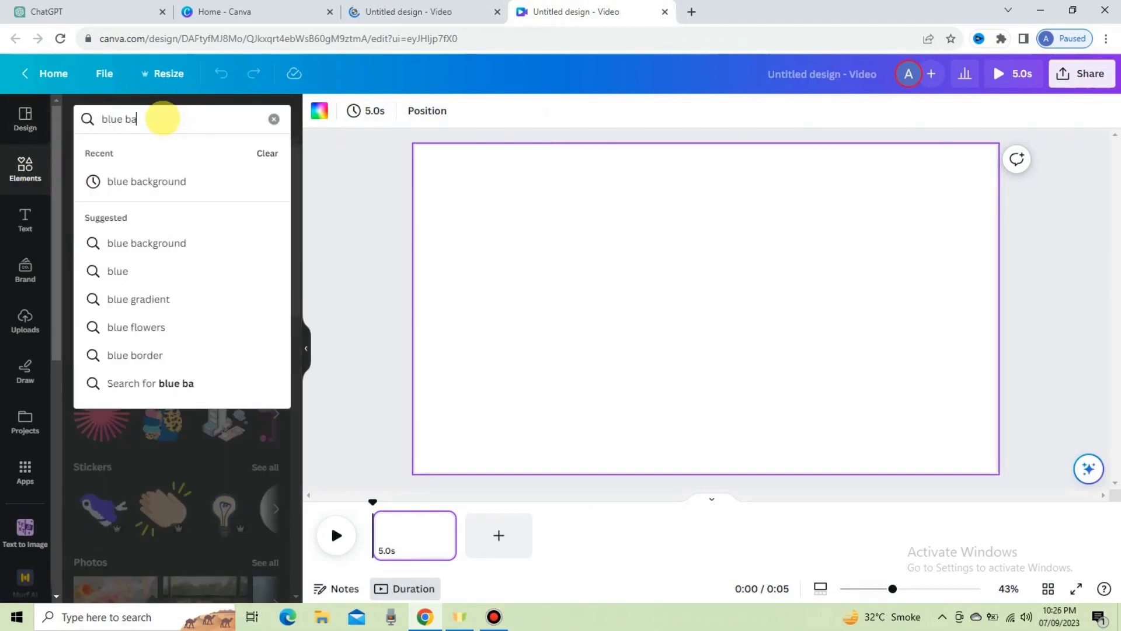
click(148, 180)
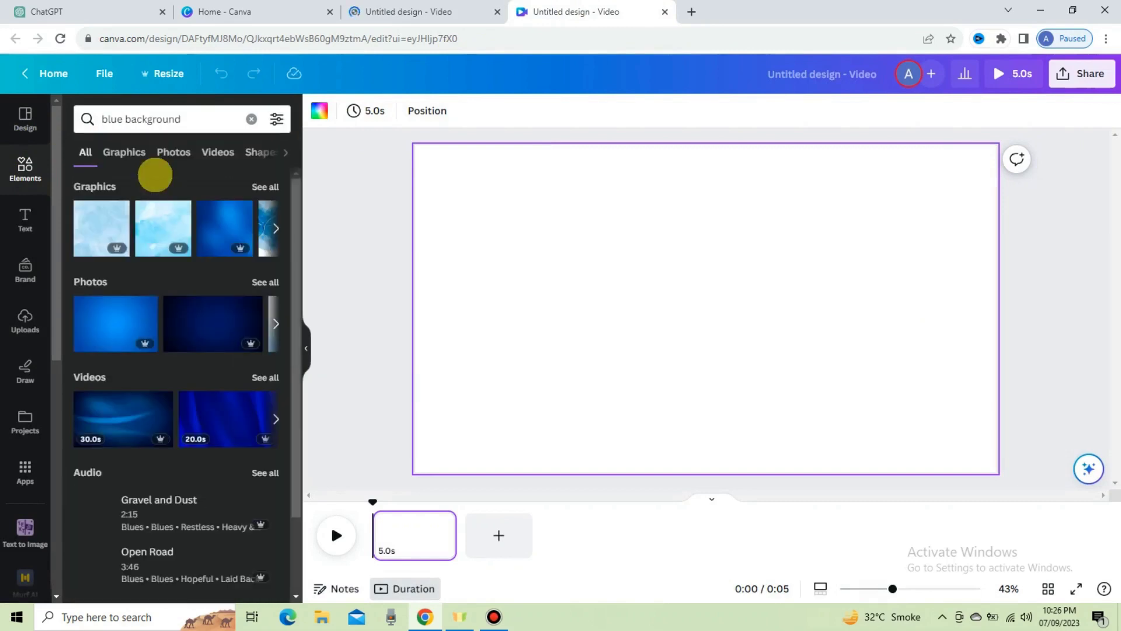
click(218, 152)
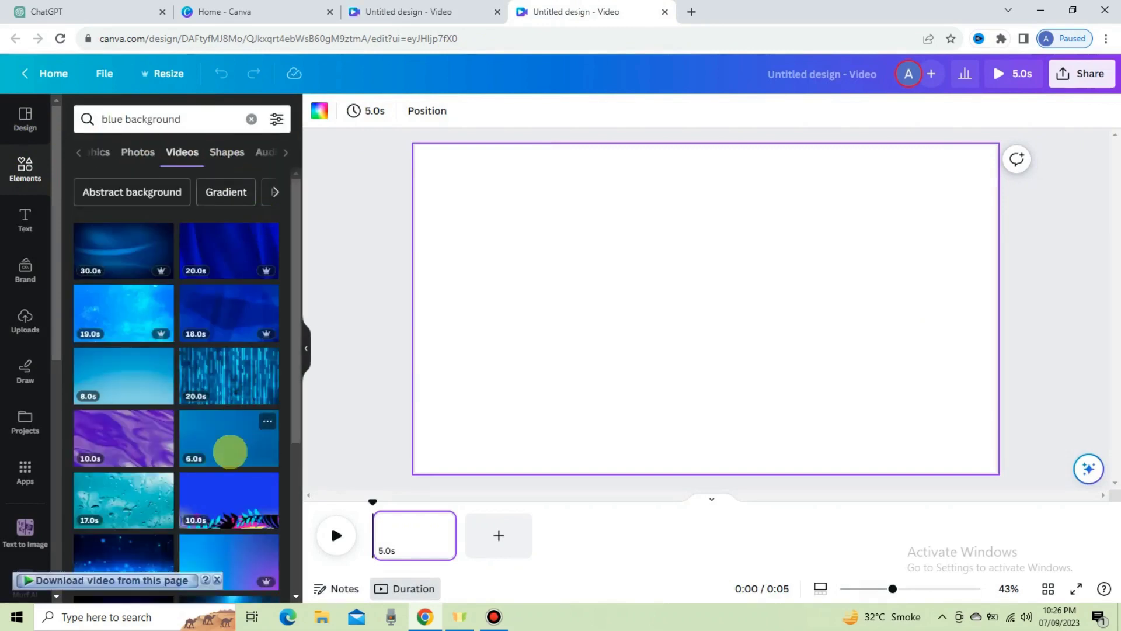
click(232, 557)
Stretch the blue video to fill the whole page and give it a solid border.
drag(478, 308, 425, 307)
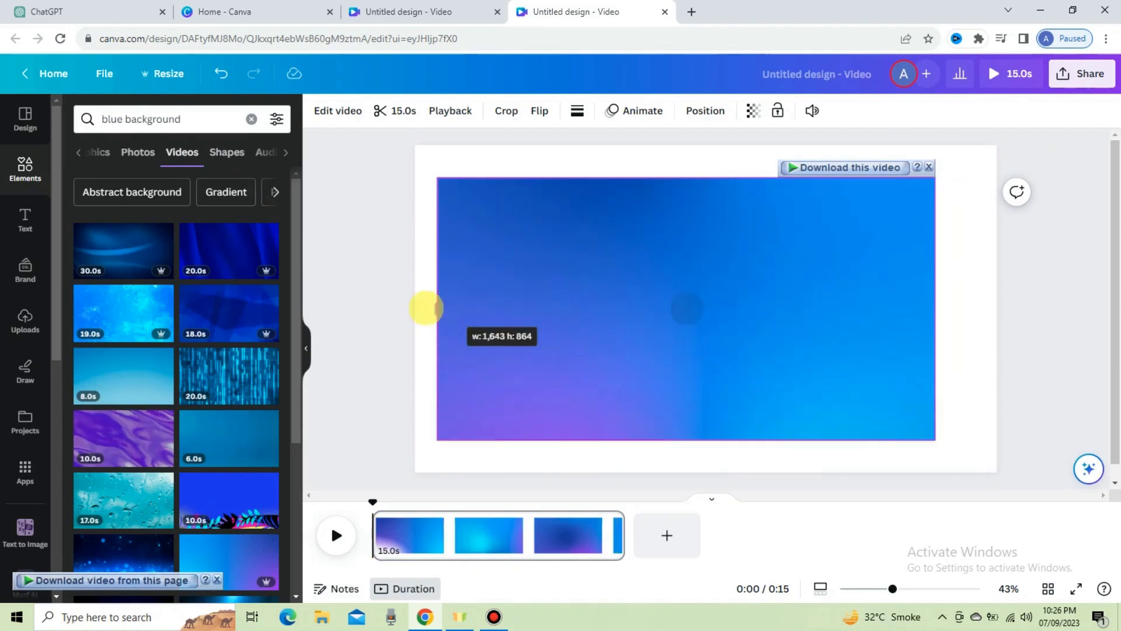
drag(706, 439, 709, 475)
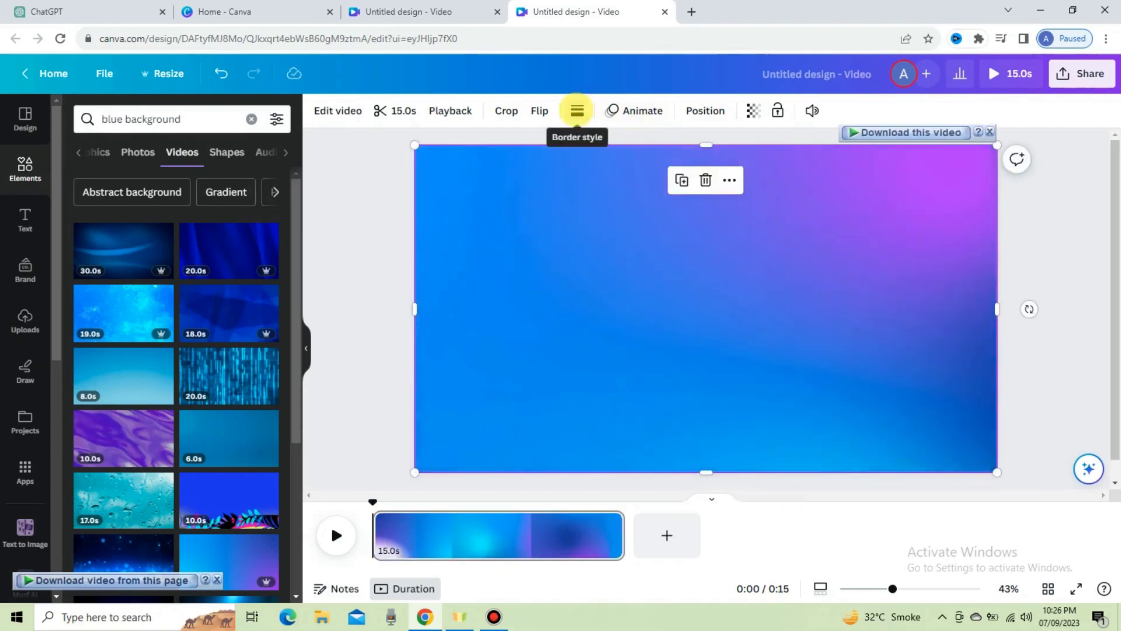
click(577, 110)
click(642, 153)
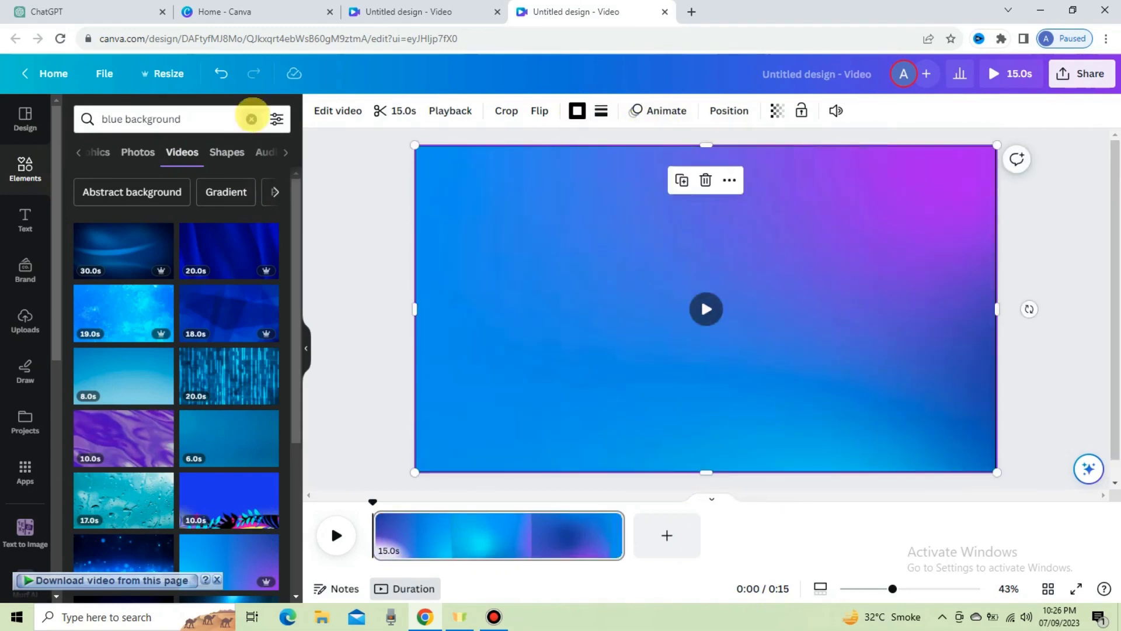
click(251, 118)
Add a square shape and stretch it into a long, thin bar across the top.
text(shape)
key(Return)
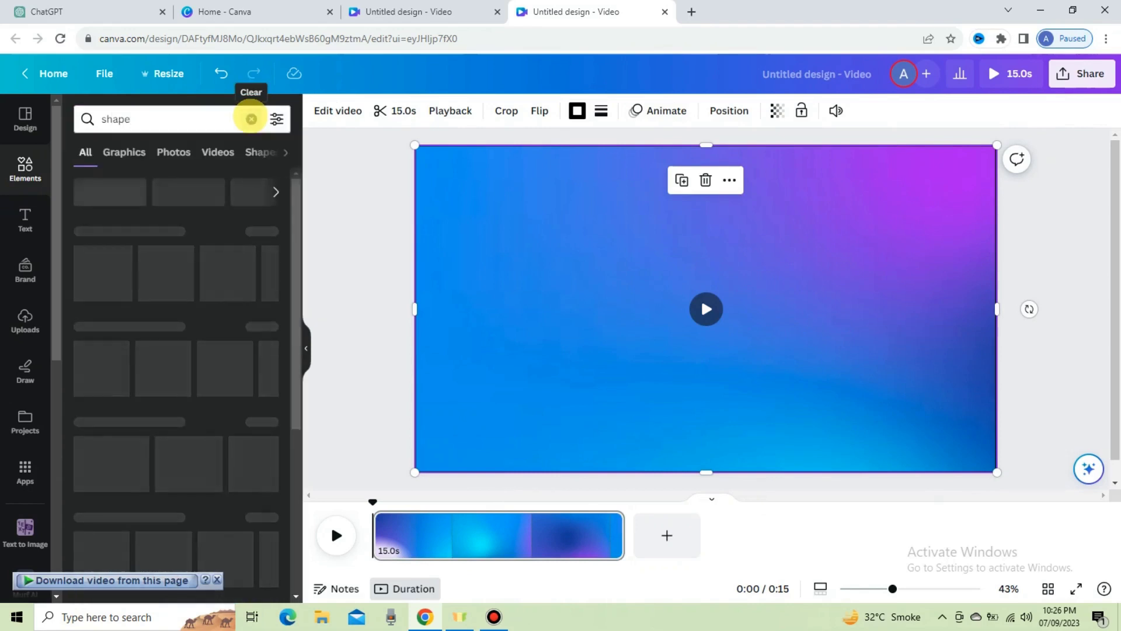
click(91, 217)
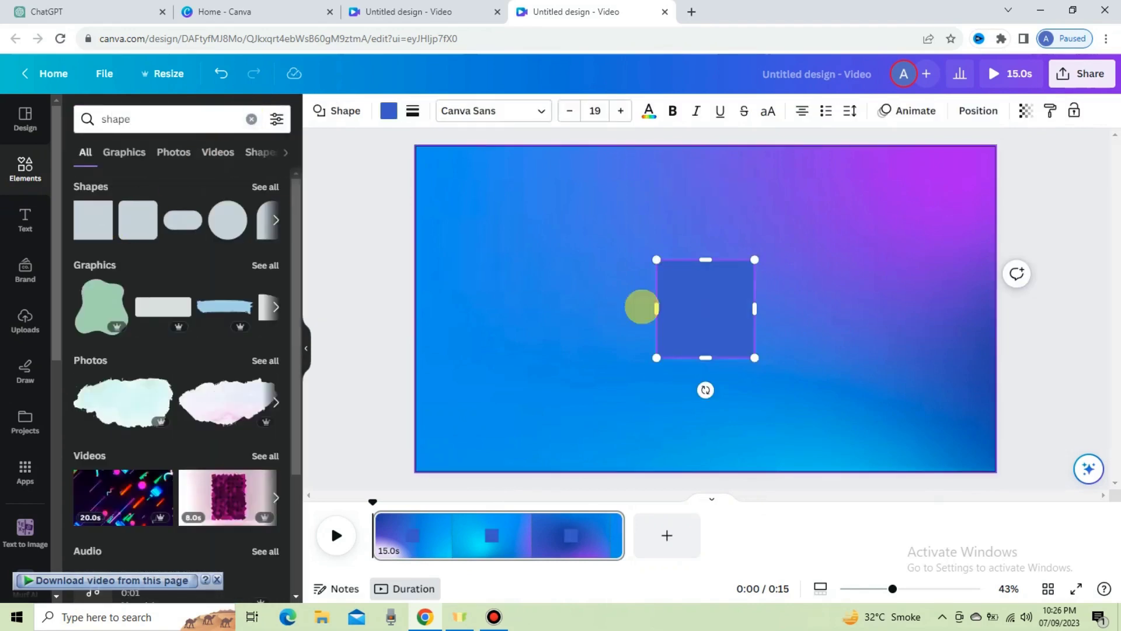
drag(653, 309, 487, 320)
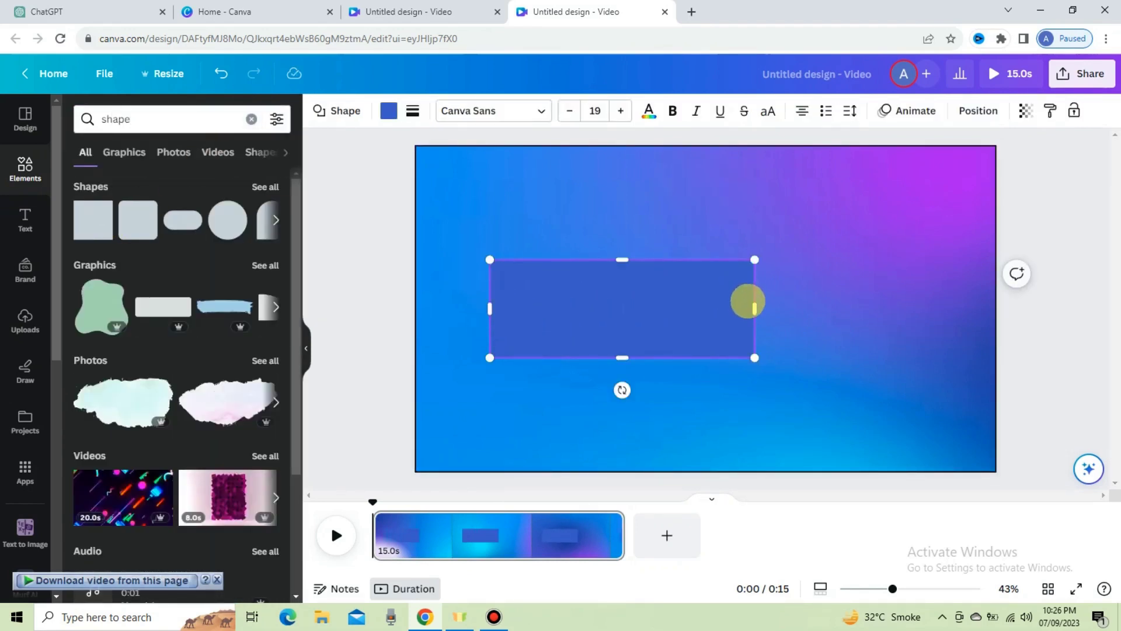
drag(754, 308, 978, 339)
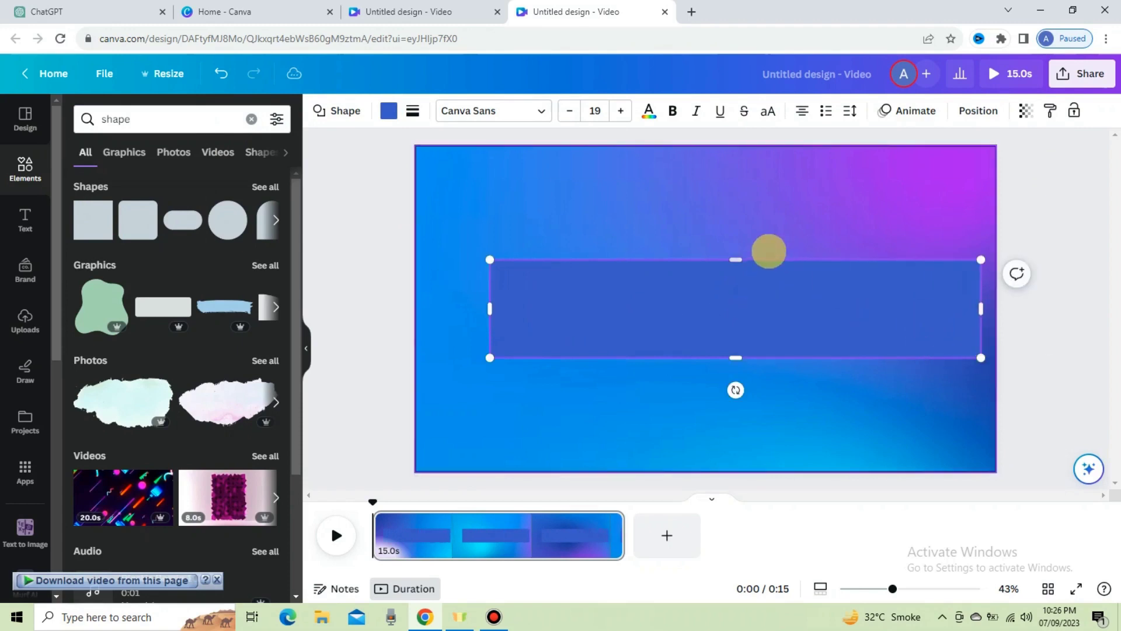
drag(734, 258, 681, 180)
drag(732, 215, 734, 223)
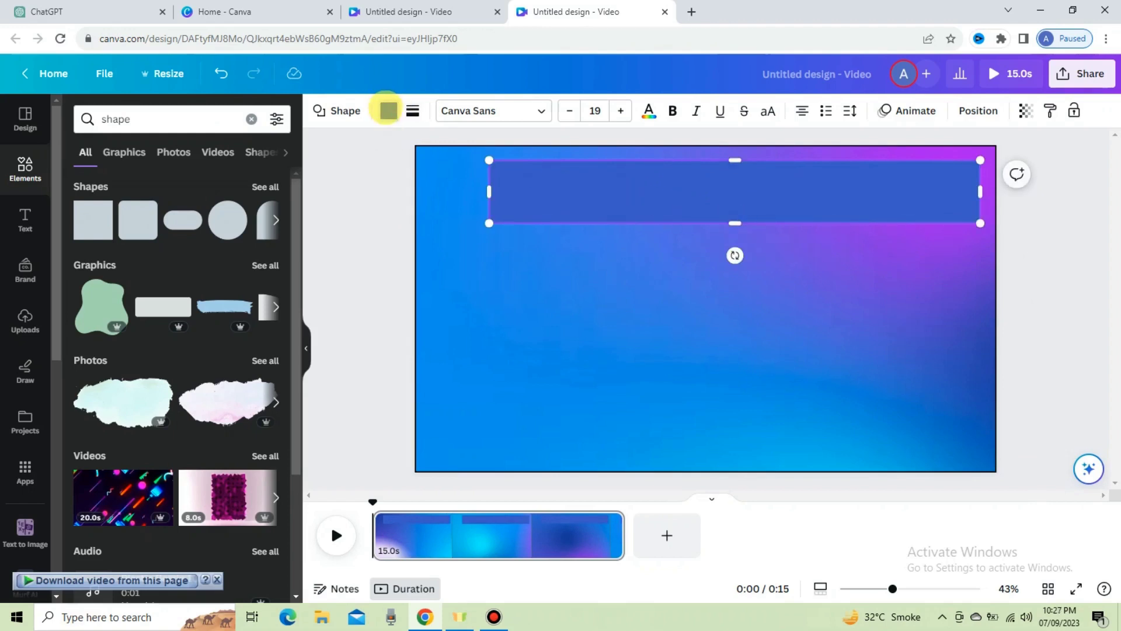
Make the bar coral red with a thick solid black outline and rounded corners.
click(388, 111)
click(119, 388)
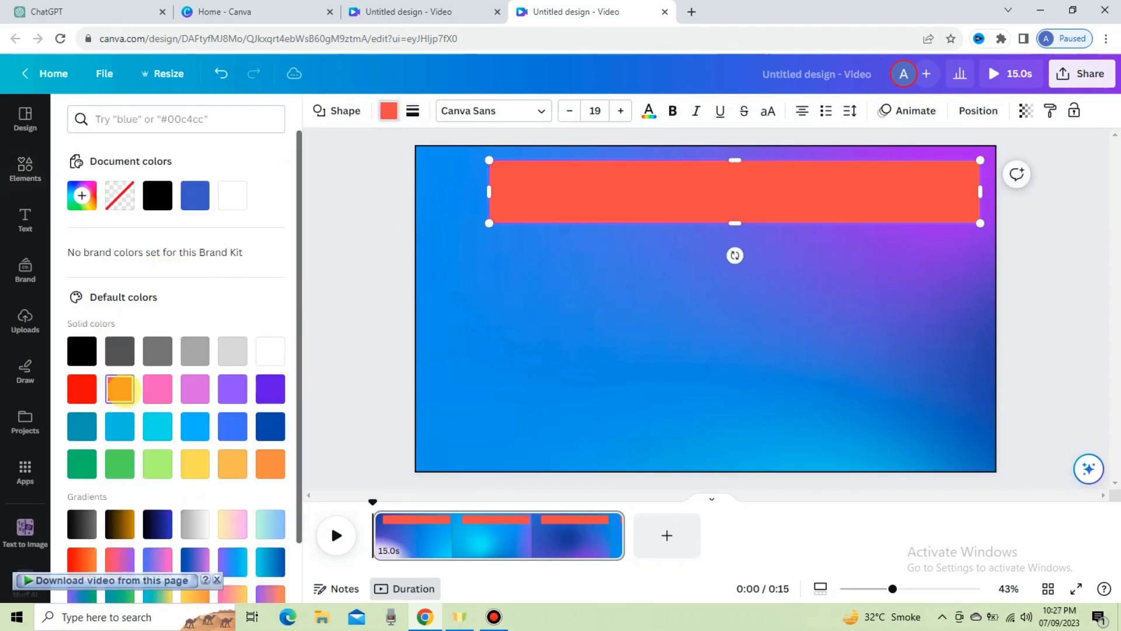
click(413, 111)
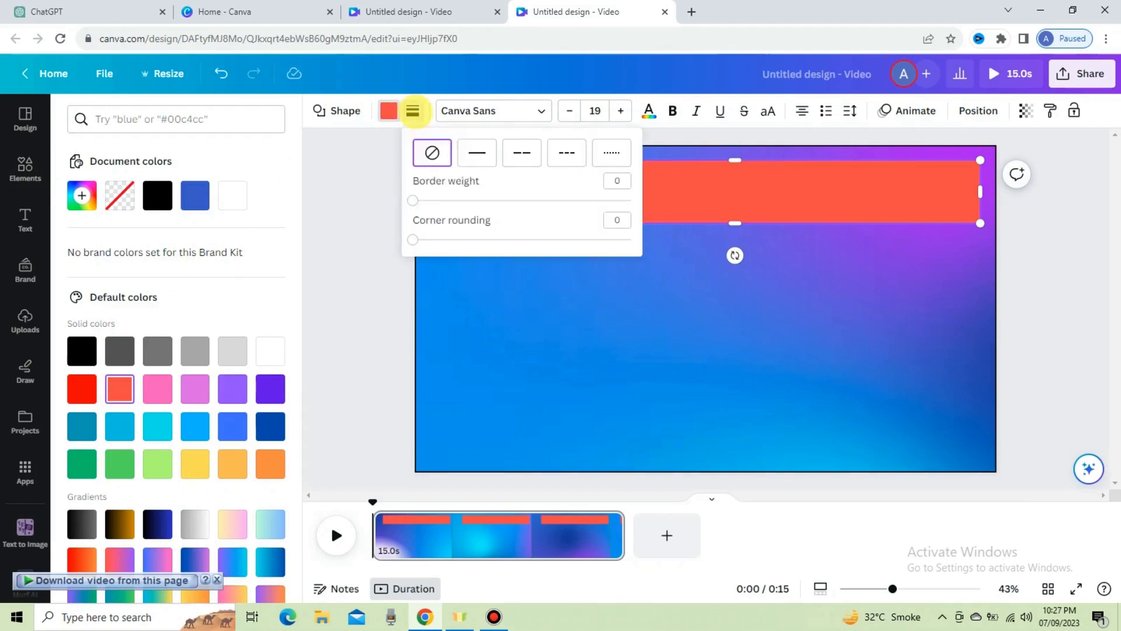
click(475, 152)
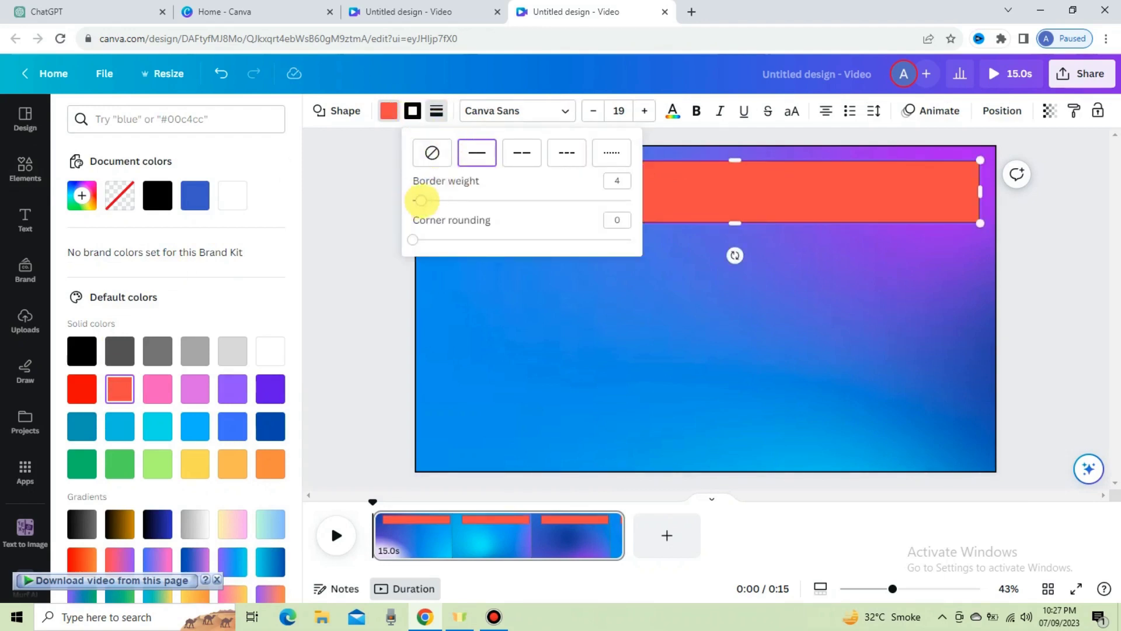
drag(420, 201, 432, 201)
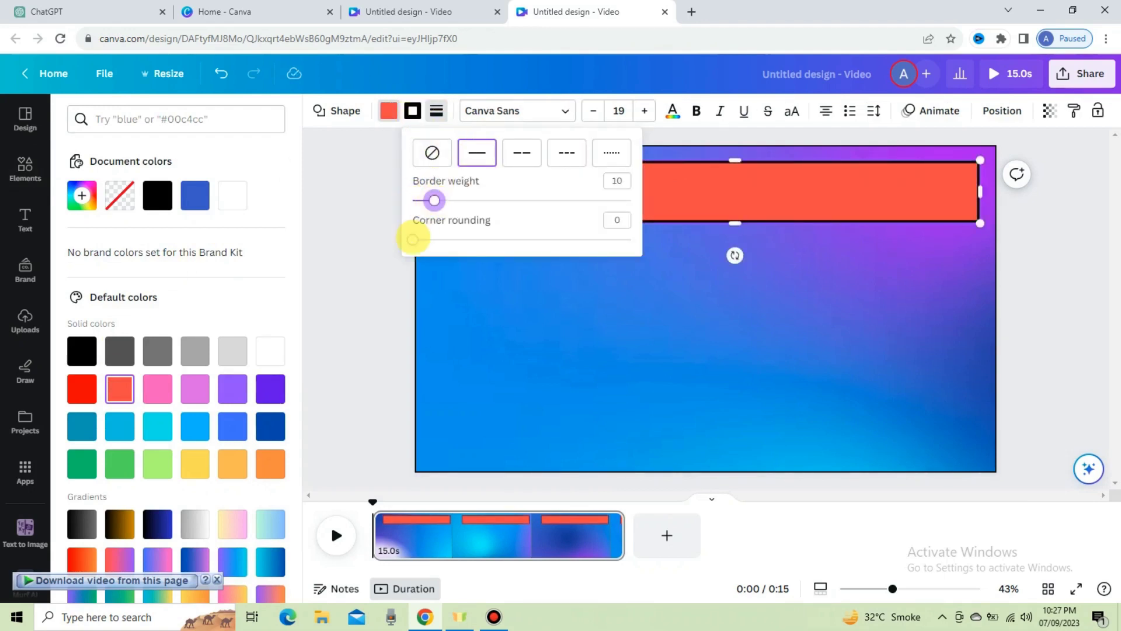
drag(413, 239, 447, 240)
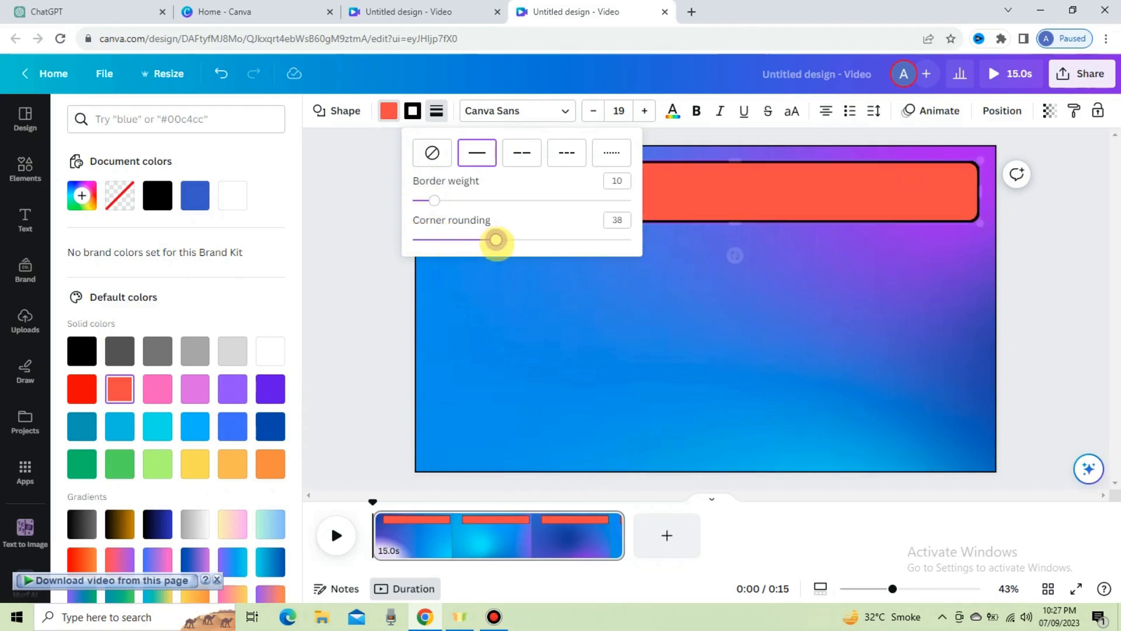
click(496, 268)
Add a small circle at the bar's left end with a solid black outline.
mouse_move(236, 212)
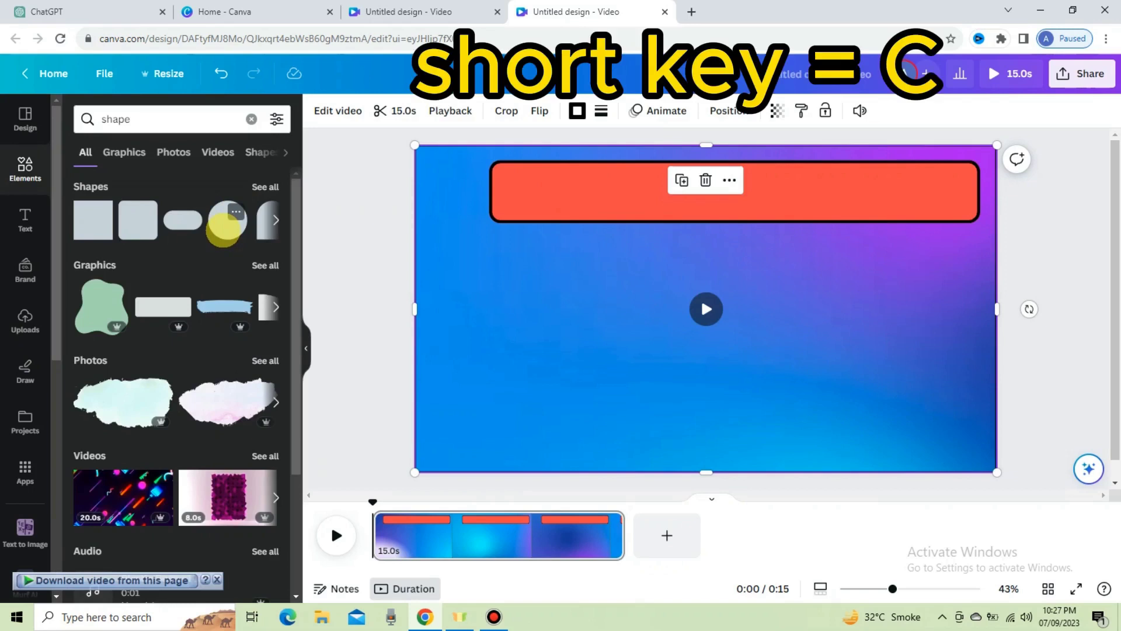
key(c)
drag(656, 260, 446, 200)
click(413, 110)
click(477, 153)
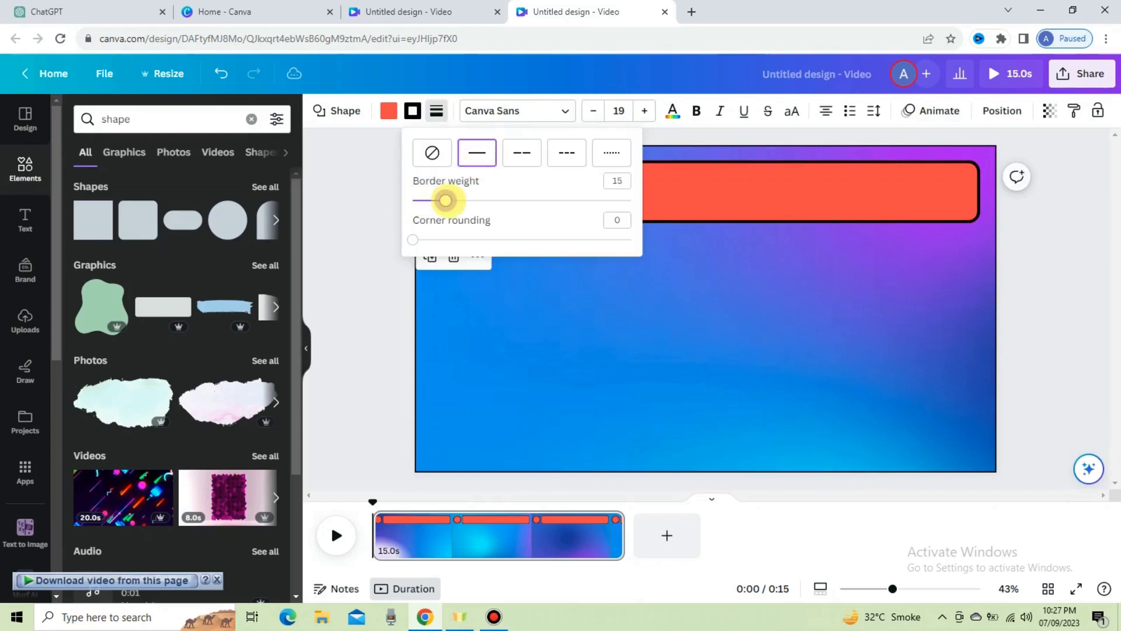
click(594, 316)
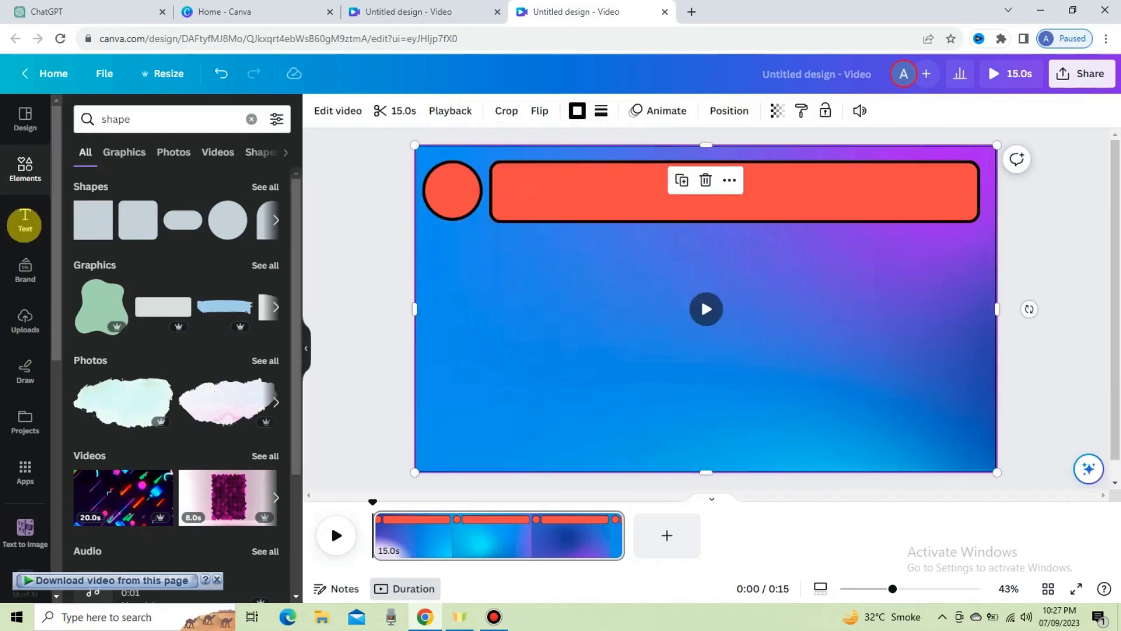
click(24, 221)
Add a heading reading 'GUESS THE COUNTRY' and place it inside the top red banner.
click(154, 257)
double_click(698, 325)
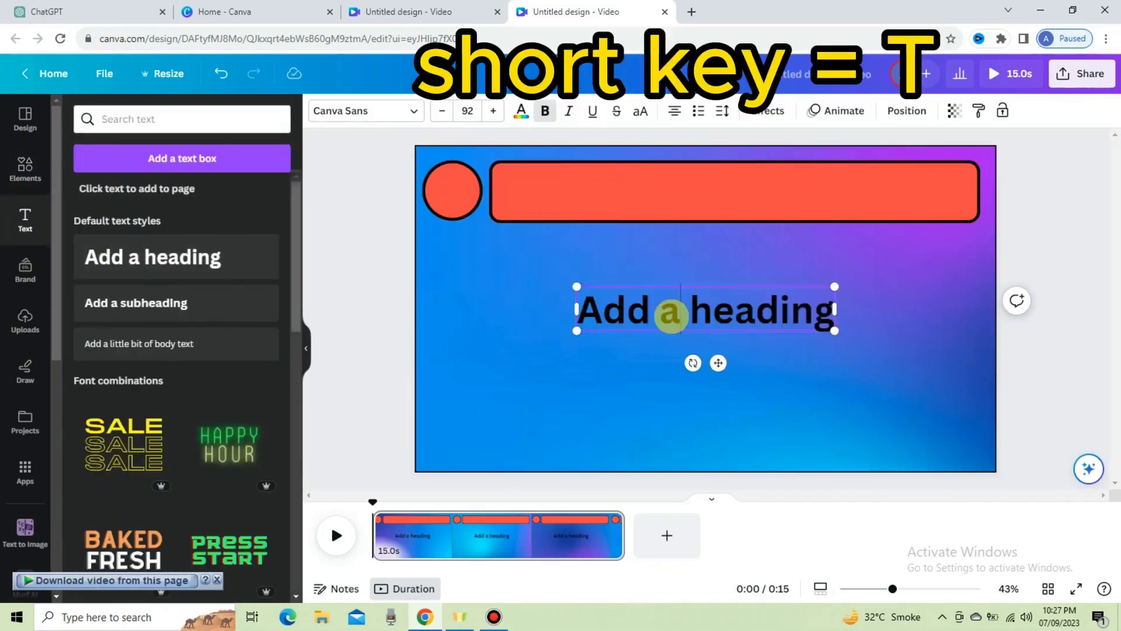
text(g)
key(BackSpace)
text(GU)
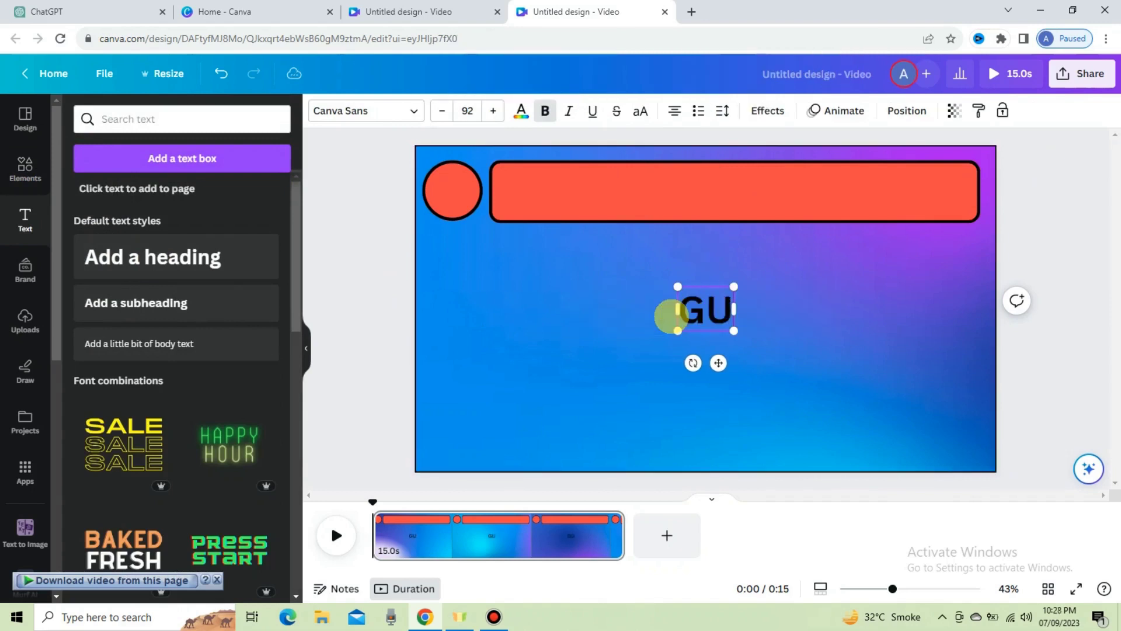
text(ESS THE COUNTRY)
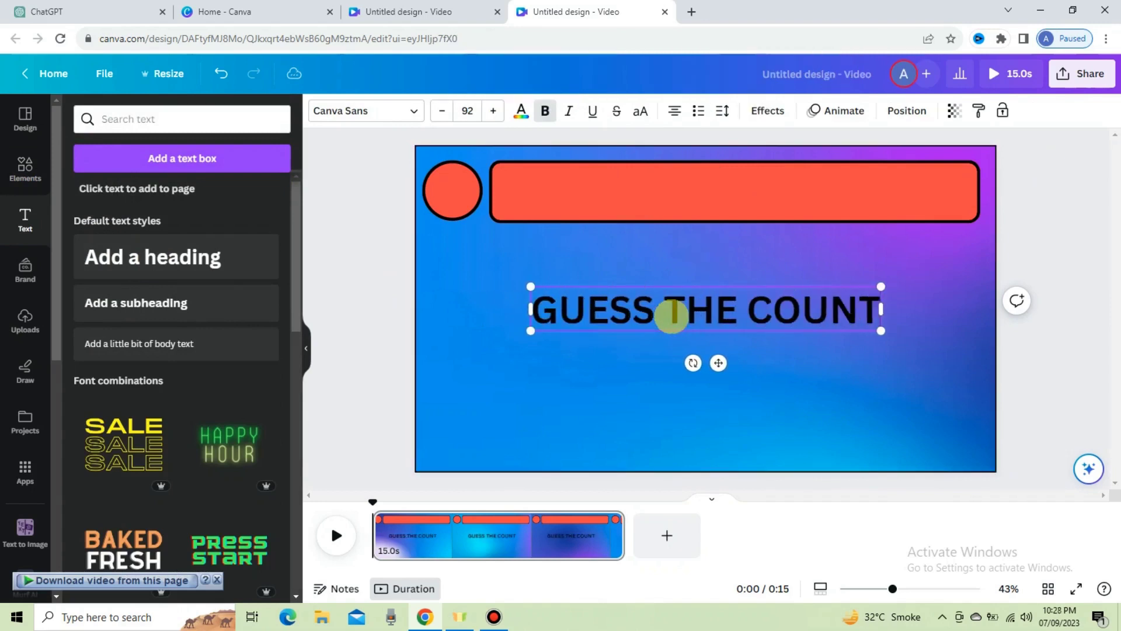
click(645, 341)
click(650, 318)
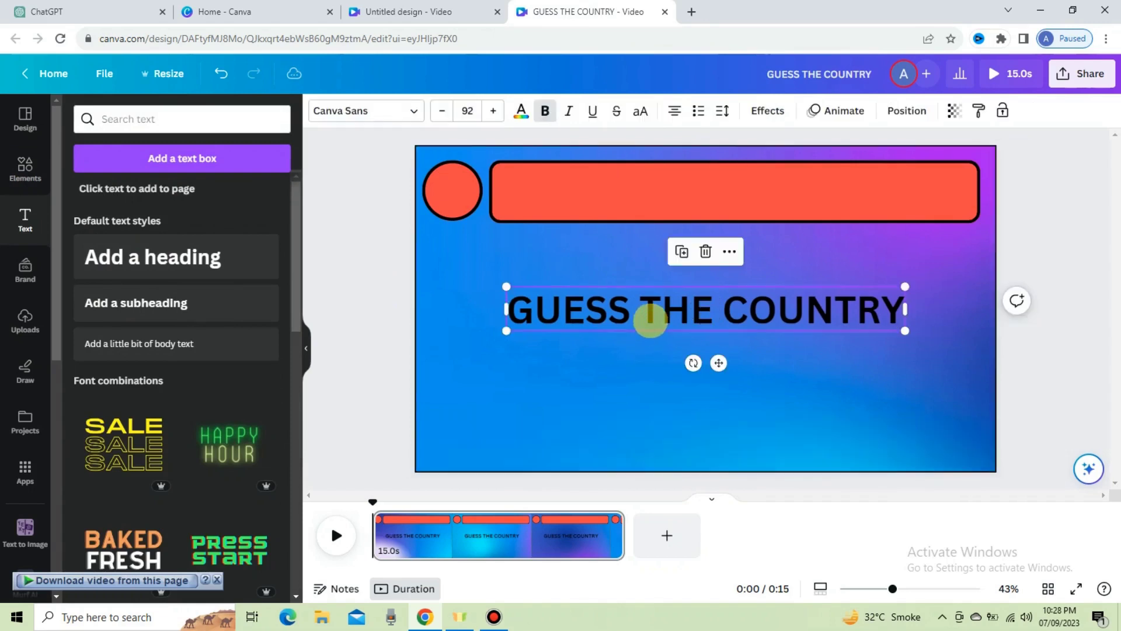
drag(651, 318, 654, 198)
click(638, 190)
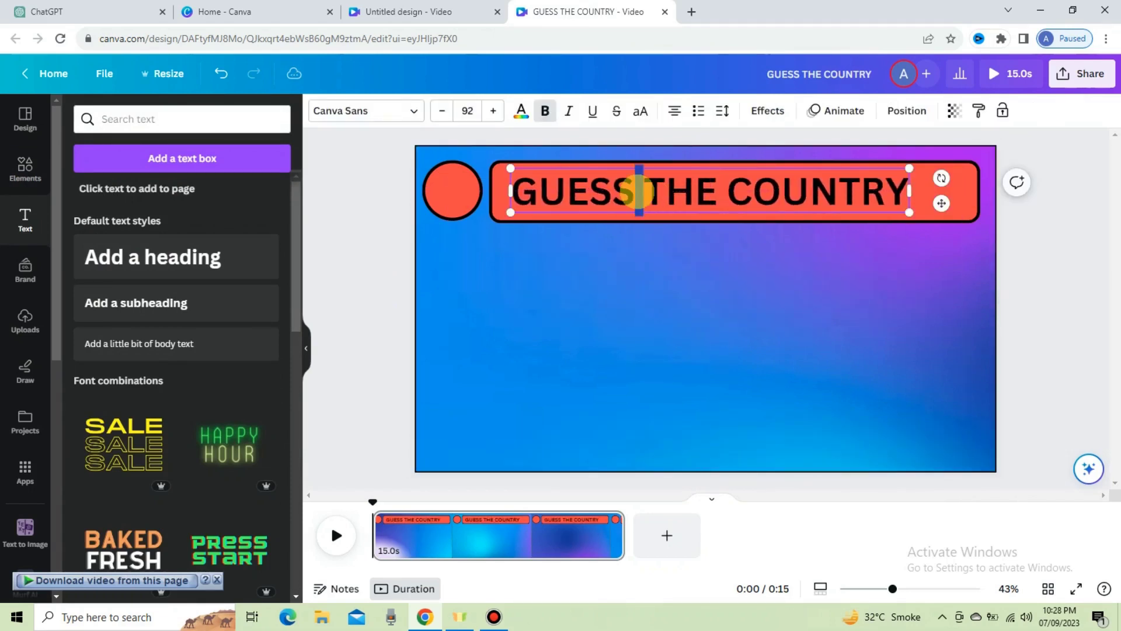
key(ctrl+a)
click(522, 111)
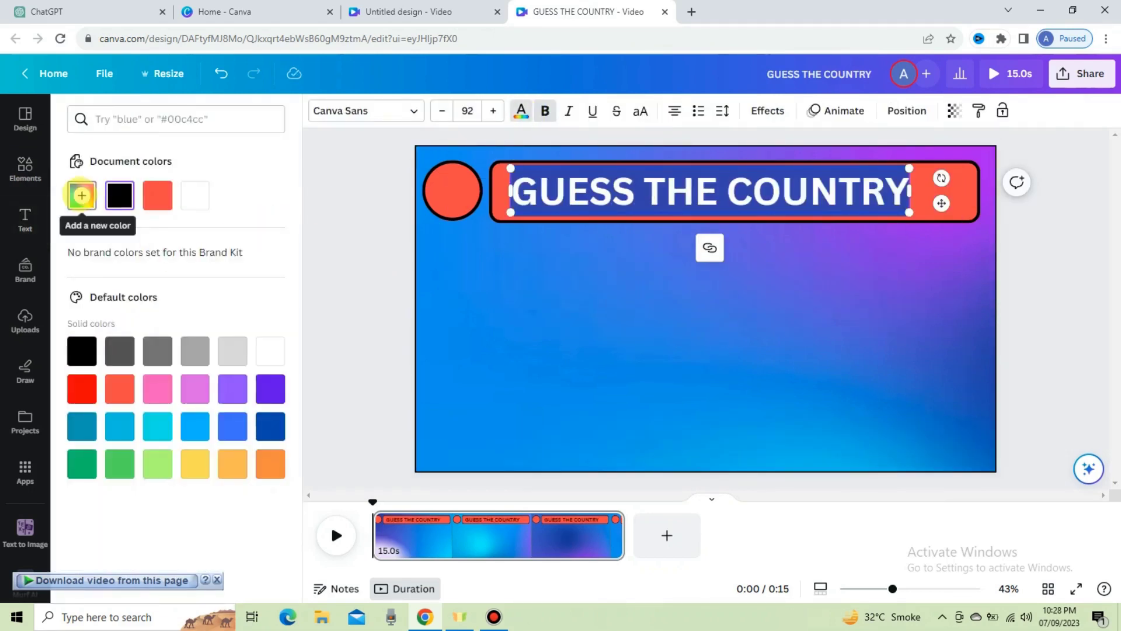
Change the title text colour to bright yellow.
click(83, 195)
drag(82, 315, 240, 235)
click(606, 200)
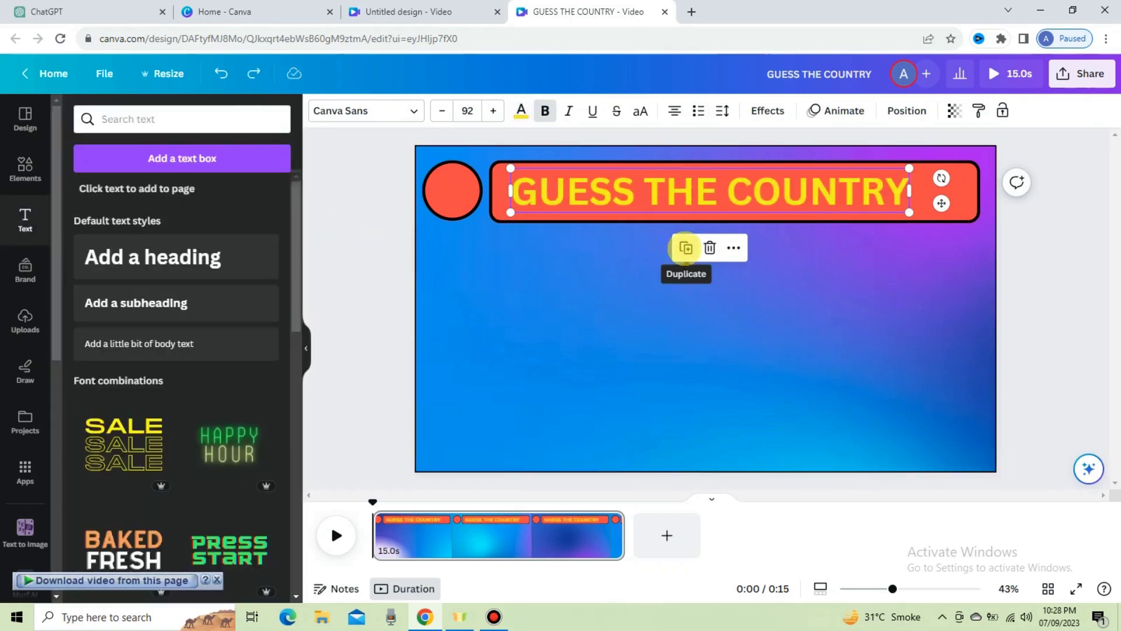
Duplicate the title, change it to '50', and place it in the red circle.
click(686, 248)
drag(610, 204, 596, 281)
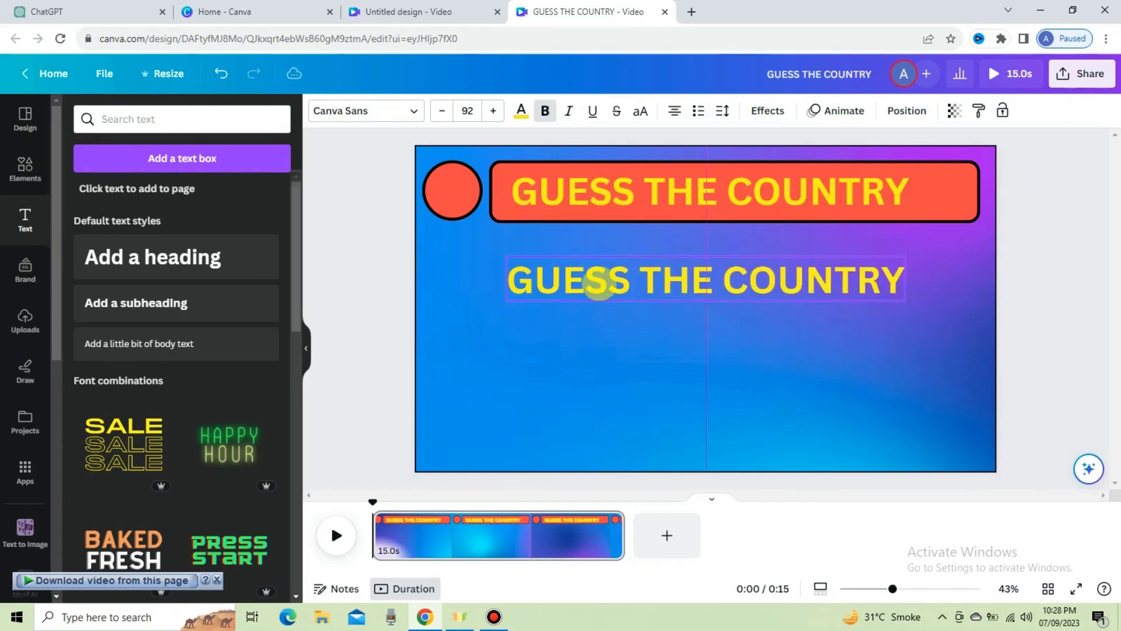
text(50)
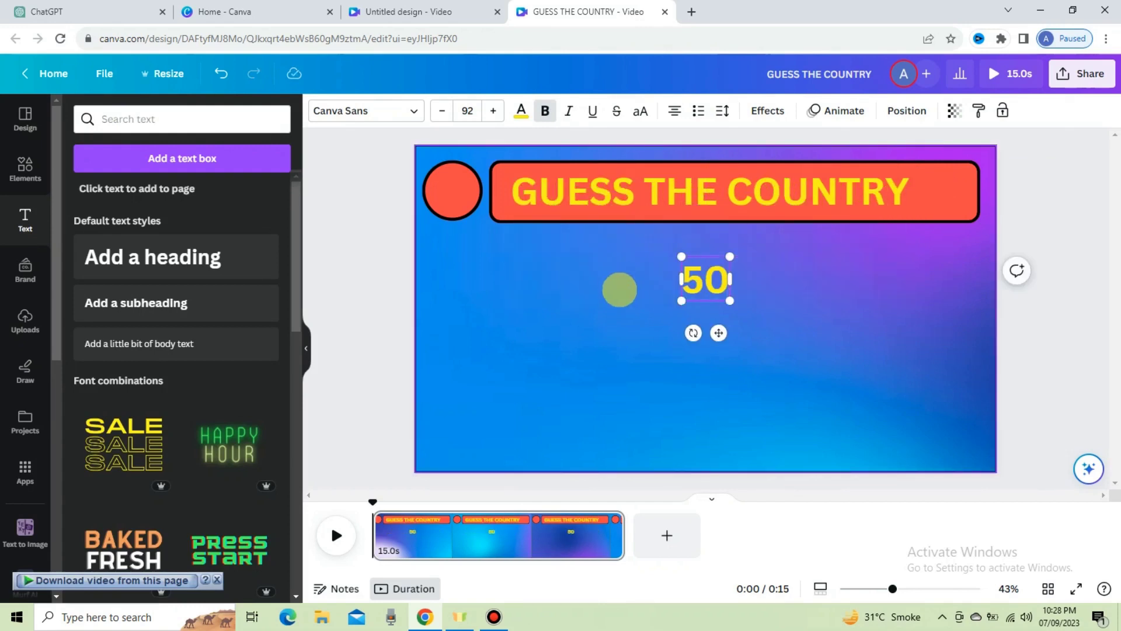
click(620, 290)
drag(698, 275, 451, 189)
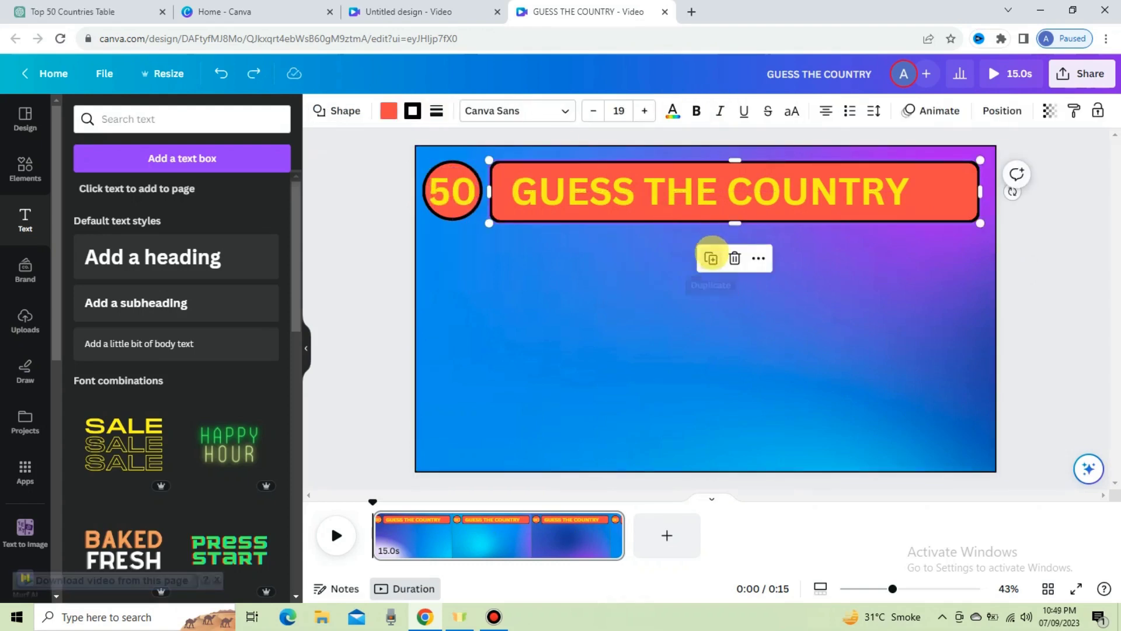
Duplicate the red banner, move it below the title, and make it narrower and shorter.
click(711, 258)
drag(719, 204, 718, 288)
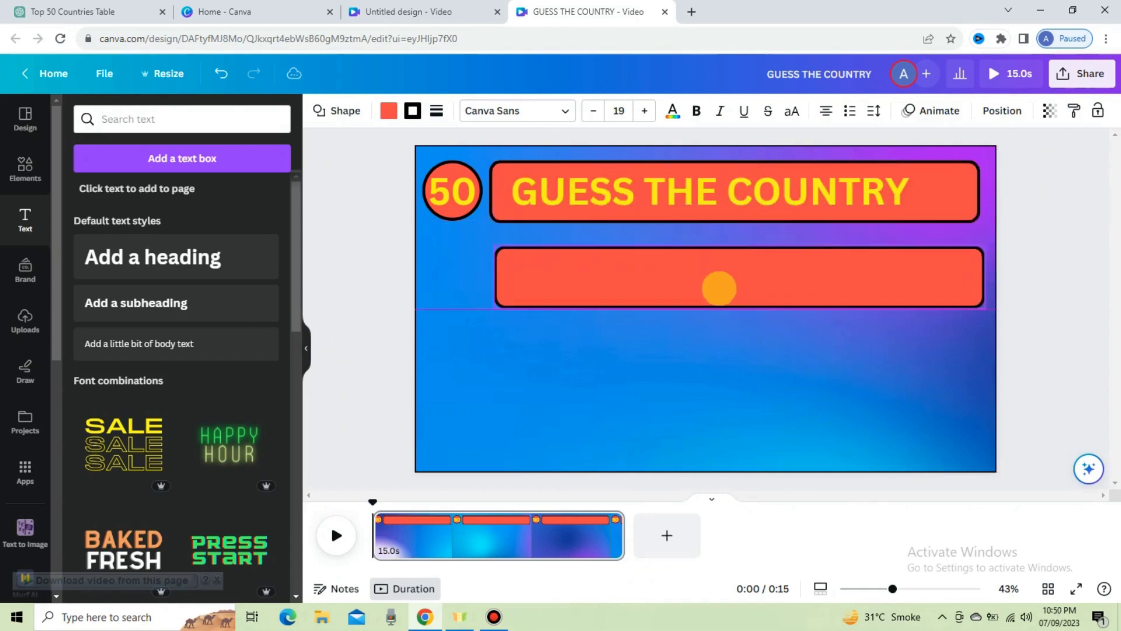
drag(494, 276, 704, 277)
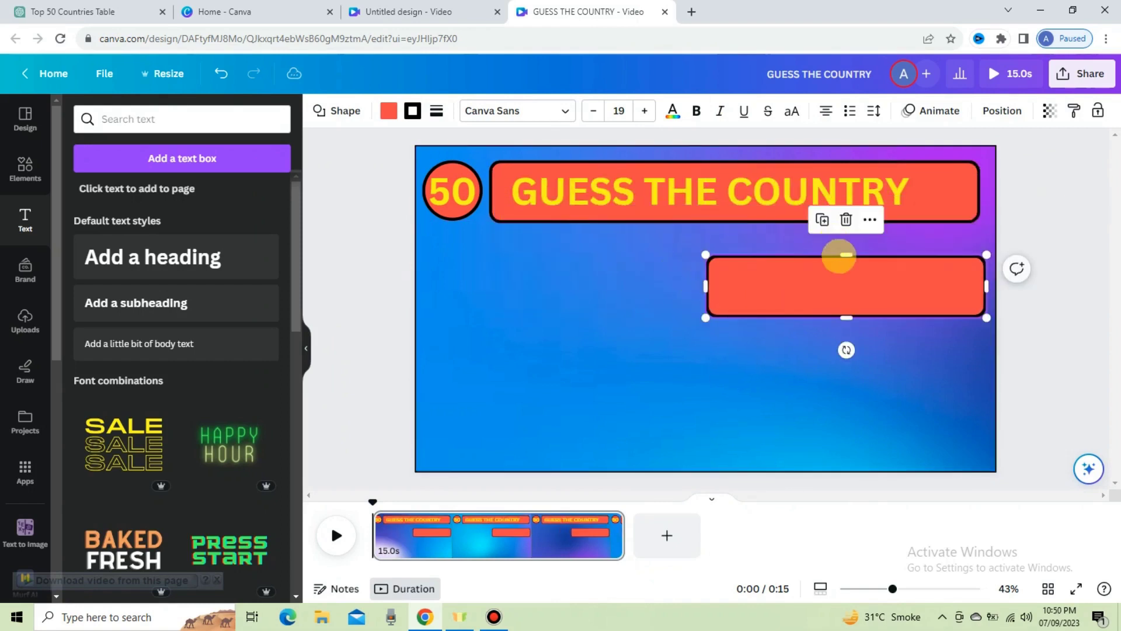
drag(838, 255, 836, 267)
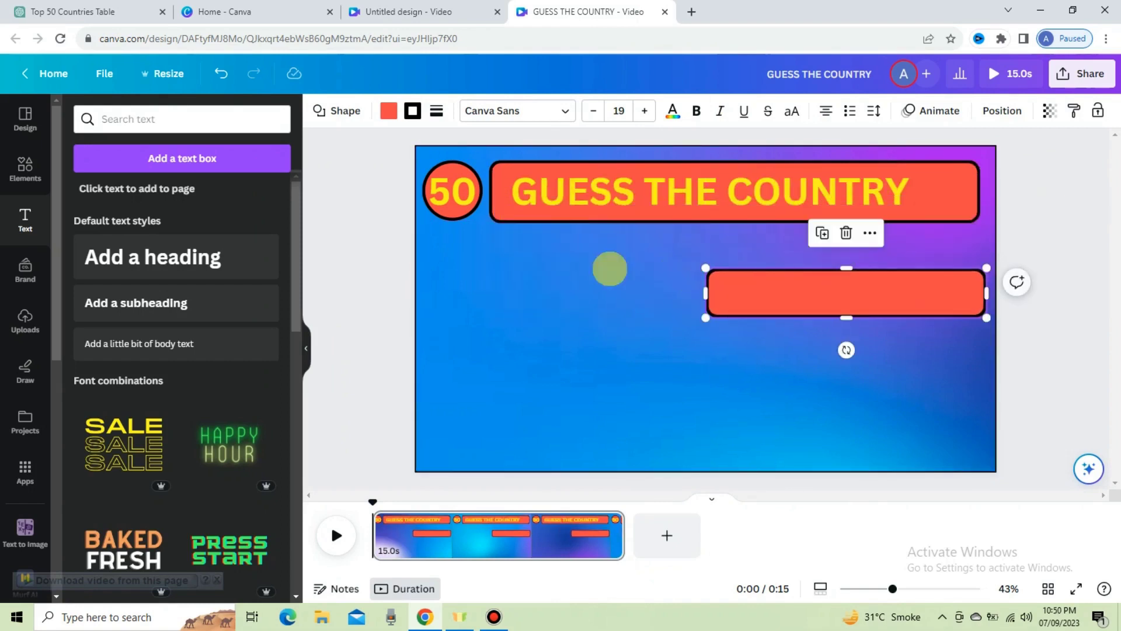
Add a new heading and copy 'United States' from the ChatGPT table to paste into it.
click(25, 219)
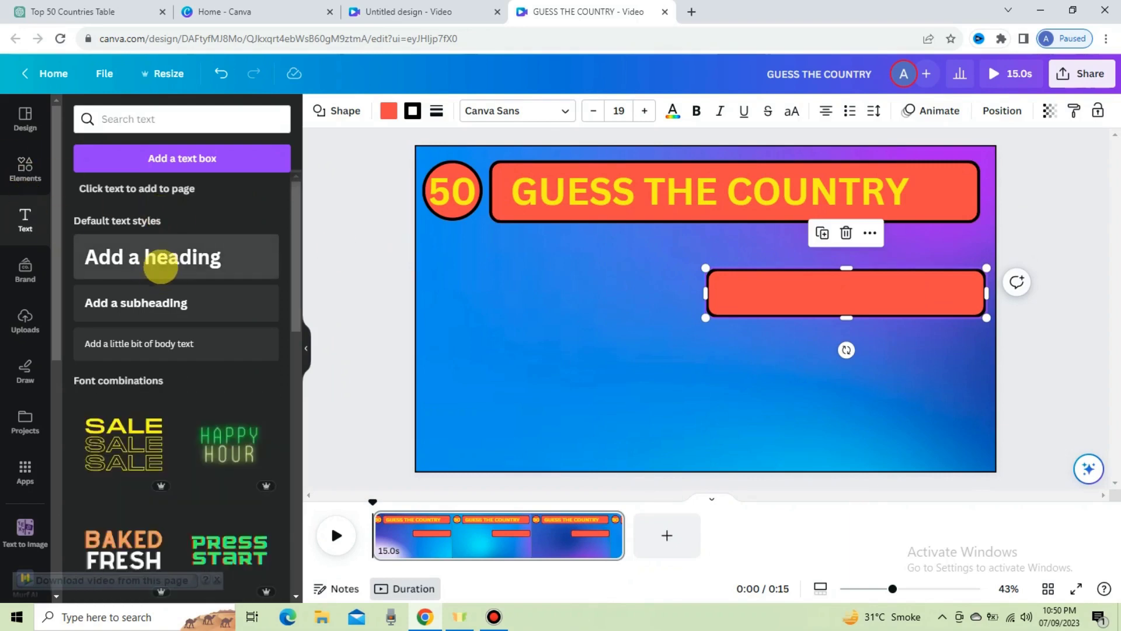
click(170, 258)
click(73, 12)
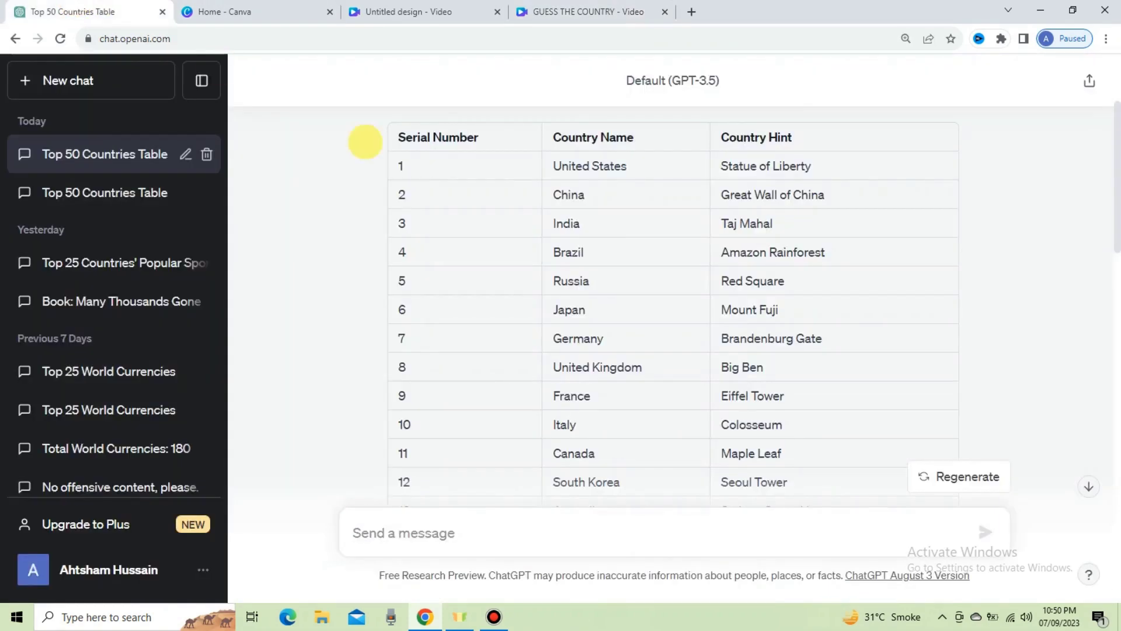
right_click(607, 166)
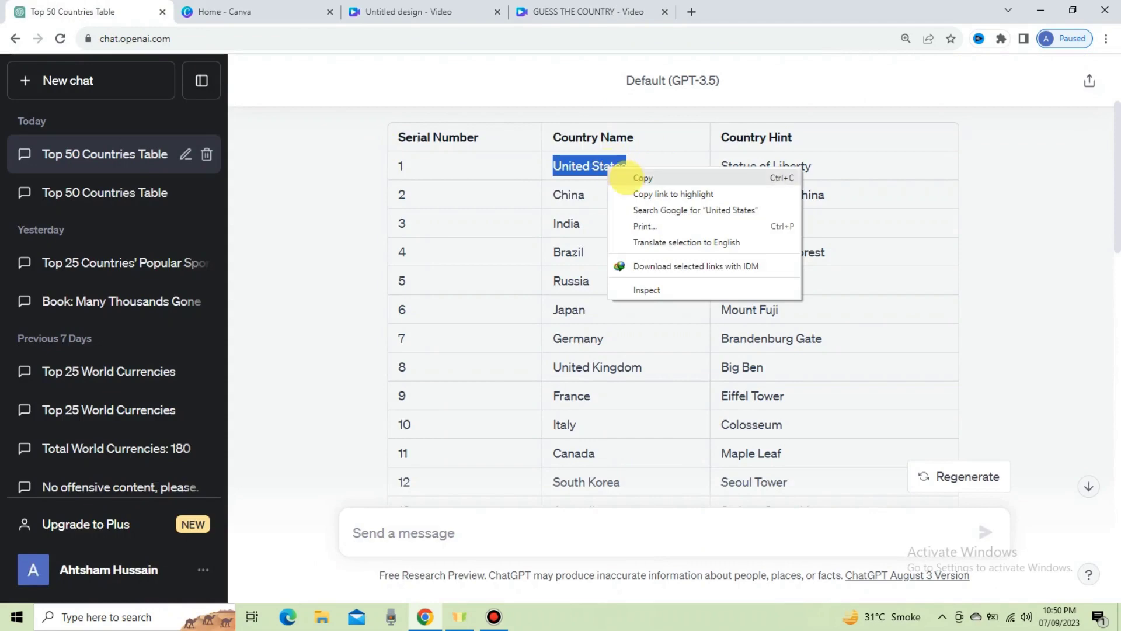
click(642, 177)
click(590, 11)
double_click(785, 342)
right_click(786, 341)
Paste 'United States' as a 60-size heading and move it into the lower red banner.
click(818, 397)
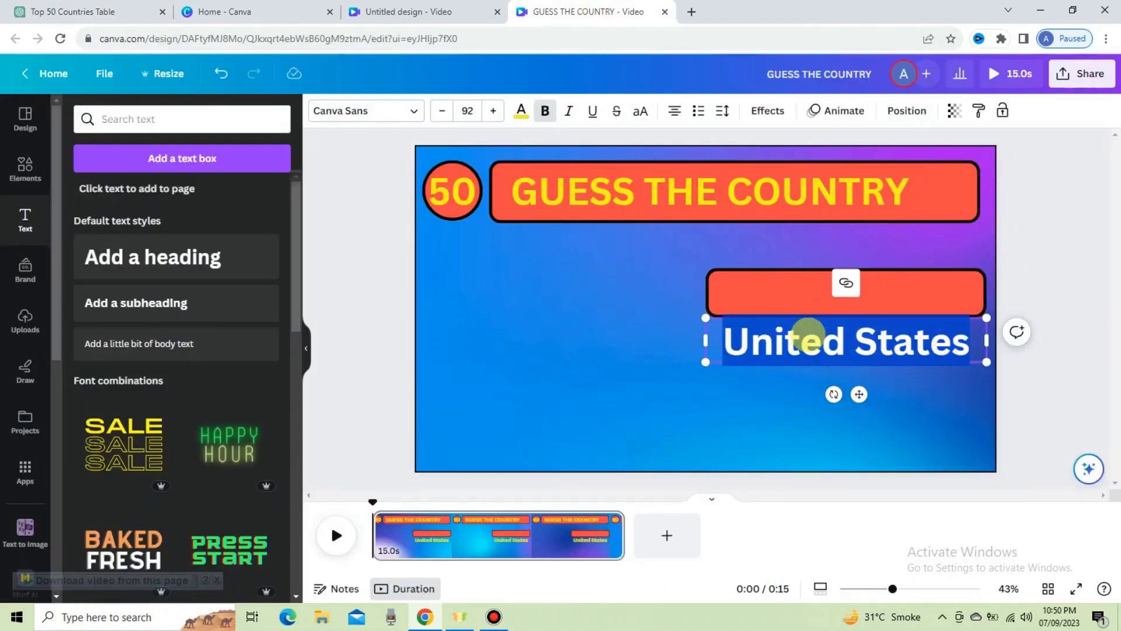
click(467, 111)
text(60)
key(Return)
click(575, 325)
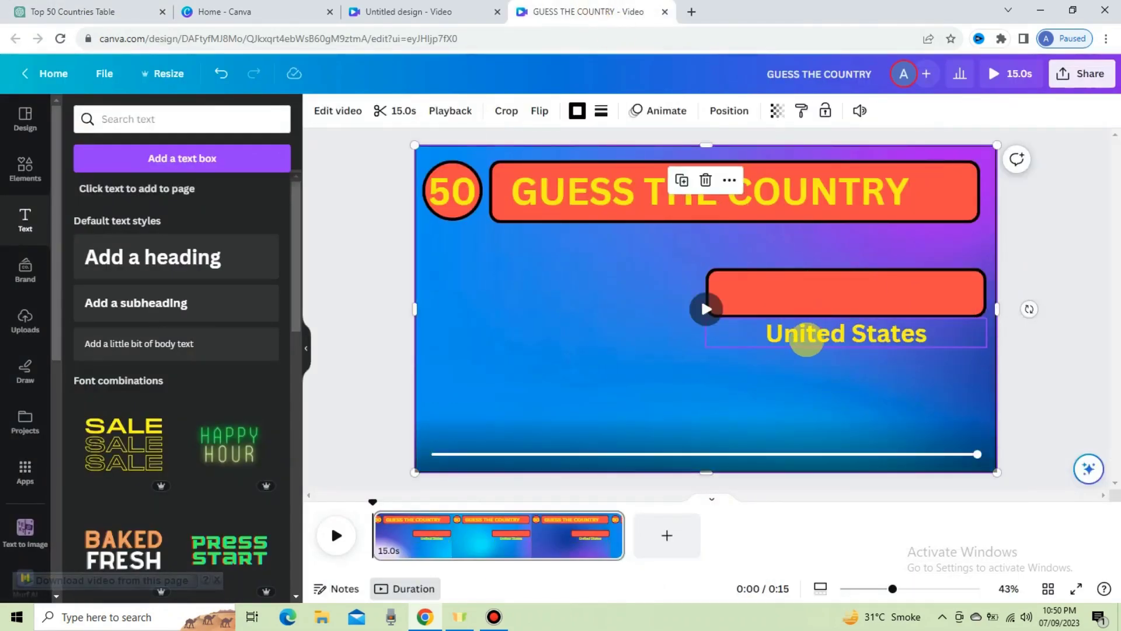
drag(801, 333, 796, 296)
Duplicate the circle to the lower banner's left end, make it yellow, and add a checkmark.
click(465, 223)
click(428, 256)
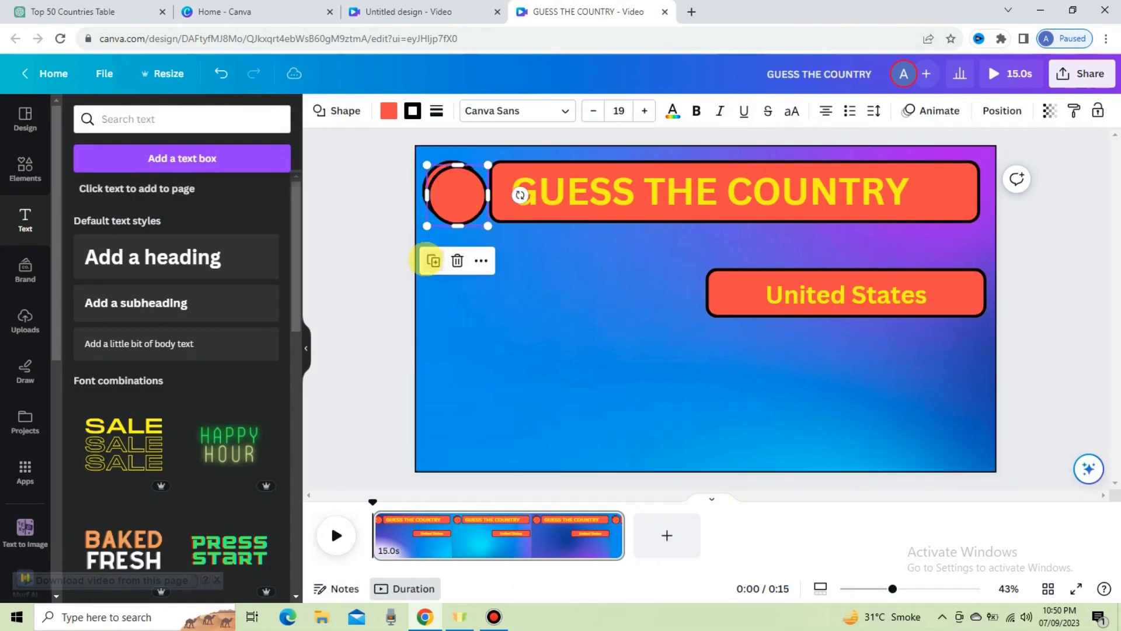
drag(457, 194, 604, 264)
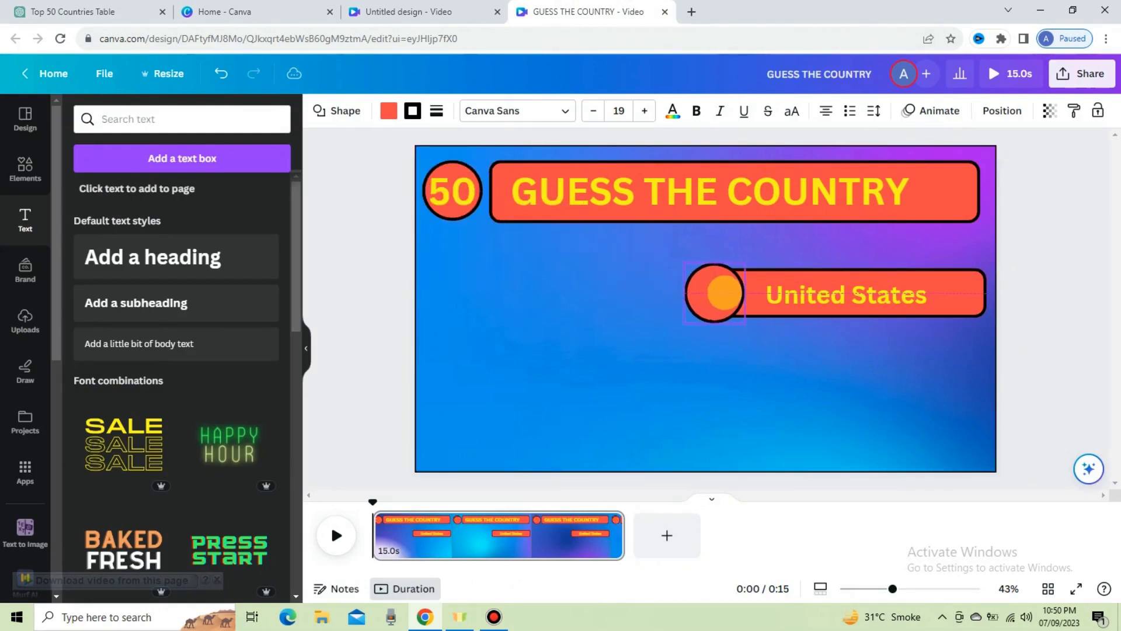
click(388, 112)
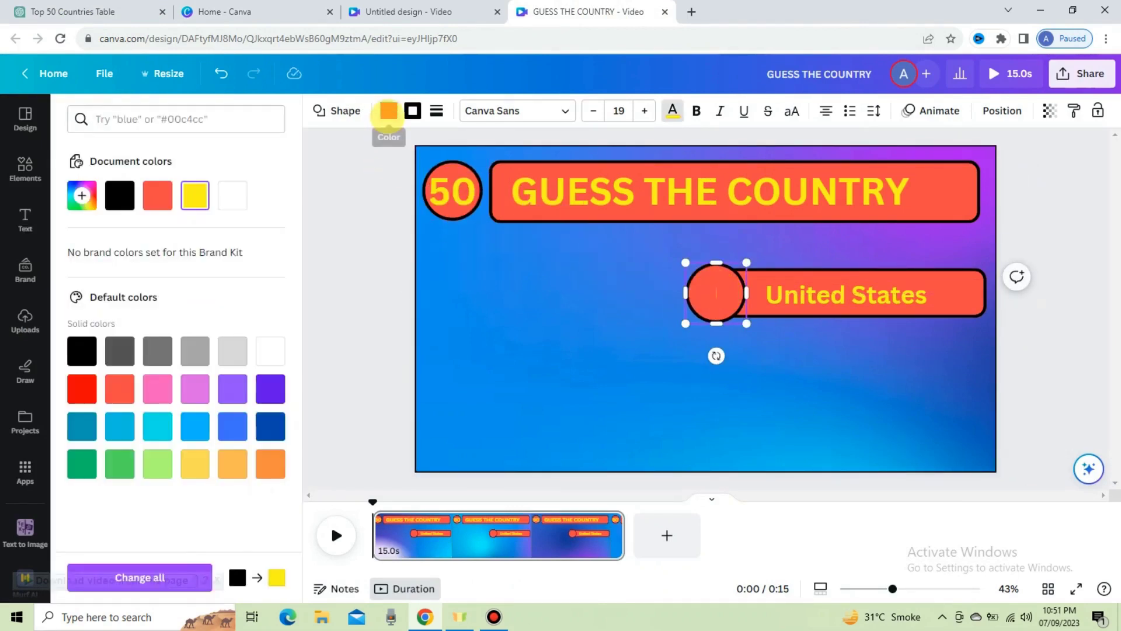
click(233, 193)
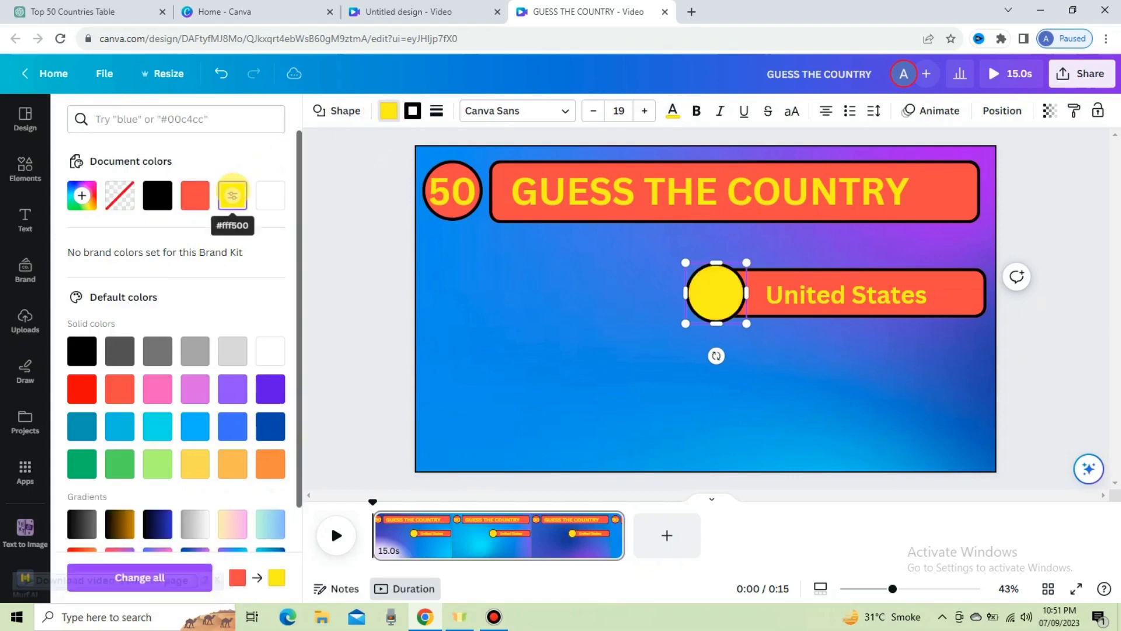
key(Escape)
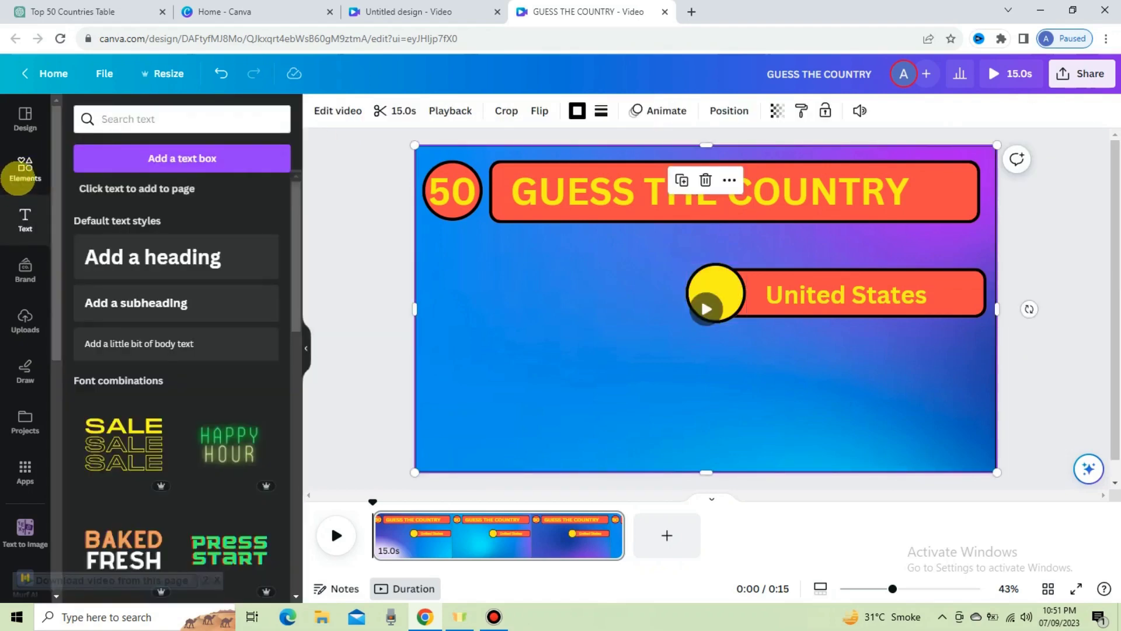
click(22, 175)
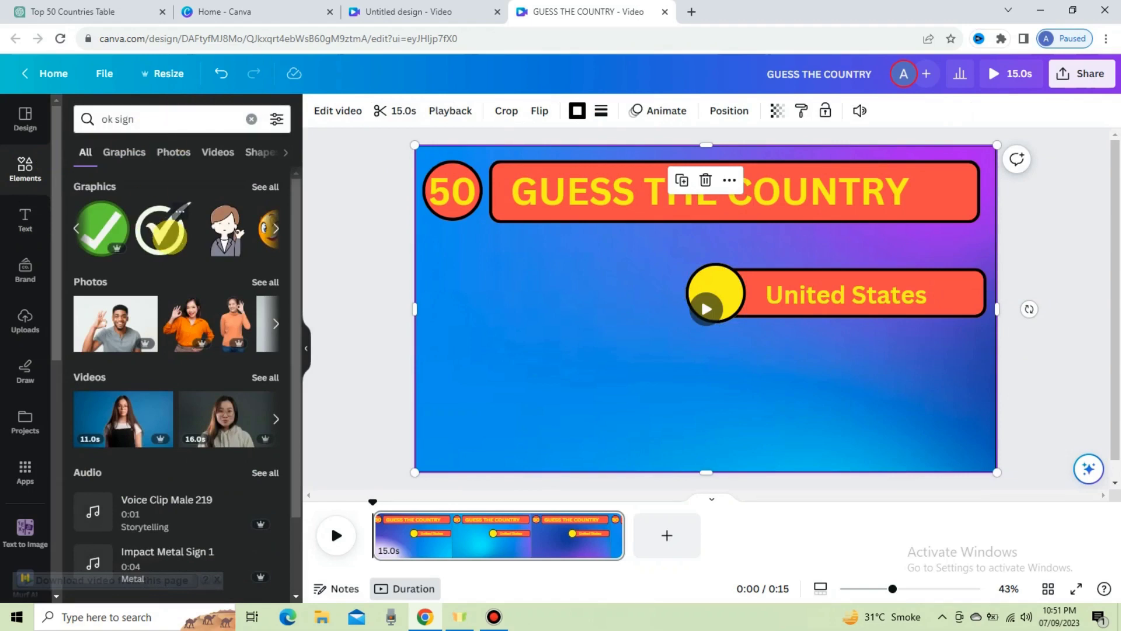
click(162, 227)
drag(639, 251, 719, 294)
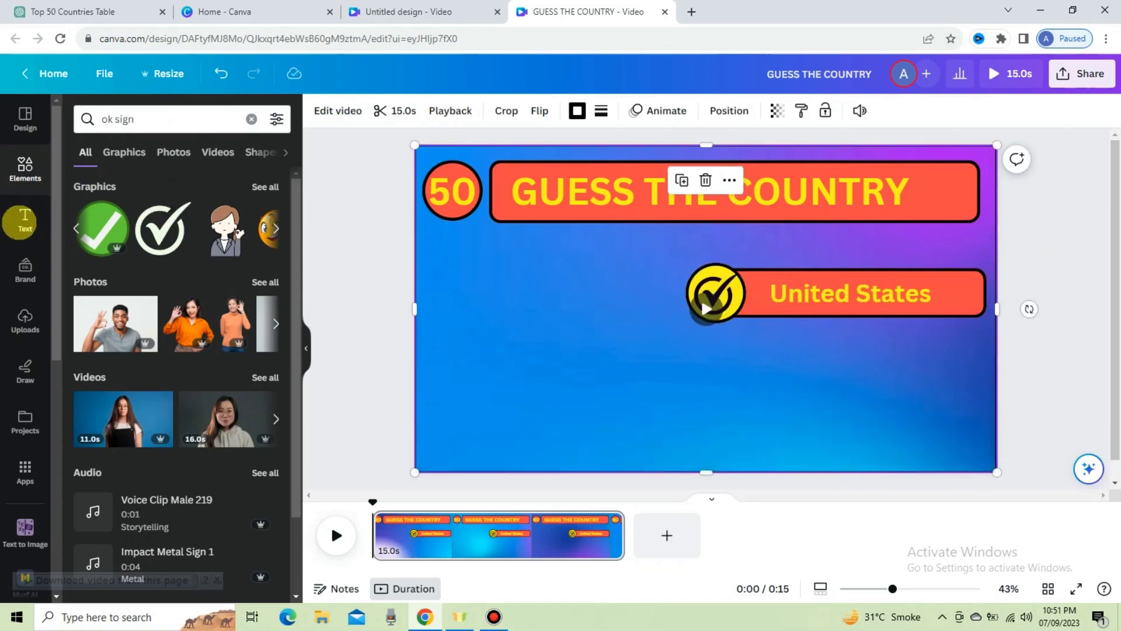
Add a 'Hint:' subheading below the checkmark circle.
click(25, 221)
click(149, 302)
key(BackSpace)
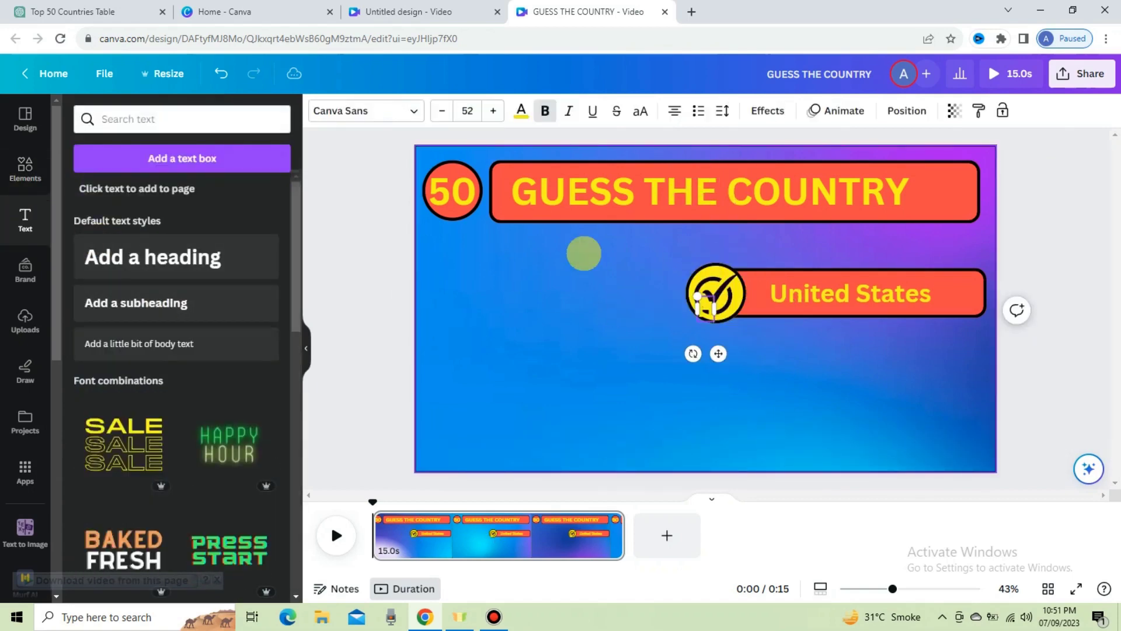
click(584, 253)
drag(681, 307, 826, 373)
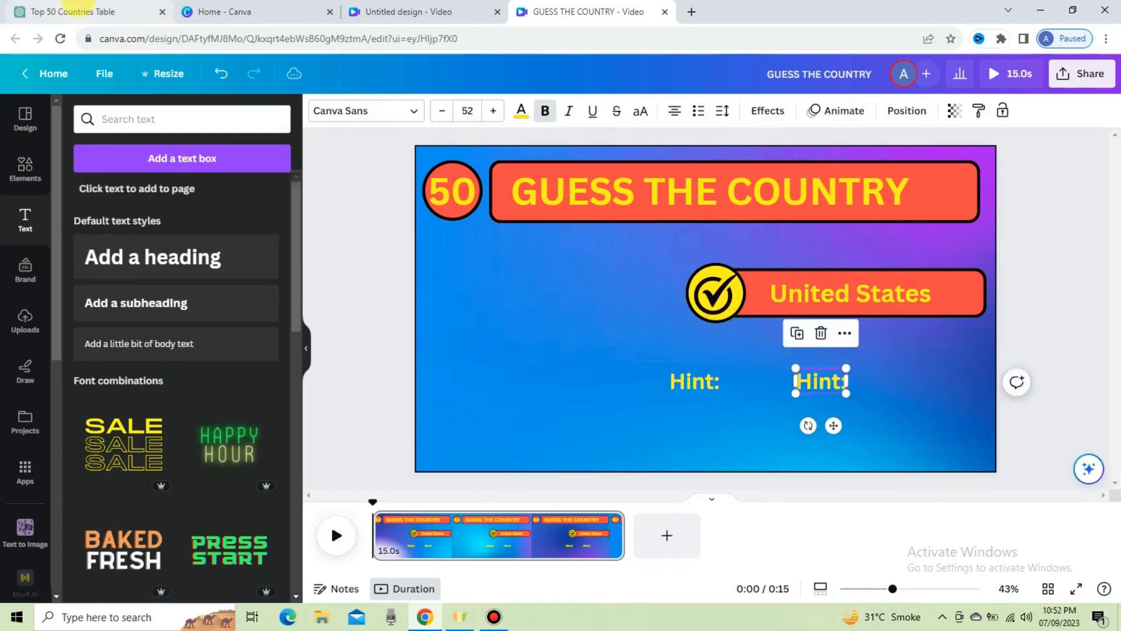
Copy the Chernobyl hint from the ChatGPT country table.
click(73, 12)
drag(1114, 186, 1114, 330)
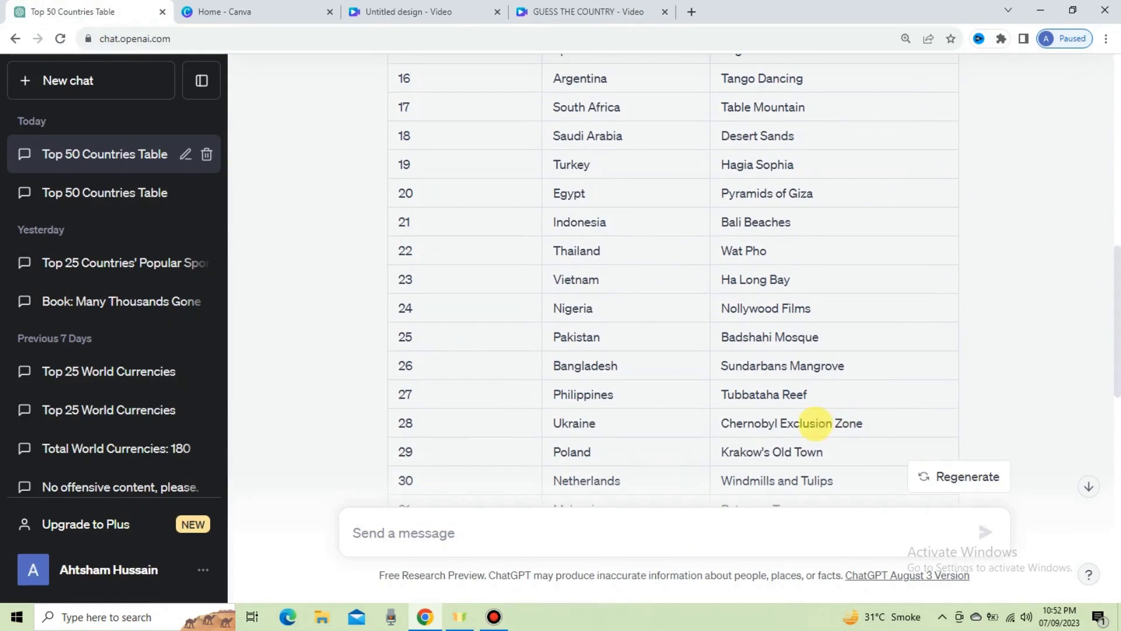
right_click(815, 423)
Copy 'Chernobyl Exclusion Zone' from ChatGPT and paste it into Canva's hint box.
click(829, 434)
click(588, 12)
right_click(812, 379)
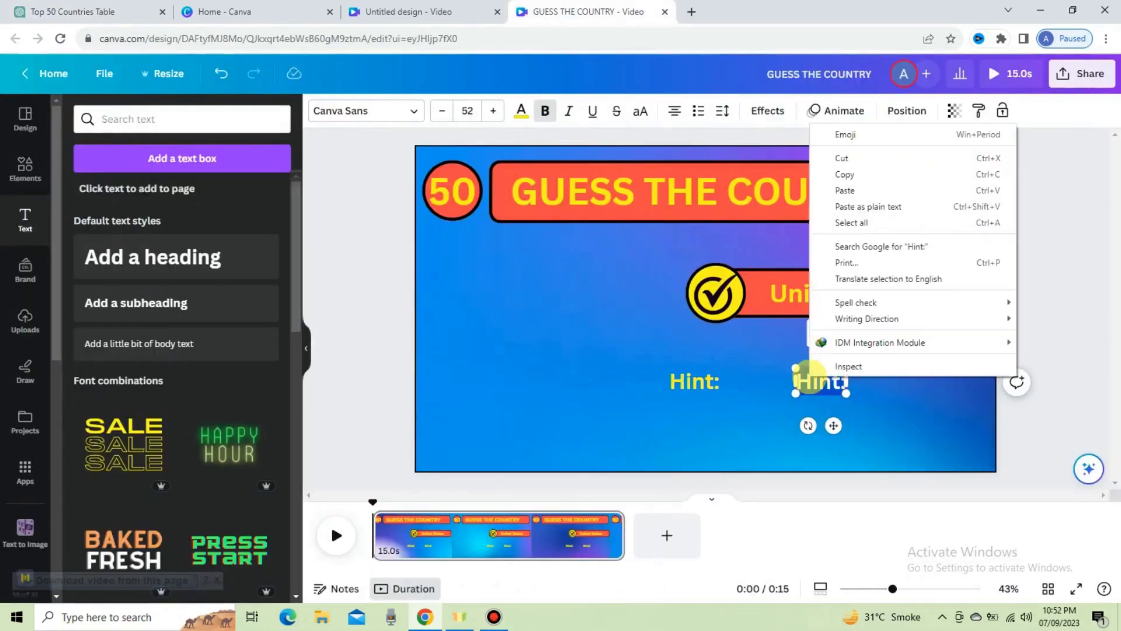
click(844, 192)
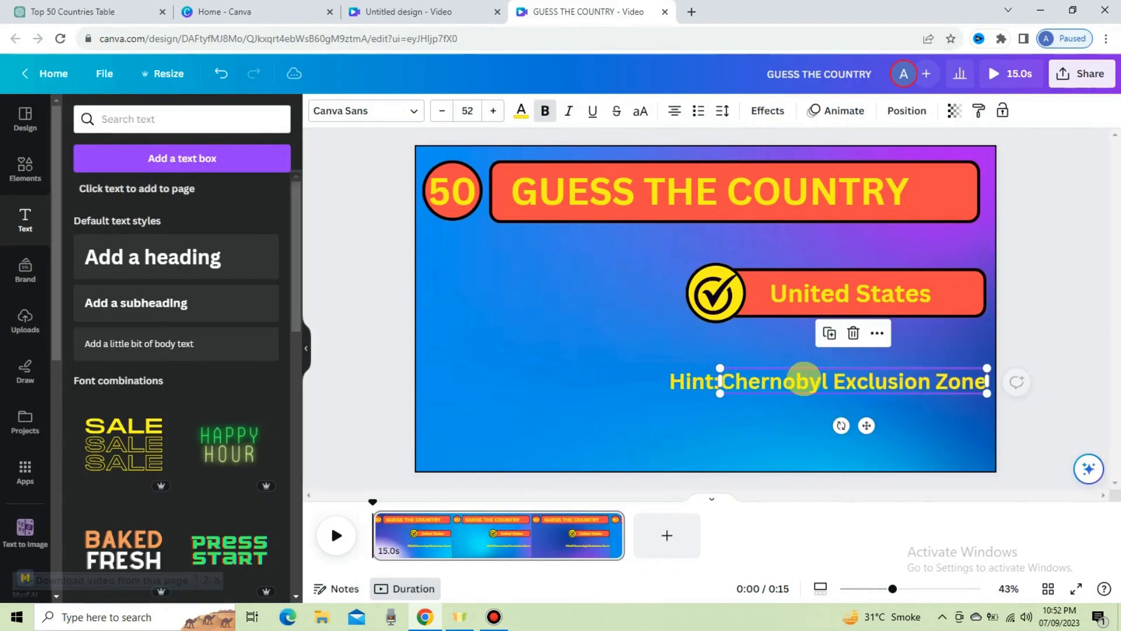
Make the hint text nearly black with a yellow Background effect.
click(521, 109)
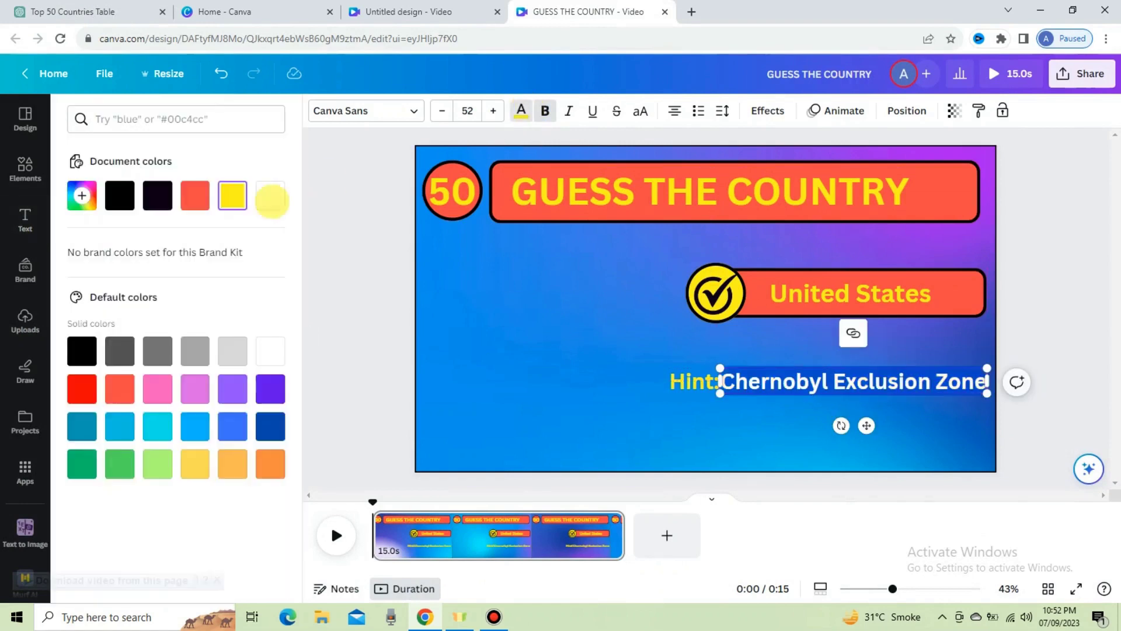
click(157, 195)
click(768, 110)
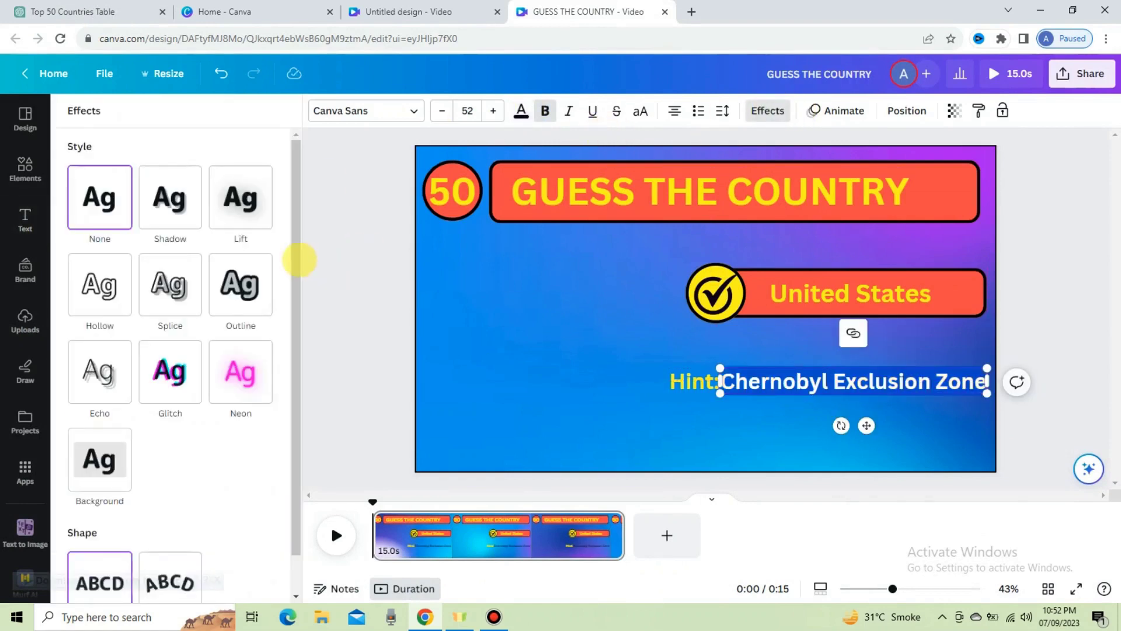
scroll(299, 259, down, 1)
click(97, 419)
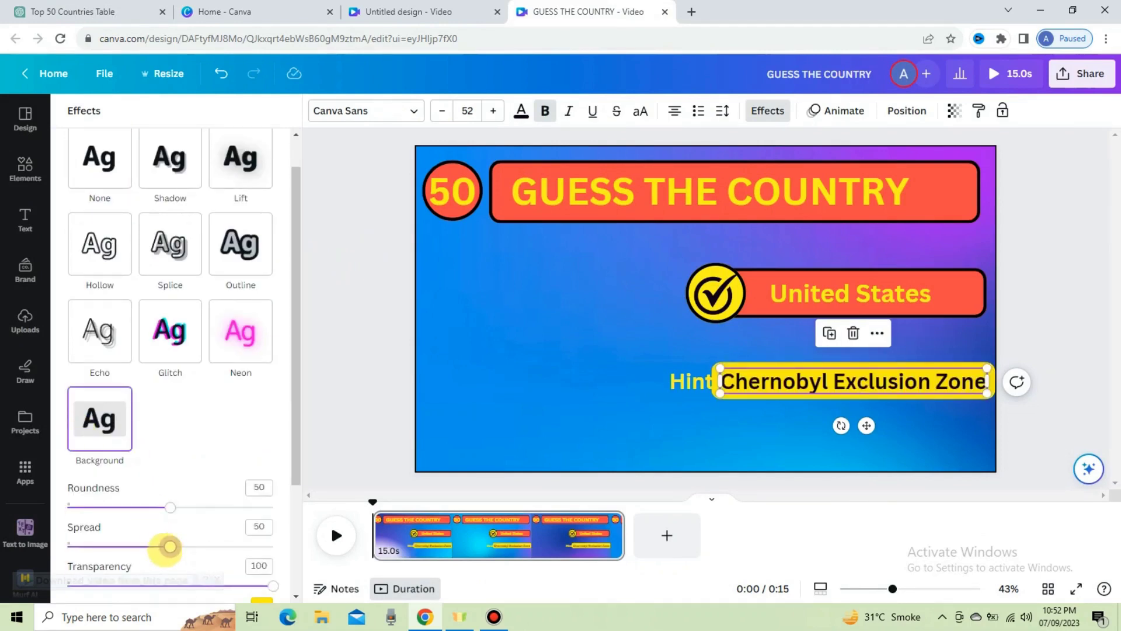
Move the 'Hint:' label left so it sits beside the hint text.
click(663, 380)
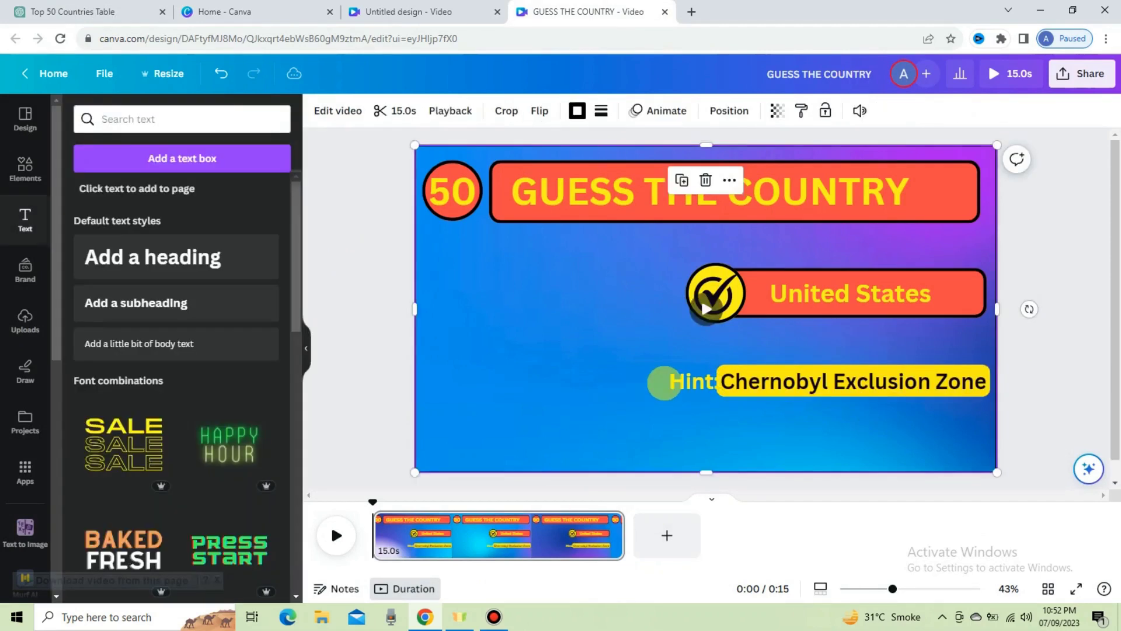
click(671, 381)
drag(671, 381, 697, 378)
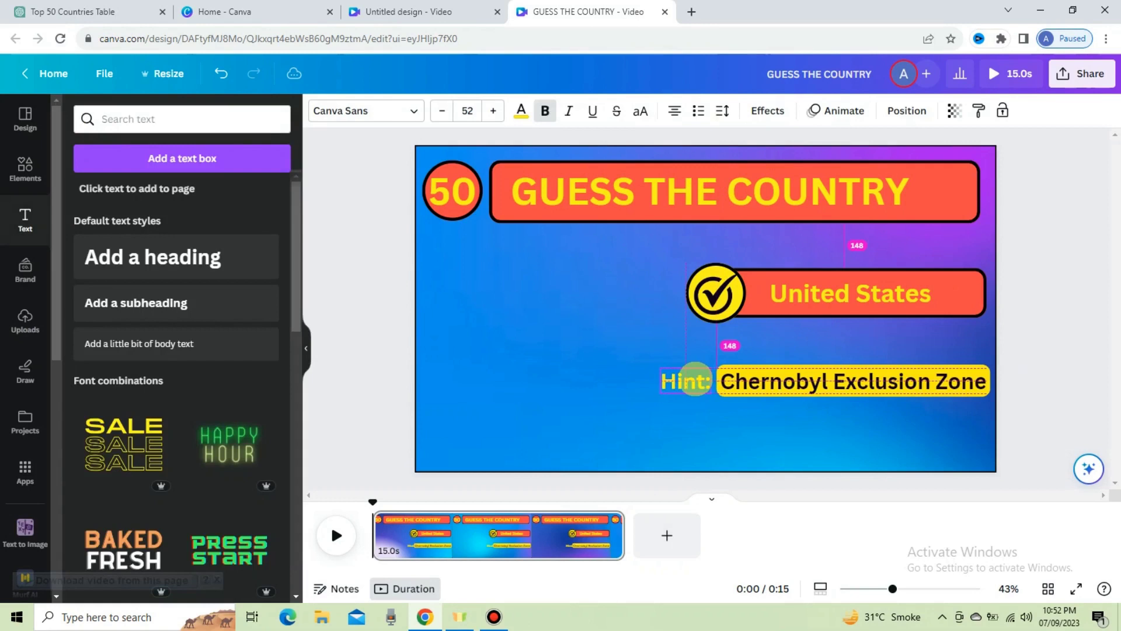
click(617, 220)
Duplicate the red title bar, move it to the slide bottom, flatten it into a strip, and fill it green.
click(710, 258)
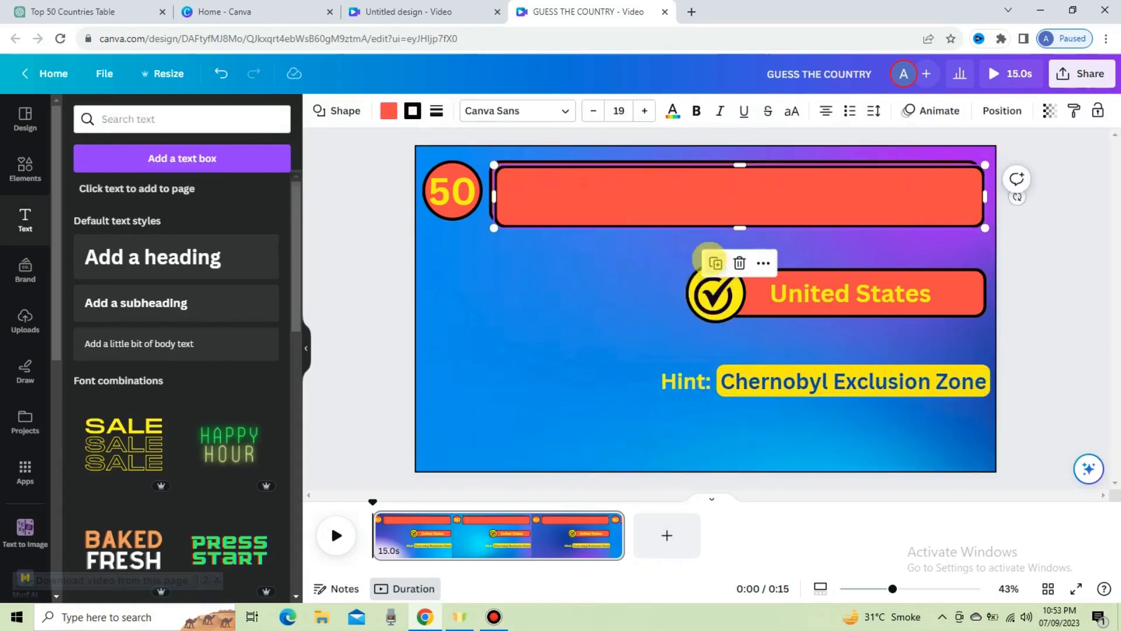
drag(678, 204, 645, 448)
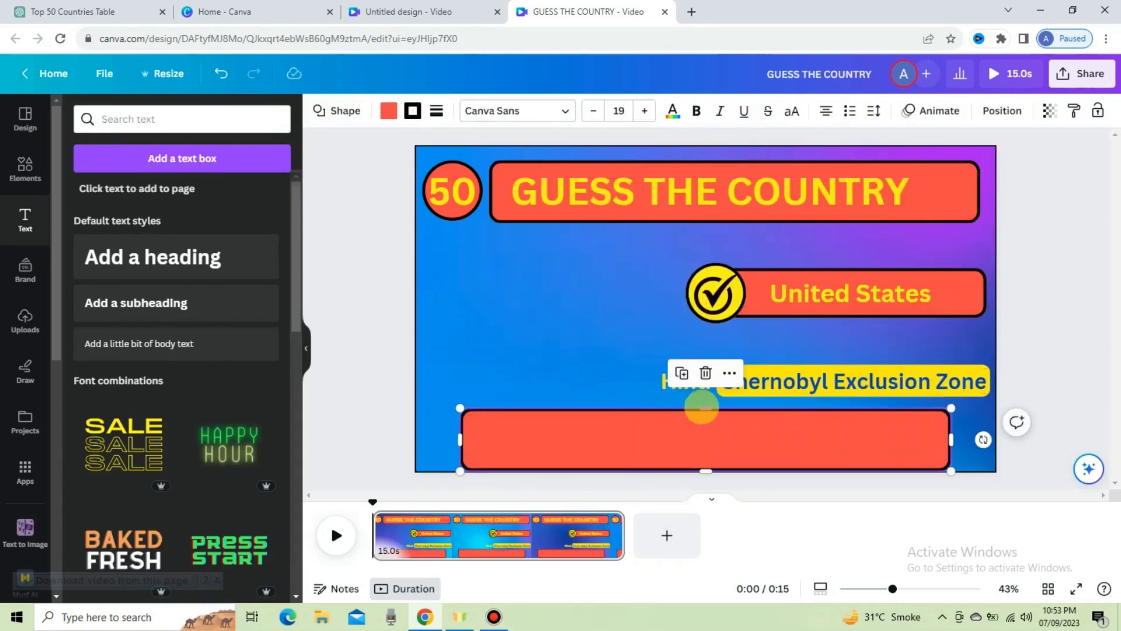
drag(704, 423, 677, 436)
click(388, 110)
click(83, 499)
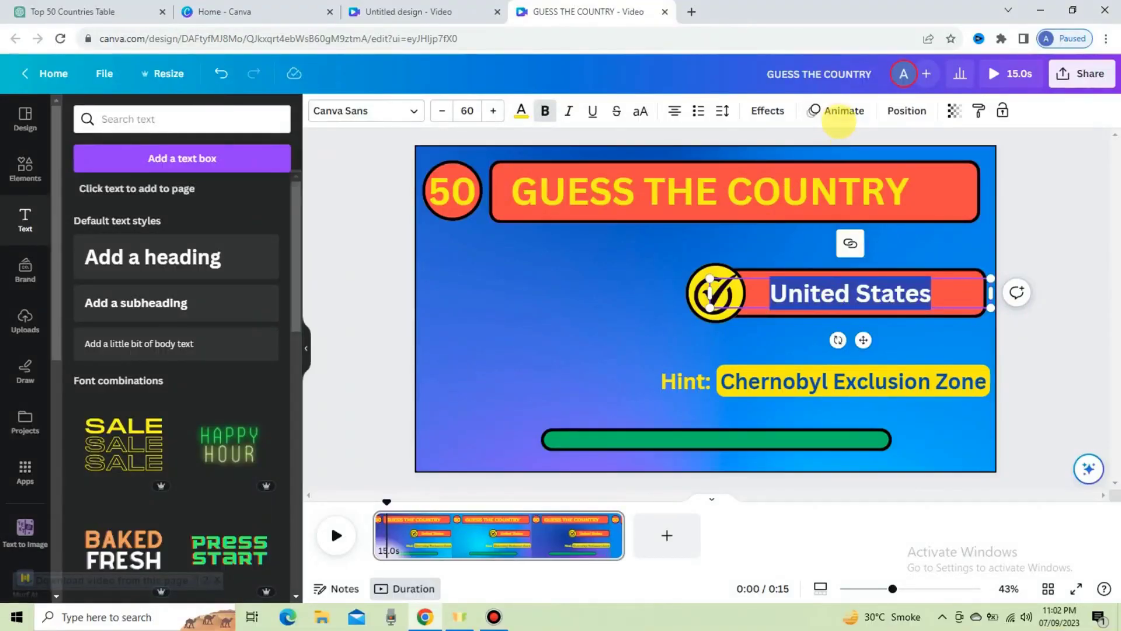
Give United States a Pop animation and the hint a Fade. Give the green bar a slowed-down Wipe.
click(837, 116)
scroll(282, 260, down, 1)
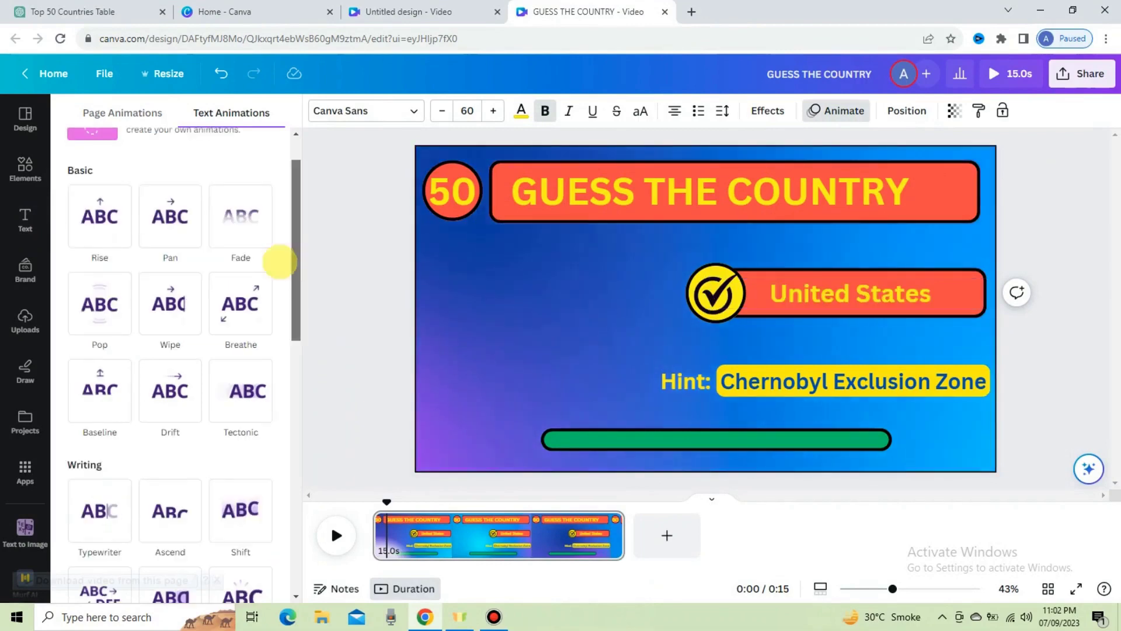
click(96, 303)
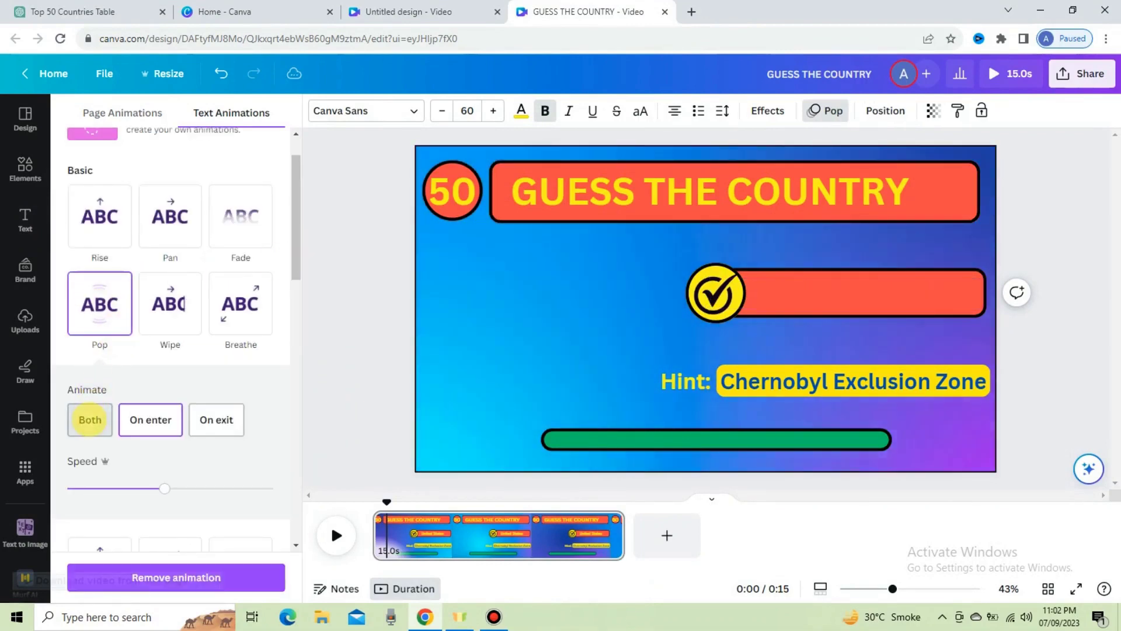
click(783, 380)
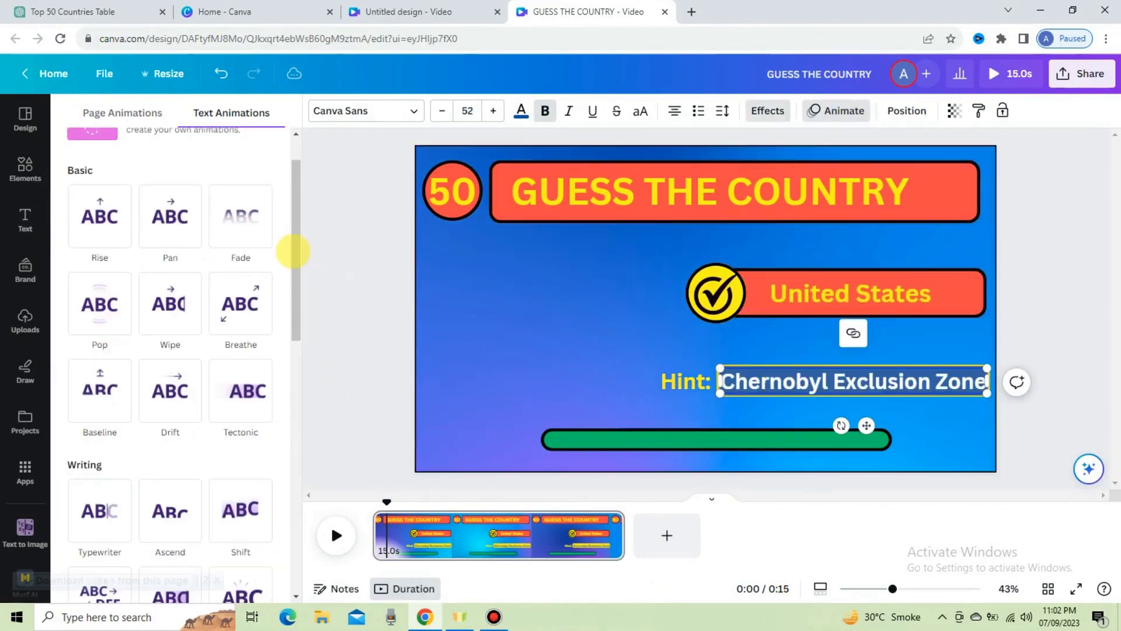
click(232, 210)
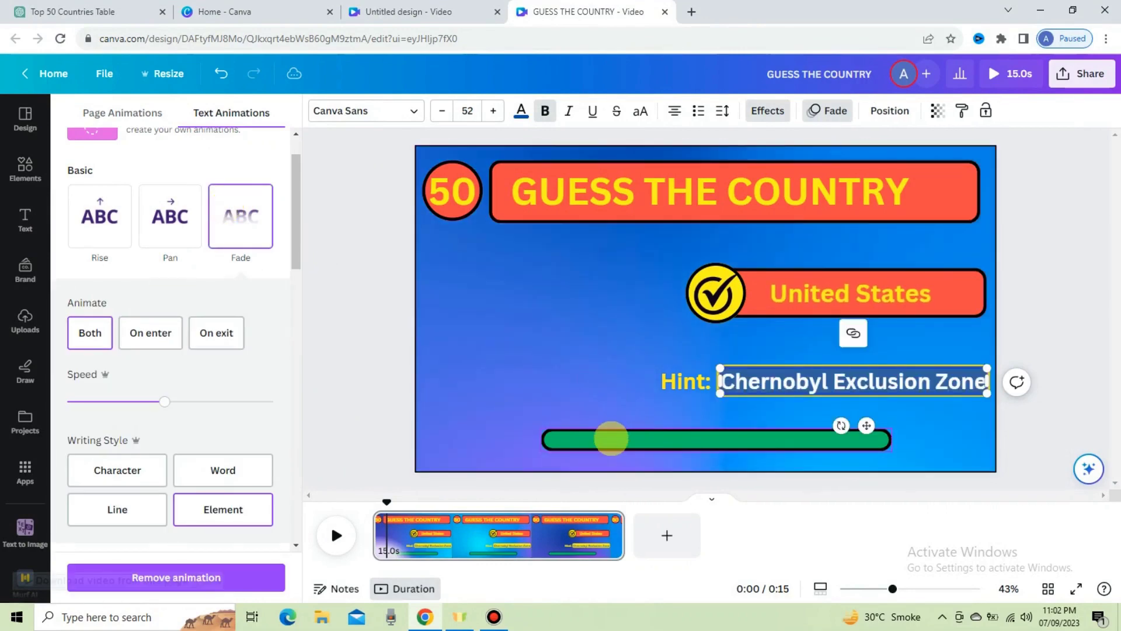
click(611, 438)
click(170, 357)
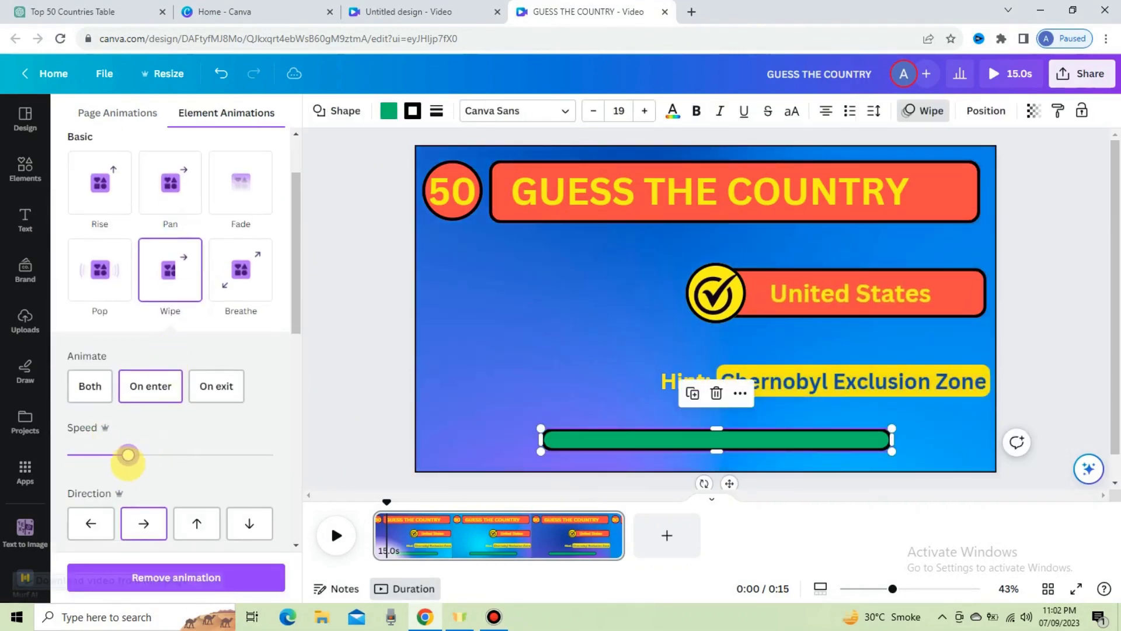
drag(128, 455, 114, 455)
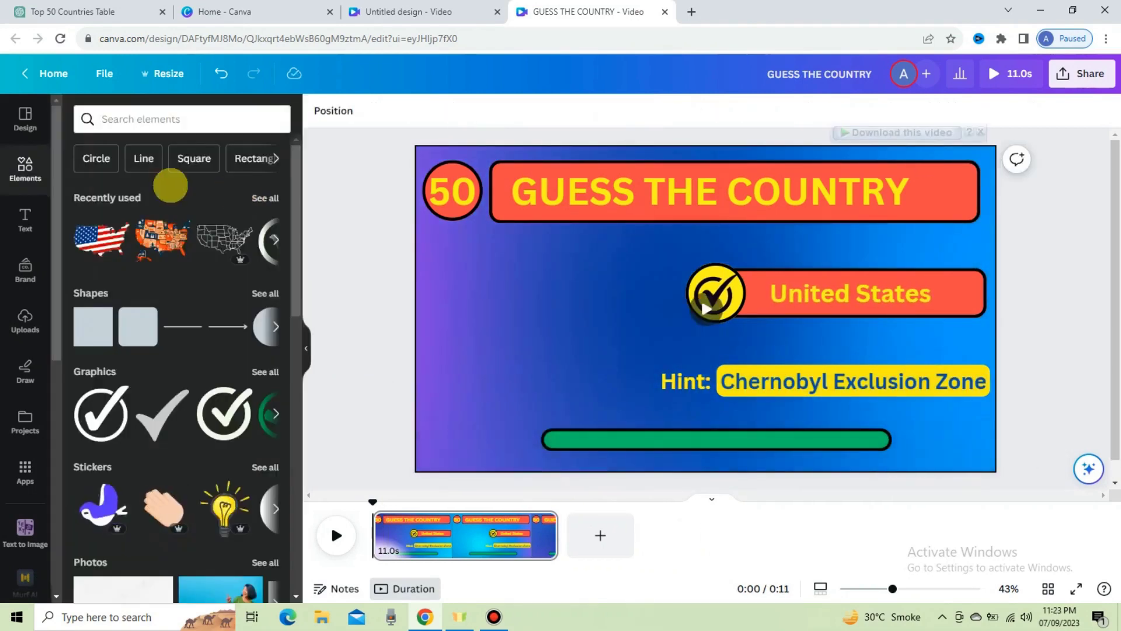
Search graphics for 'usa map', add the US flag map, and enlarge it.
click(188, 122)
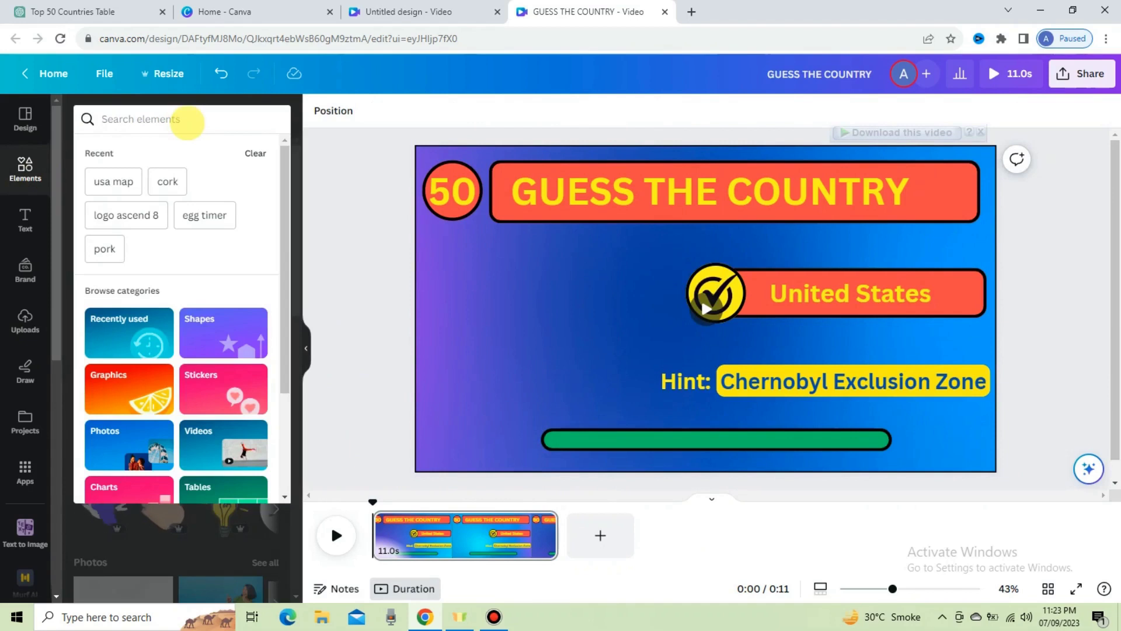
text(usa m)
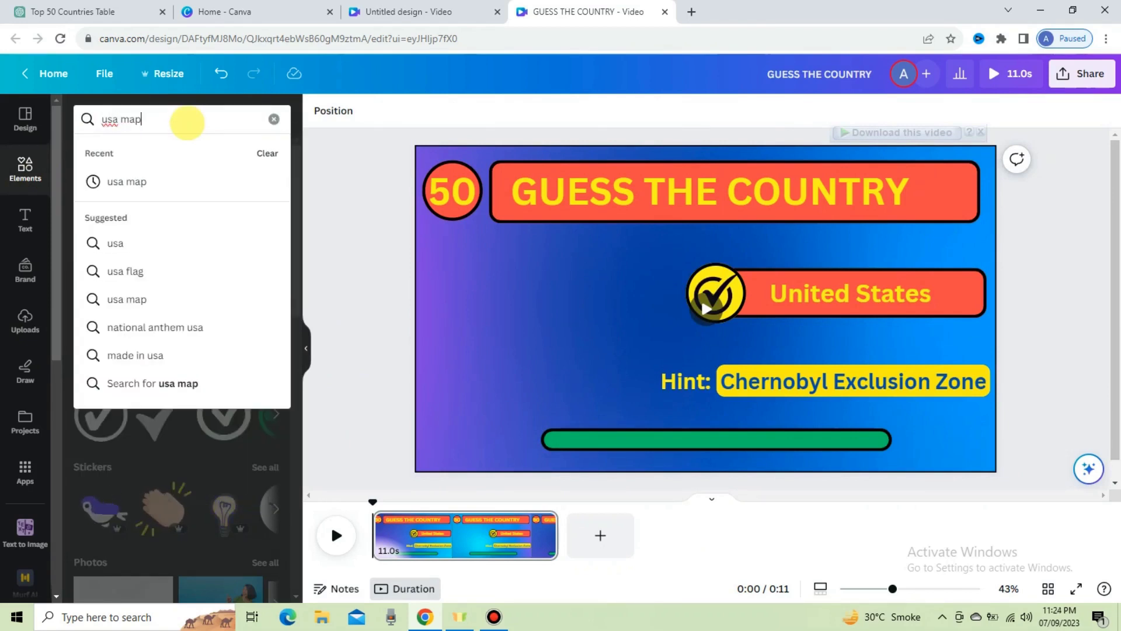
text(ap)
key(Return)
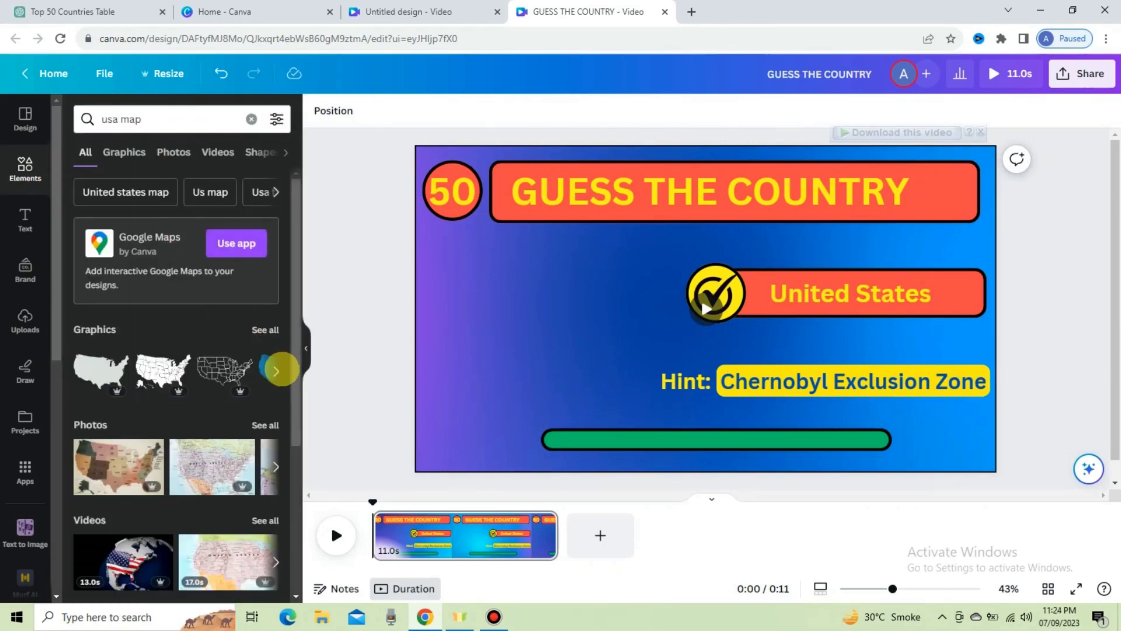
click(276, 370)
click(231, 360)
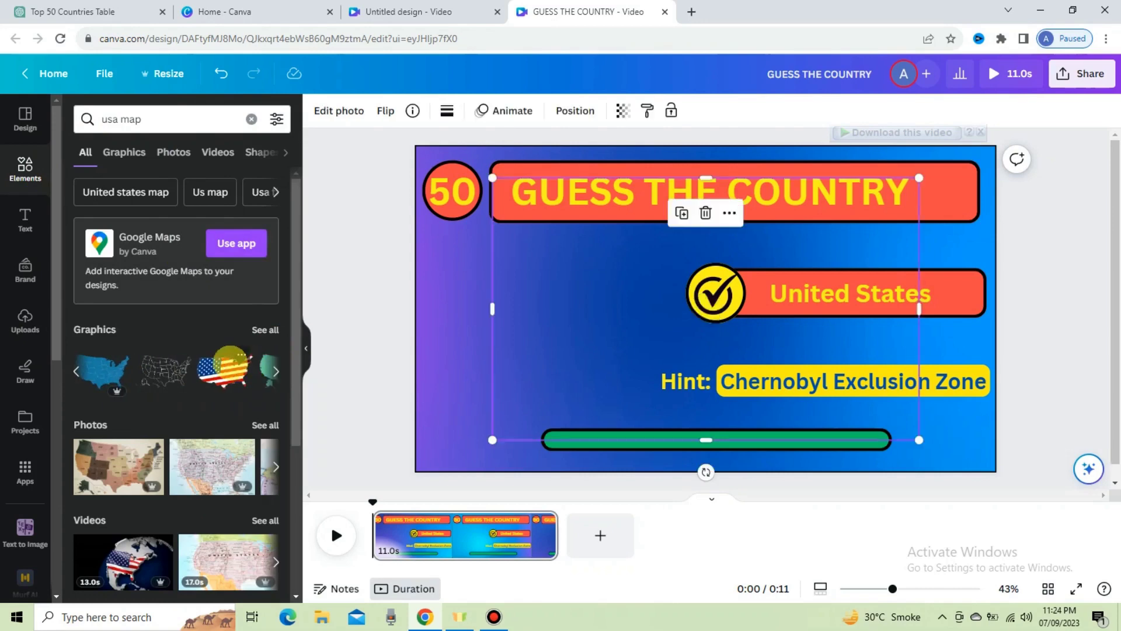
drag(492, 194, 448, 242)
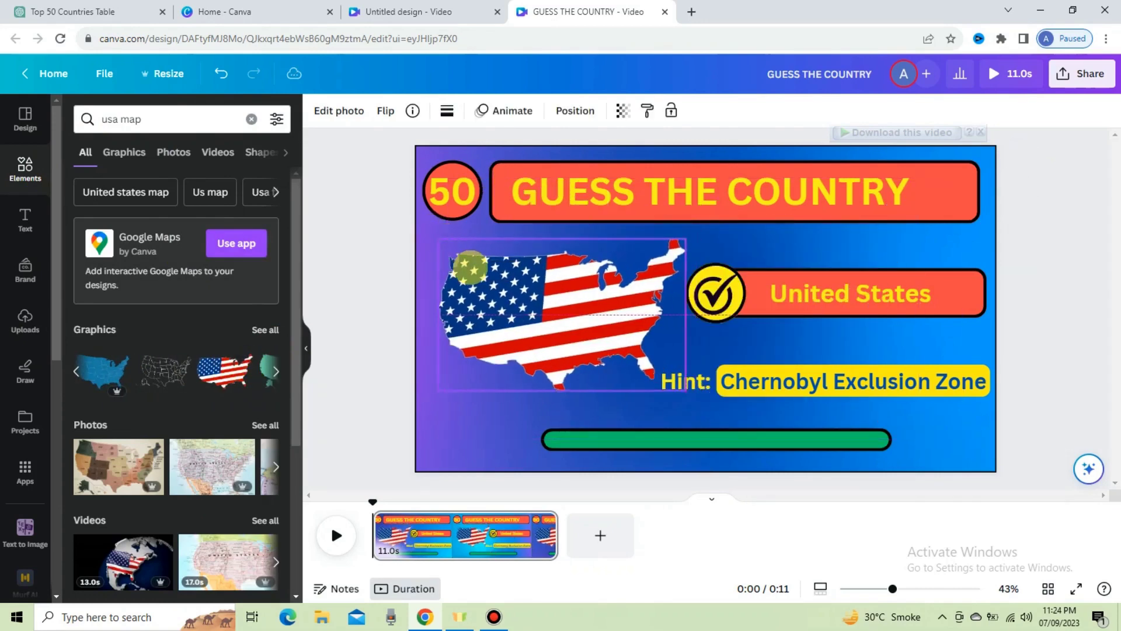
click(362, 366)
Trim the page to 7 seconds and show the US flag map's timing in the timeline.
drag(373, 502, 491, 503)
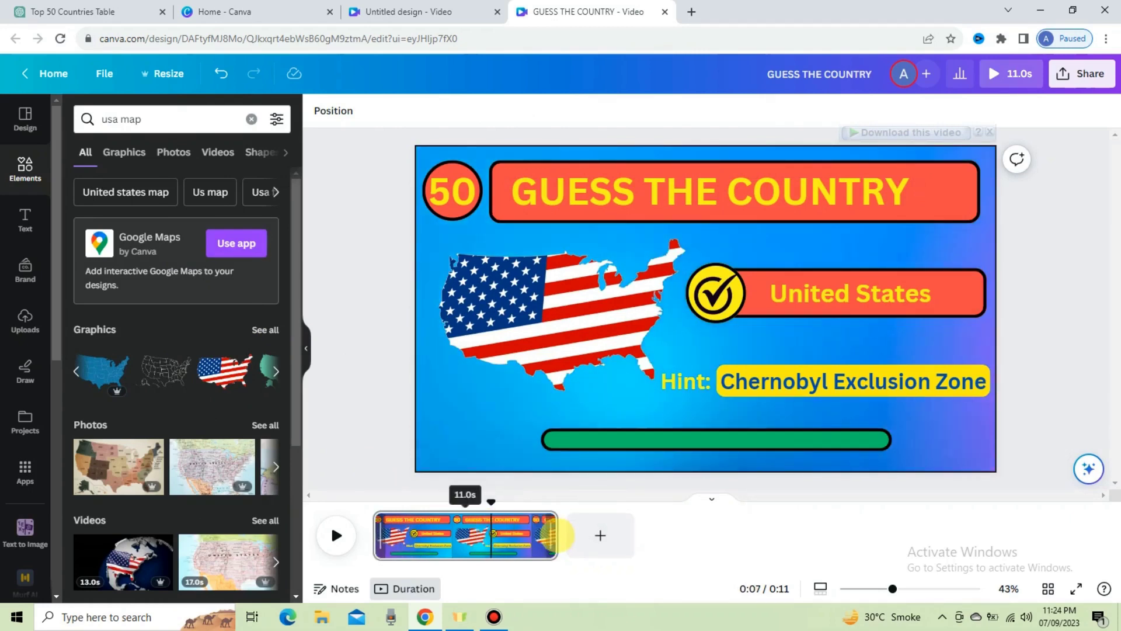
drag(549, 534, 491, 533)
click(513, 311)
right_click(512, 311)
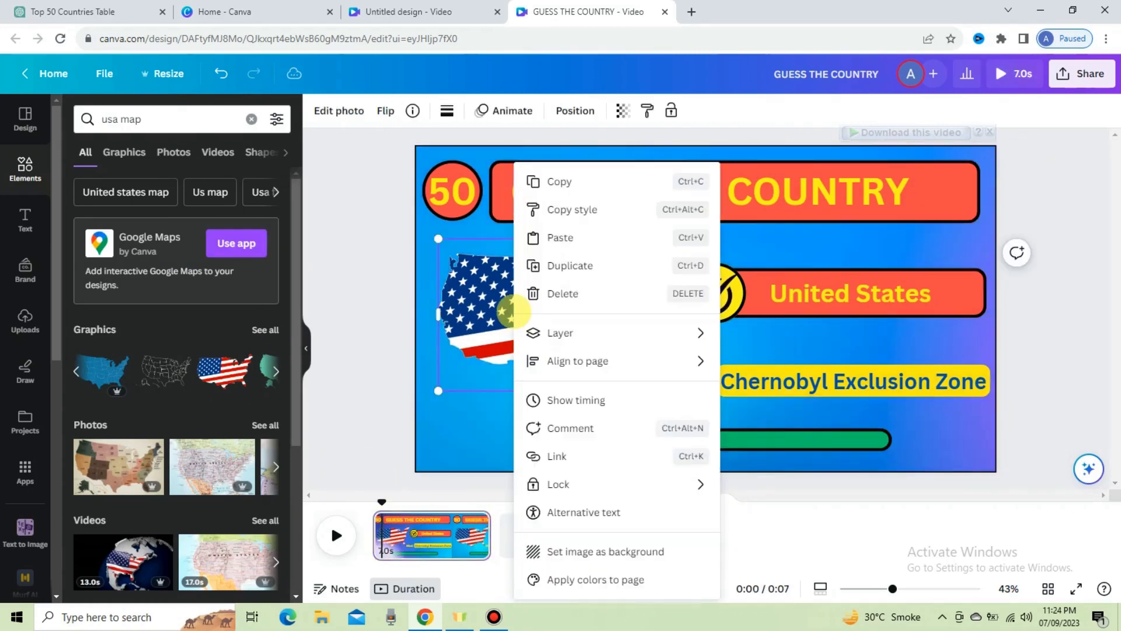
click(550, 401)
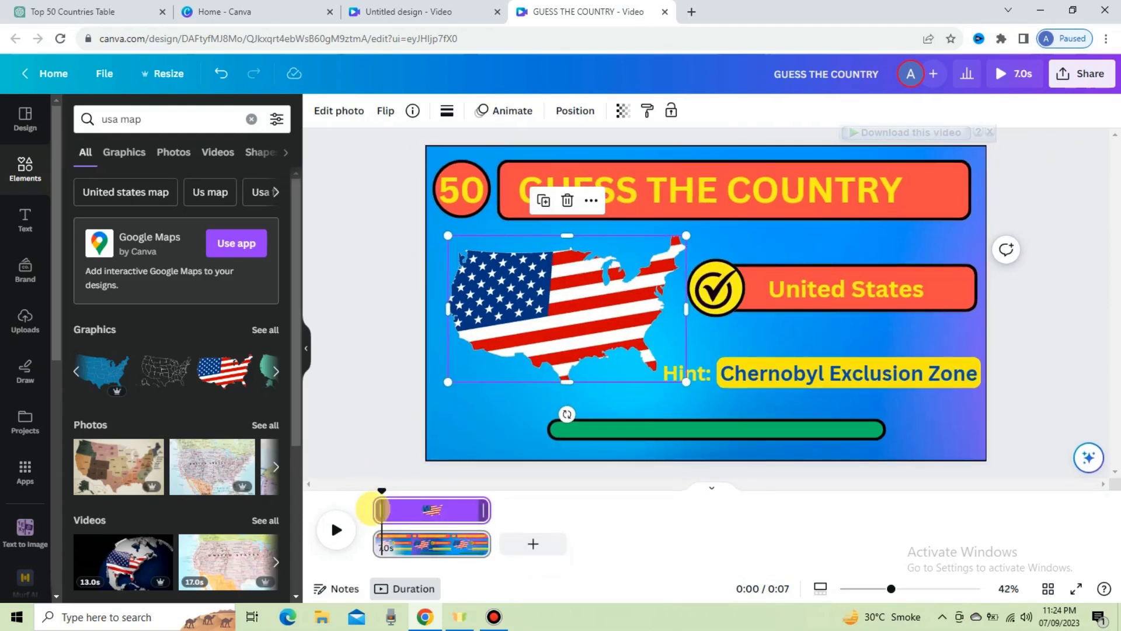
Delay the start of the map and the green progress bar on the timeline.
mouse_move(381, 509)
mouse_down()
mouse_move(390, 490)
mouse_move(377, 510)
mouse_move(390, 510)
mouse_up()
right_click(790, 374)
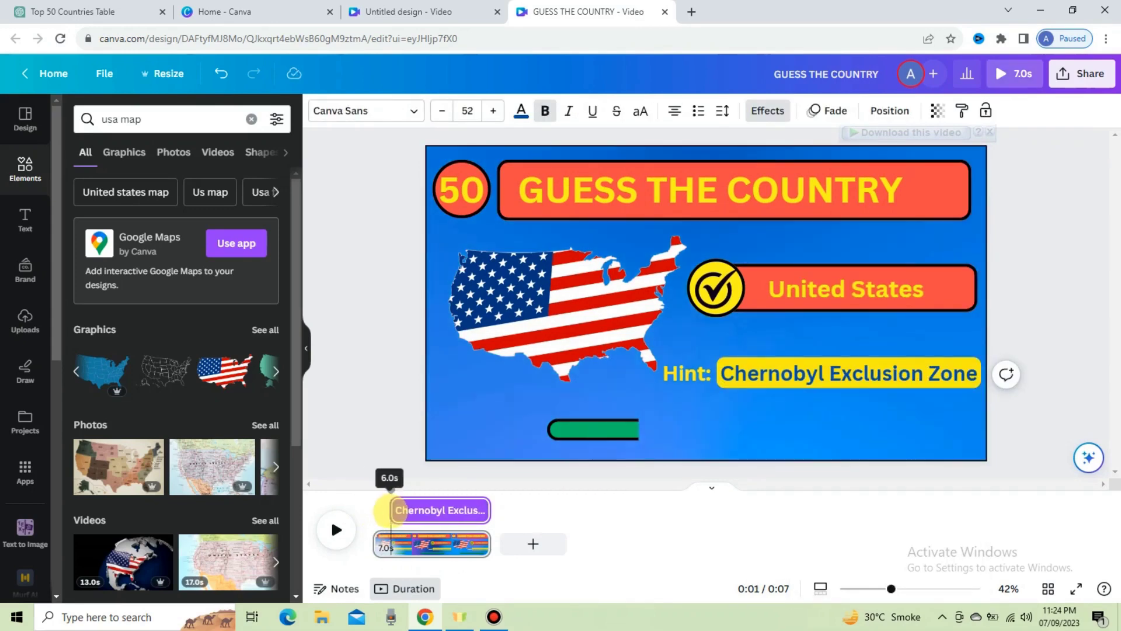
click(613, 429)
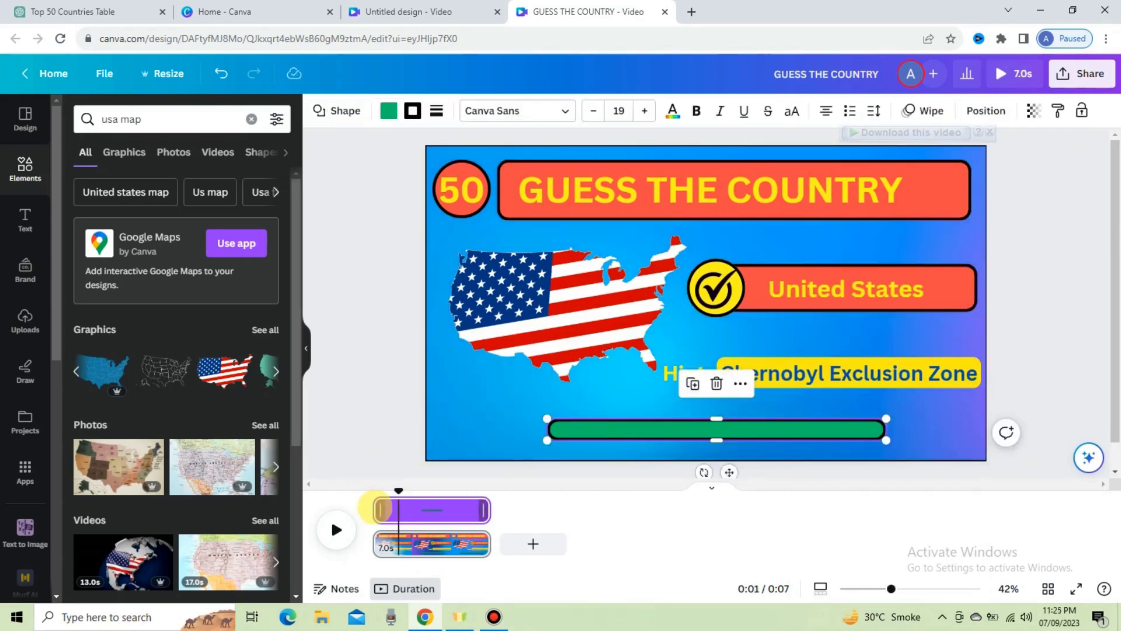
drag(380, 509, 449, 510)
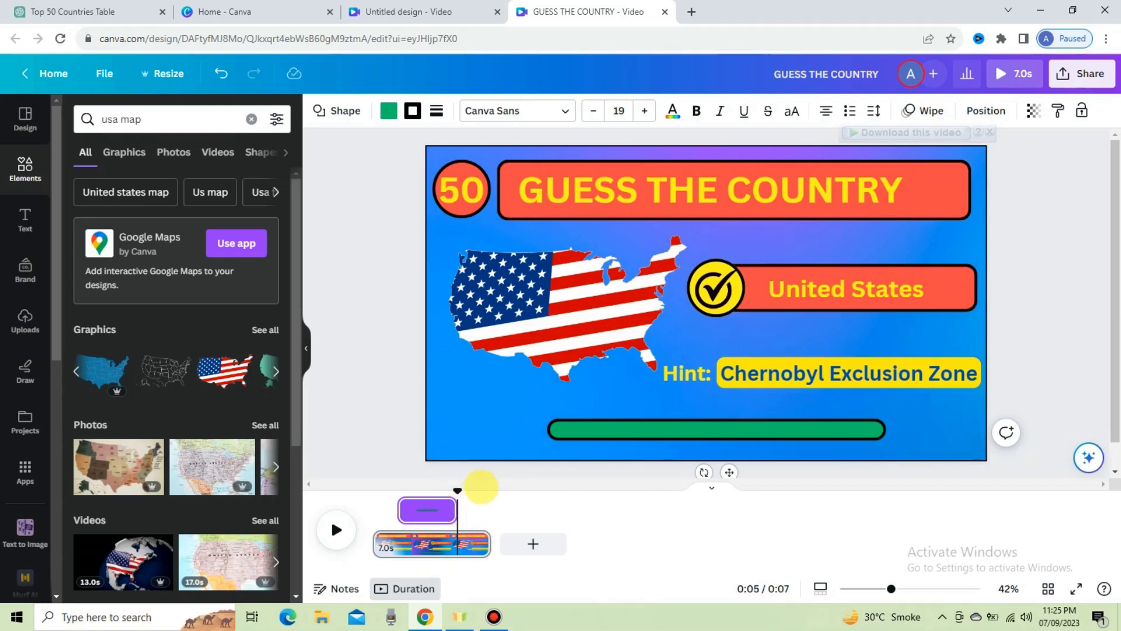
Show the United States answer only in the last 2.2 seconds, then preview the page.
click(783, 287)
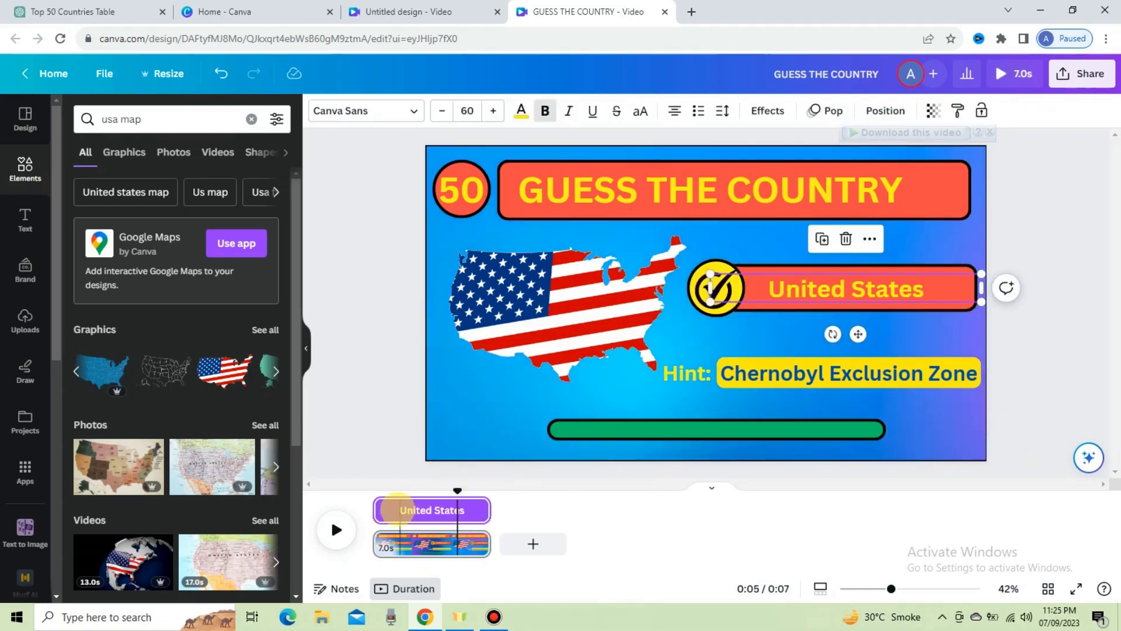
drag(379, 510, 456, 510)
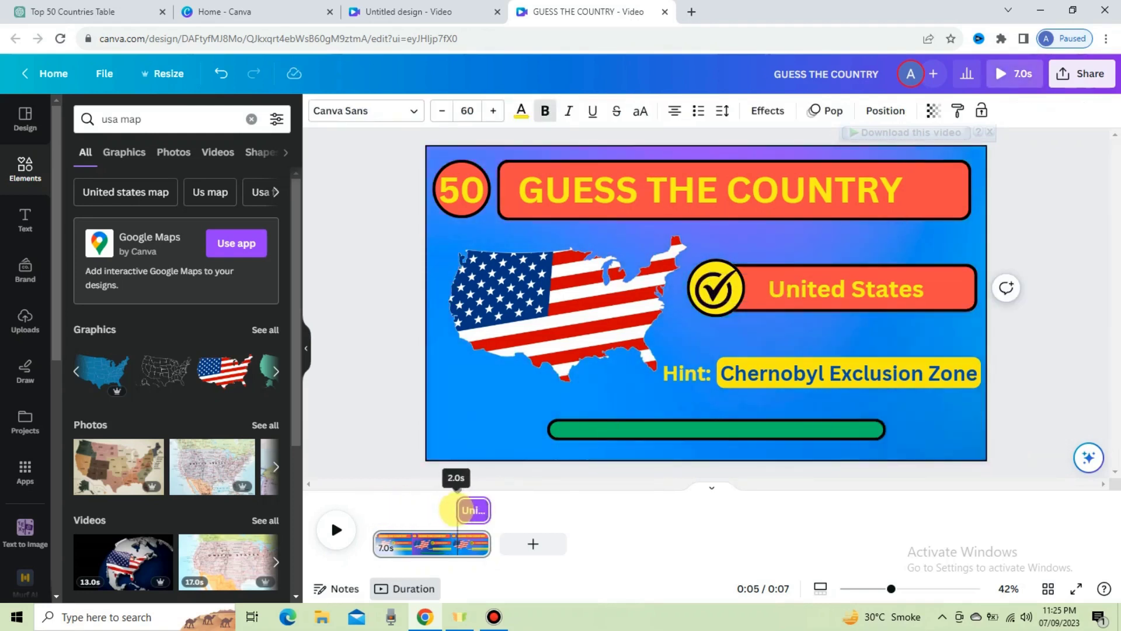
click(368, 517)
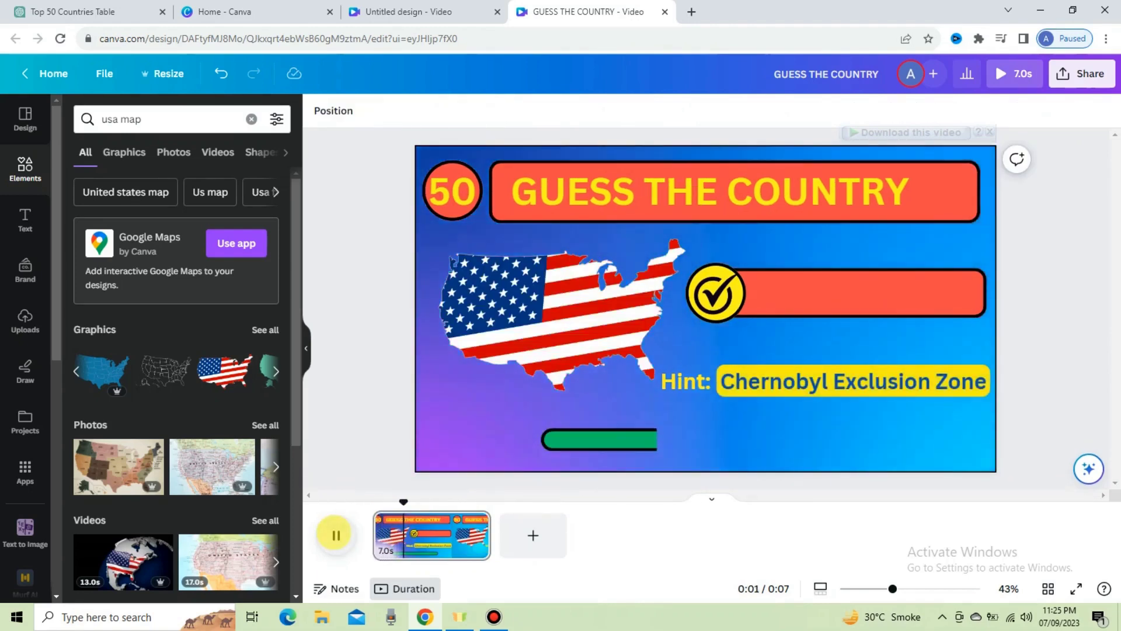
click(336, 535)
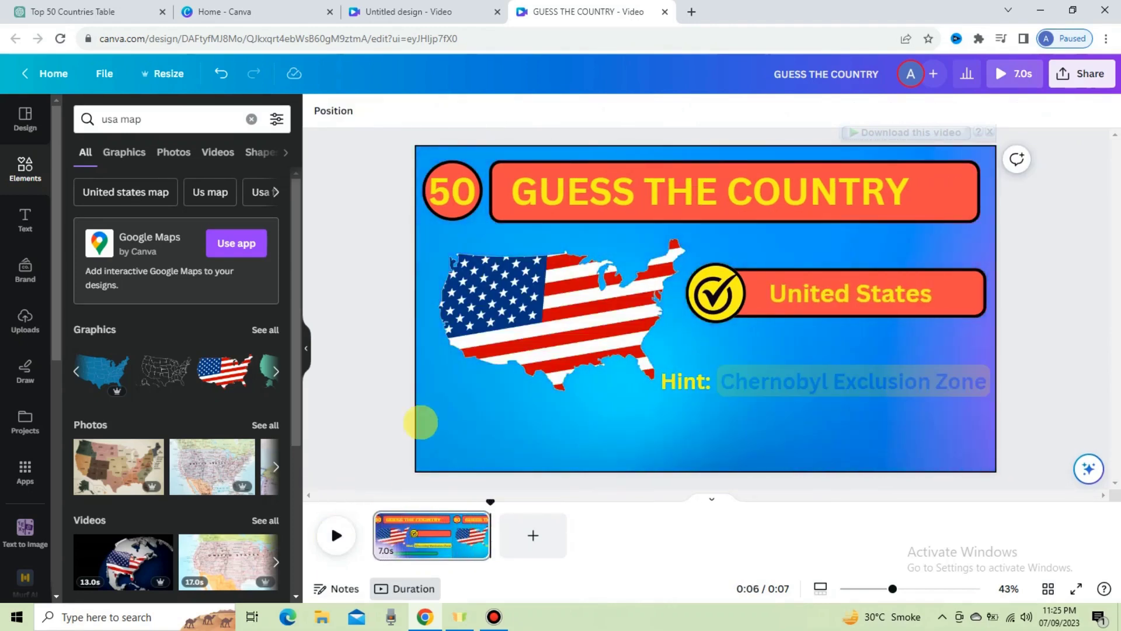
Add the Champagne Cork 1 sound effect from a 'cork' search.
click(251, 119)
text(cork)
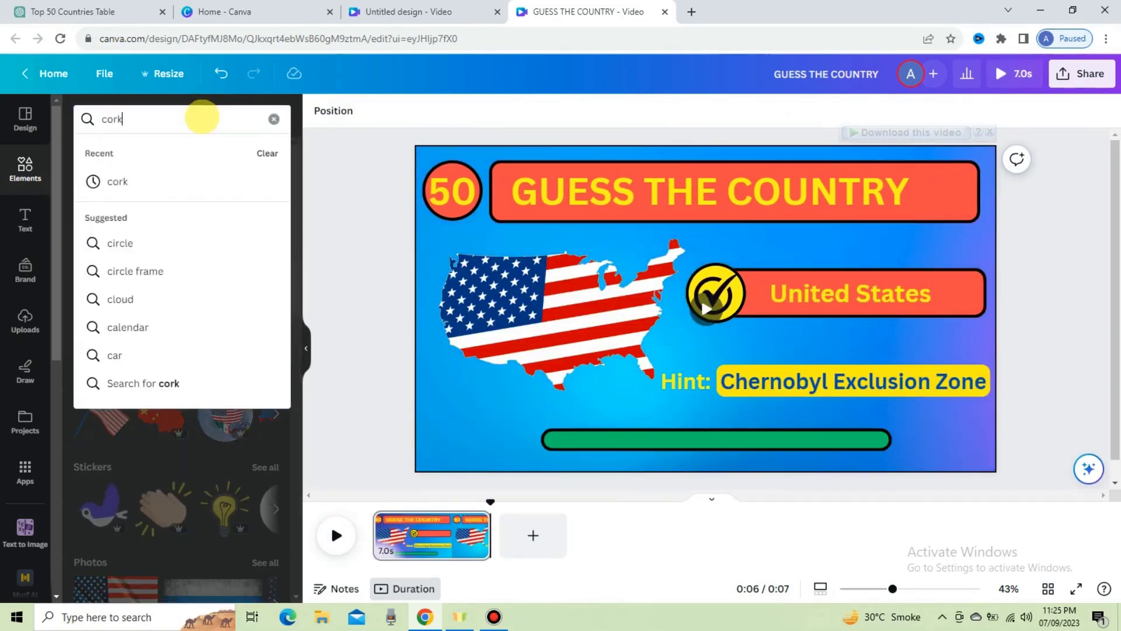
click(150, 181)
click(285, 152)
click(224, 152)
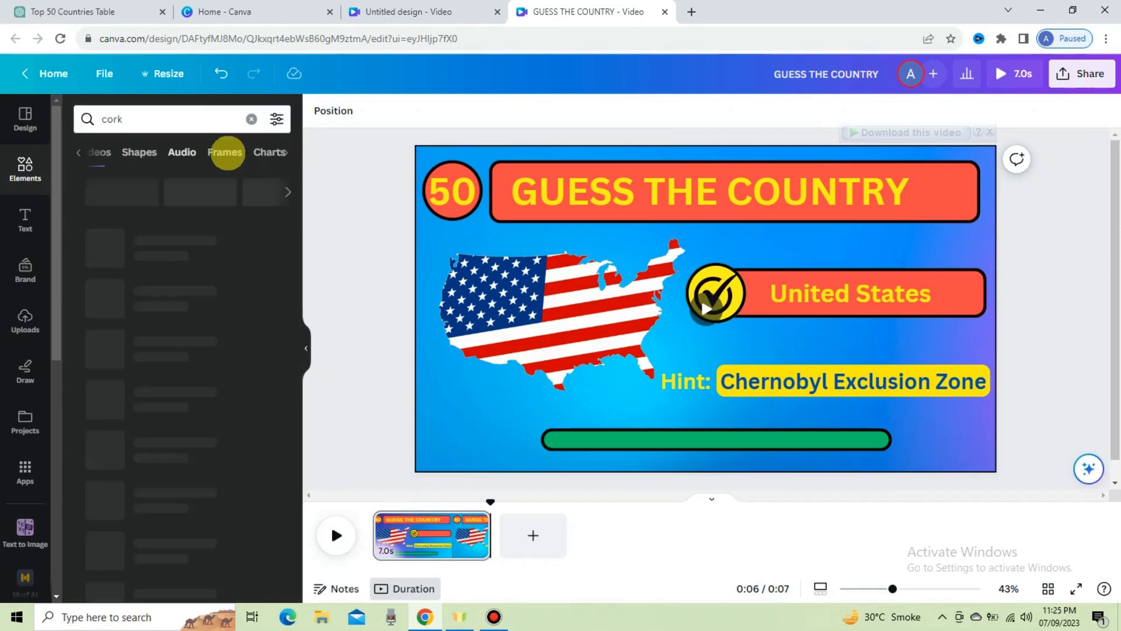
click(386, 538)
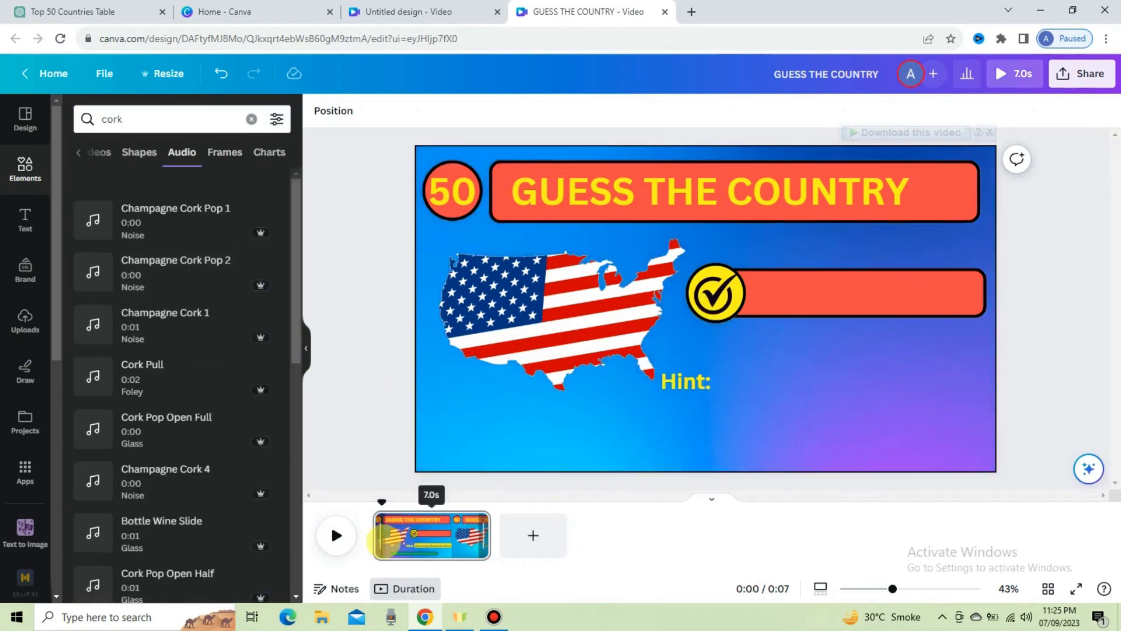
click(153, 313)
Add the Egg Timer Tic Toc sound and trim it to 3.3 seconds.
click(251, 119)
text(egg timer)
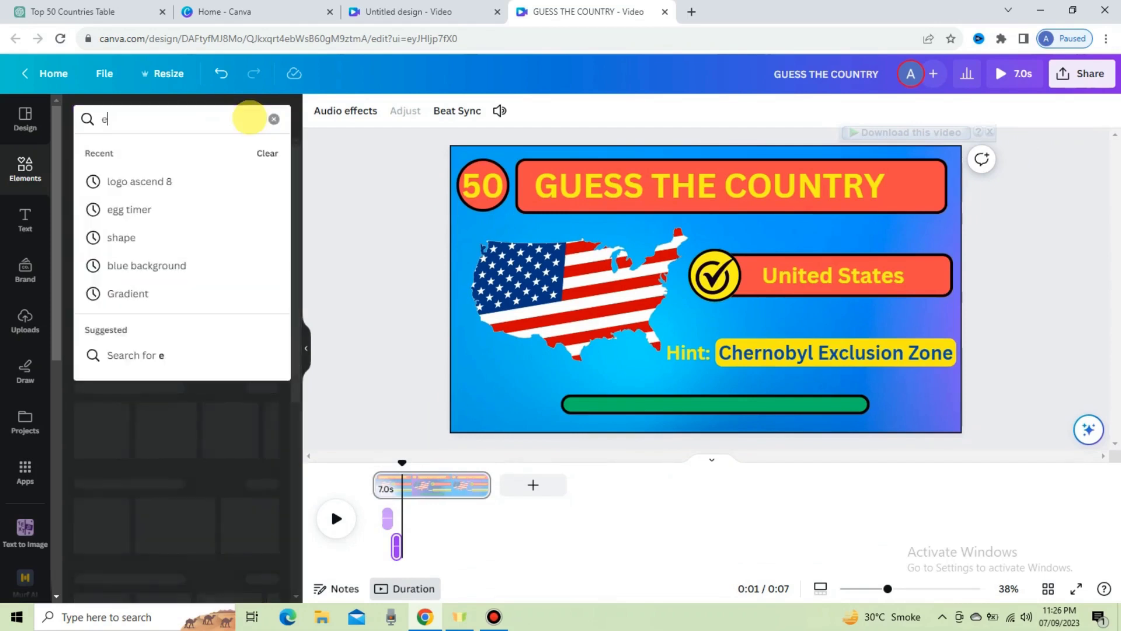
key(Return)
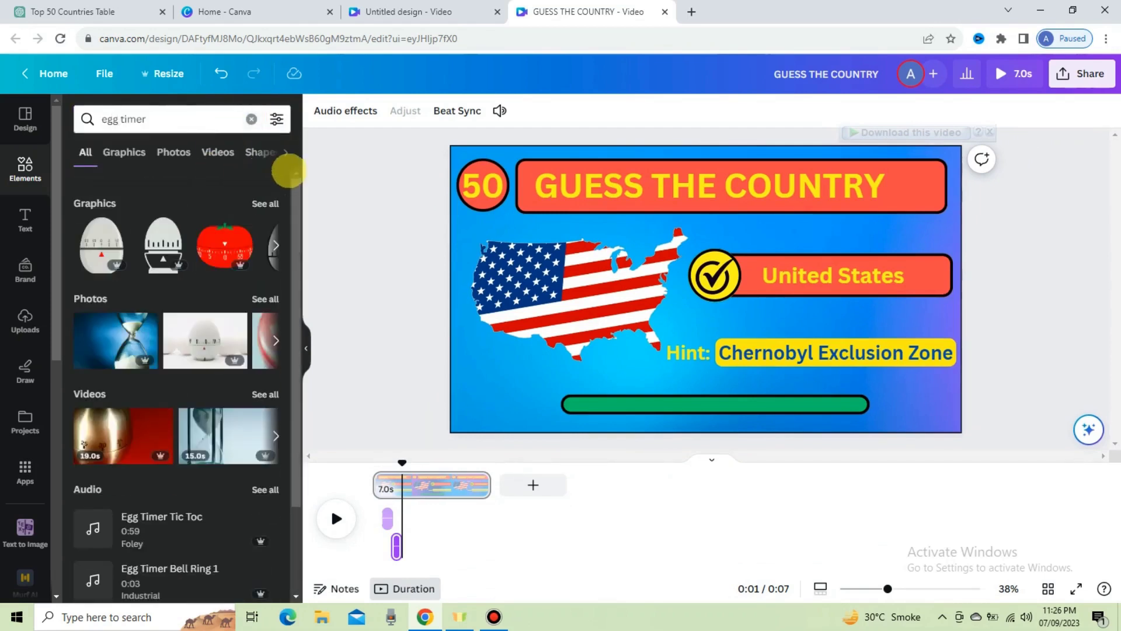
click(286, 152)
click(228, 151)
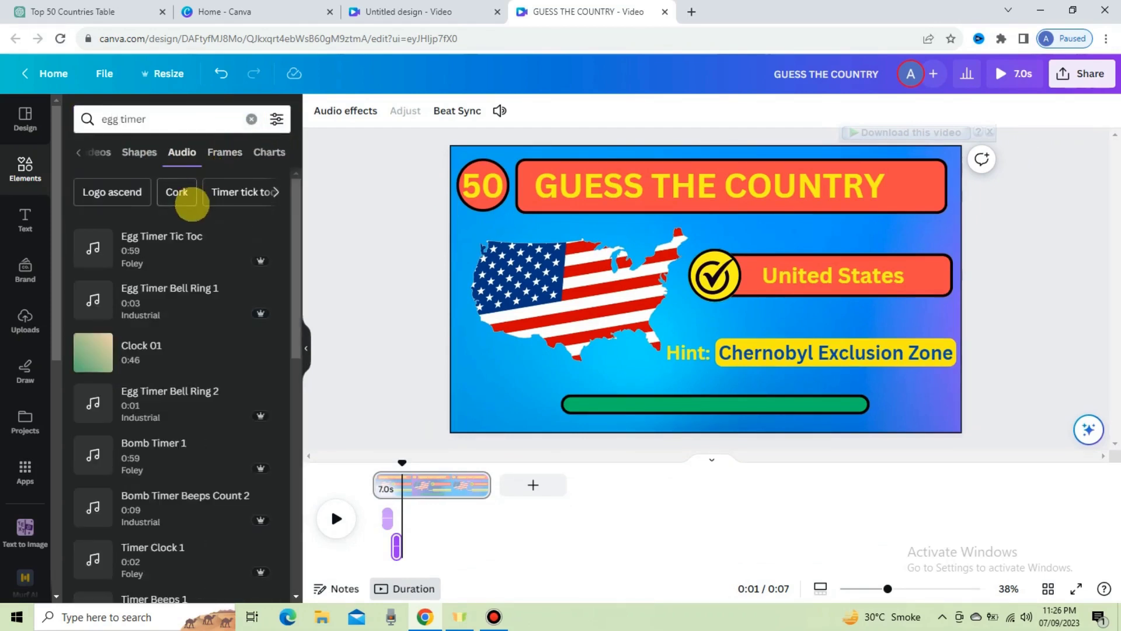
click(129, 250)
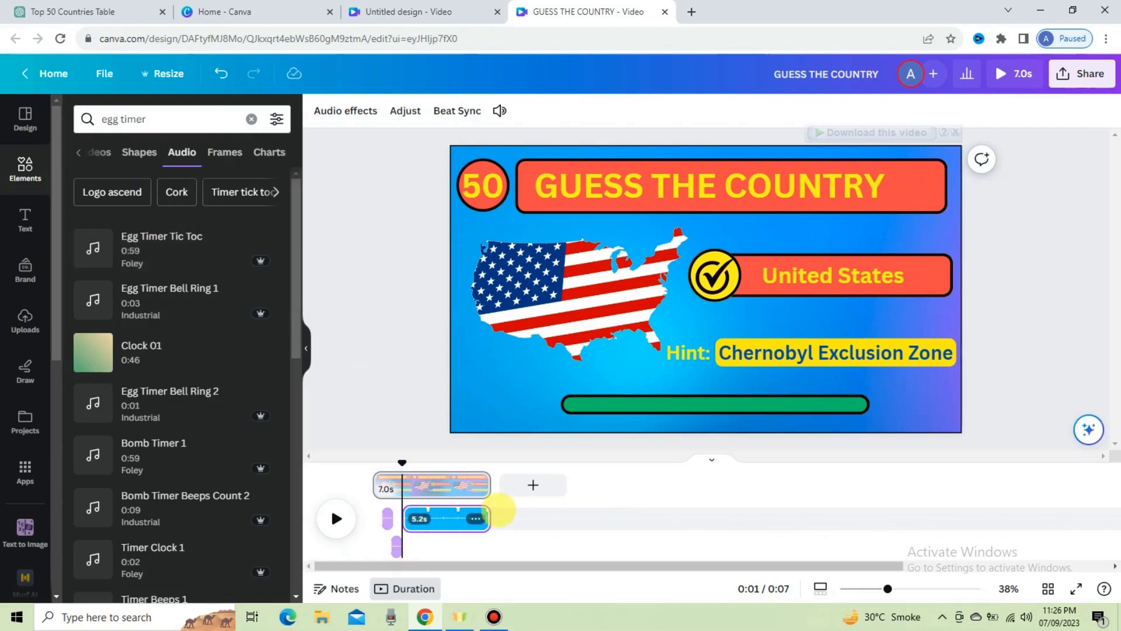
drag(489, 514, 456, 518)
click(458, 462)
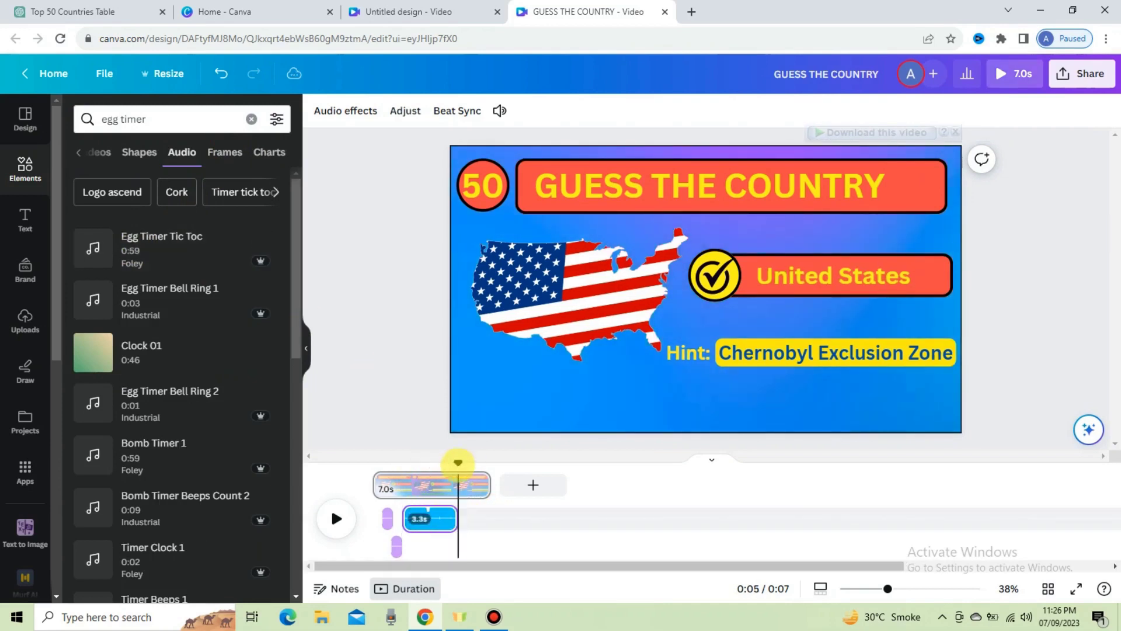
drag(458, 463, 457, 462)
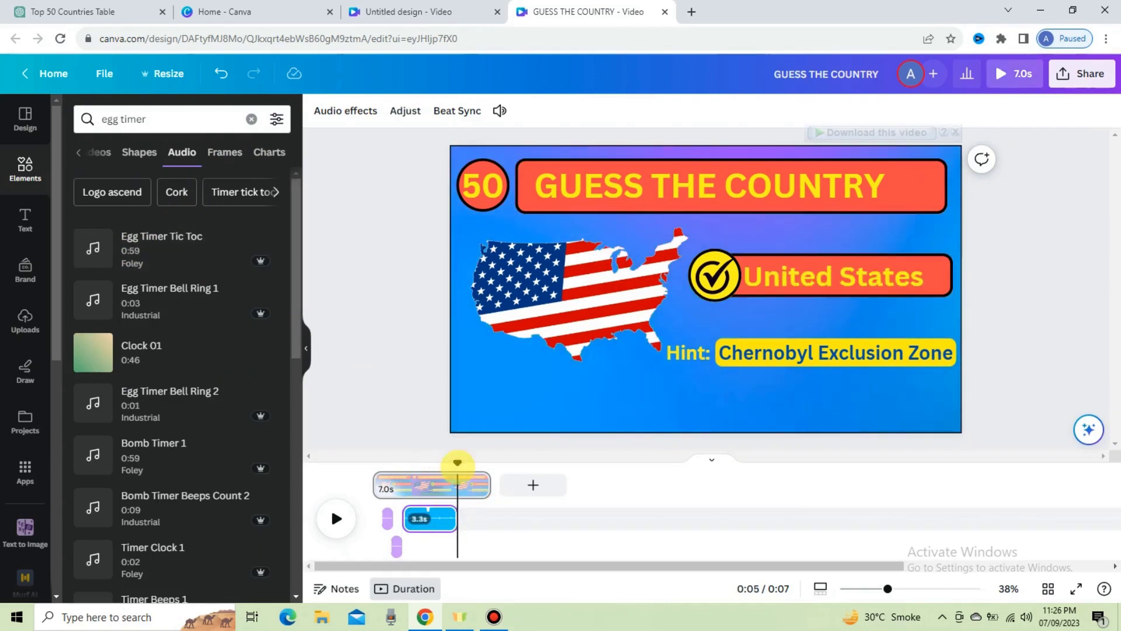
Add the PREL Logo Ascend 8 sound effect, then rewind the preview.
click(251, 119)
click(176, 118)
text(logo)
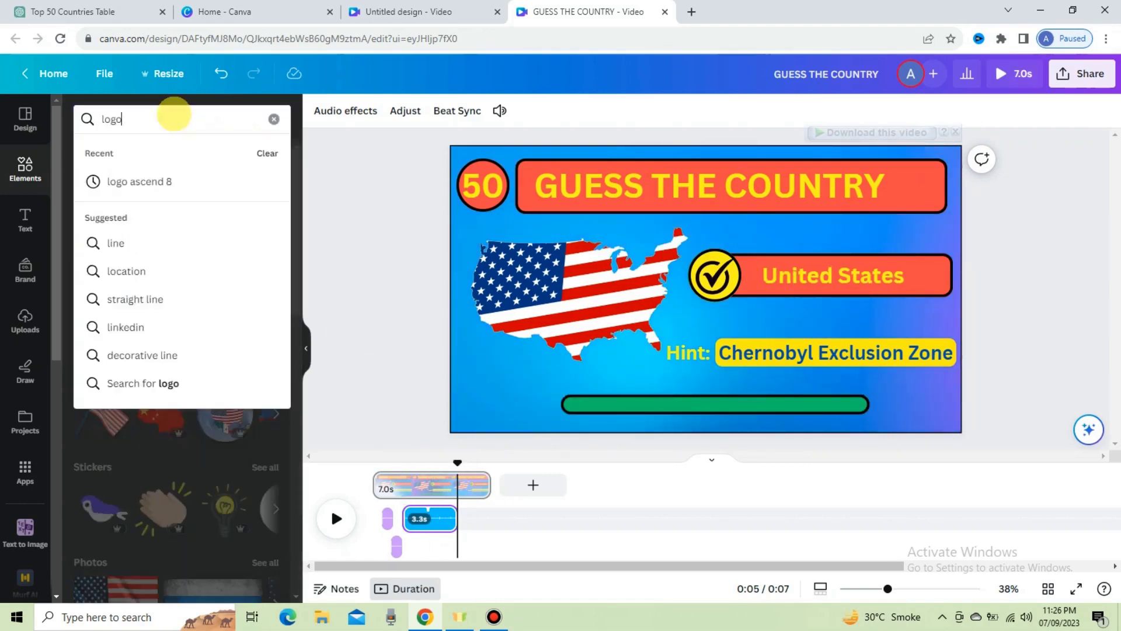
click(140, 181)
click(251, 151)
click(182, 152)
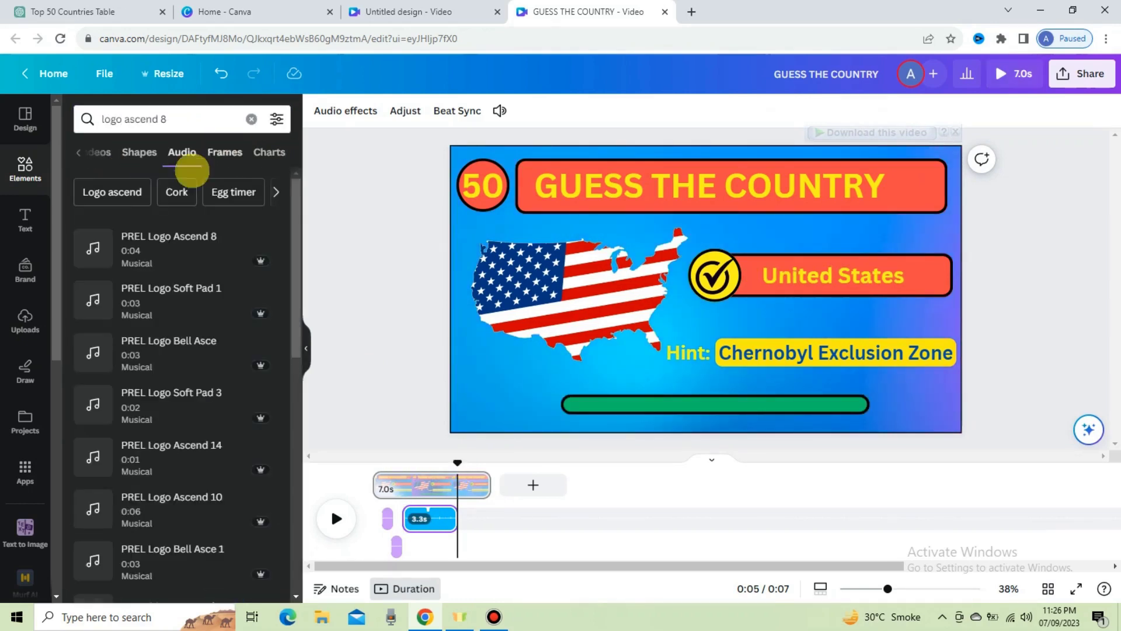
click(148, 238)
drag(458, 463, 355, 498)
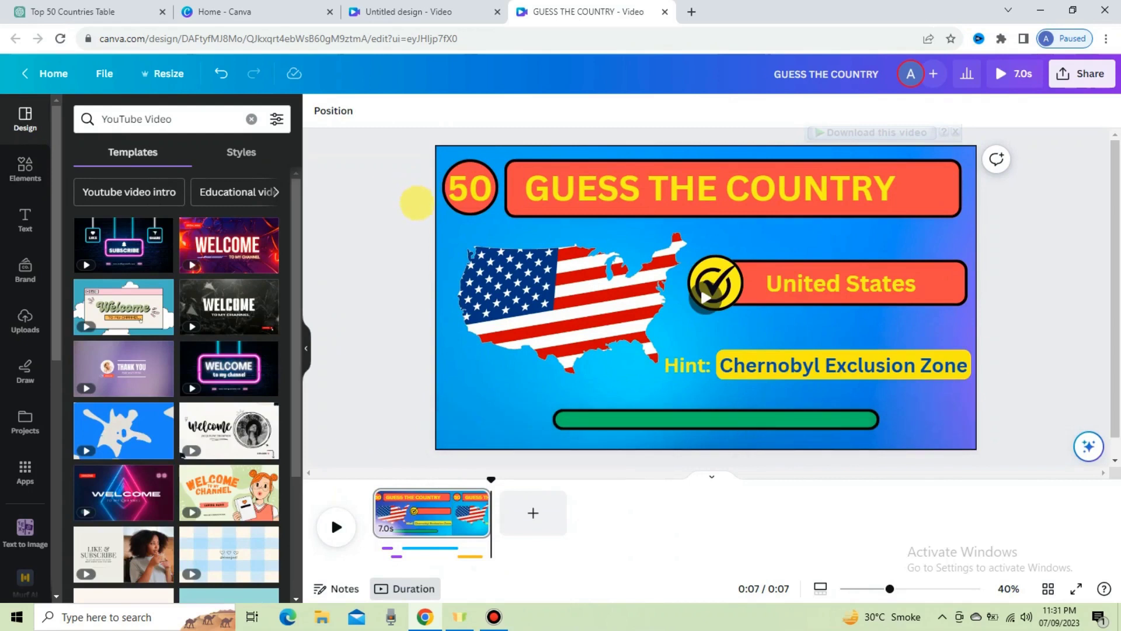
Delete the GUESS THE COUNTRY title, red title bar, 50 circle and United States bar.
mouse_move(450, 337)
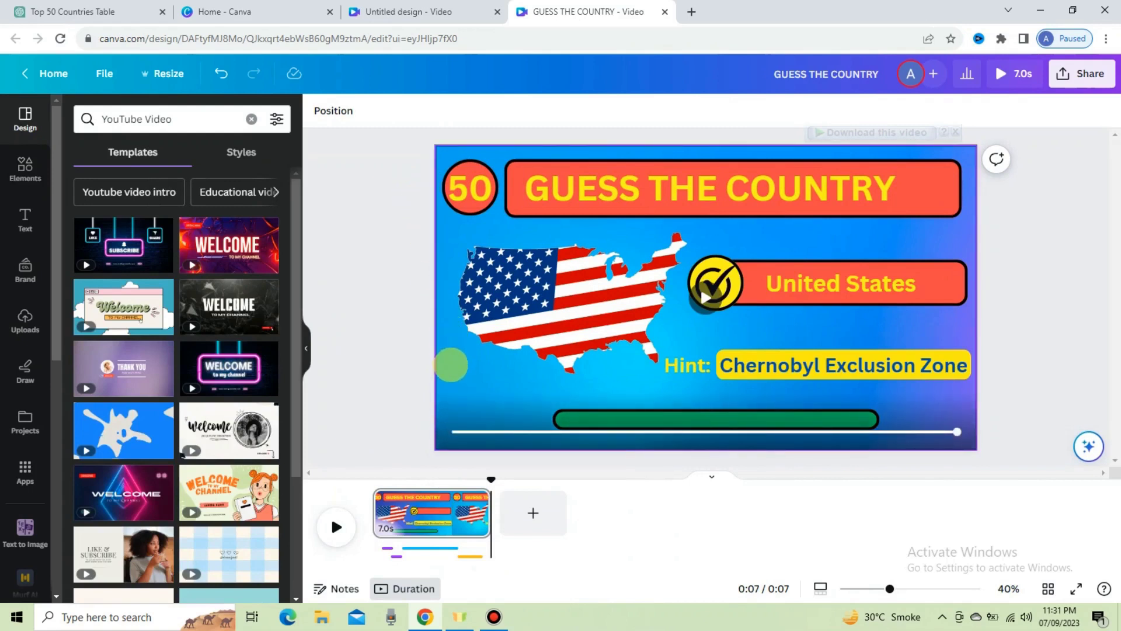
click(623, 189)
key(Delete)
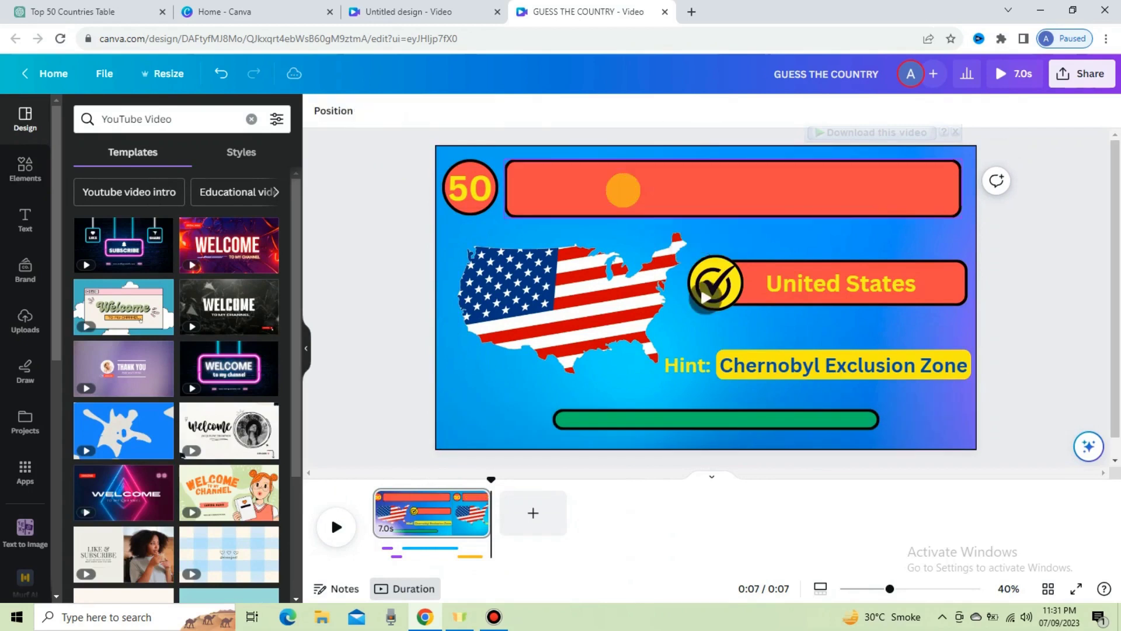
key(Delete)
click(470, 188)
key(Delete)
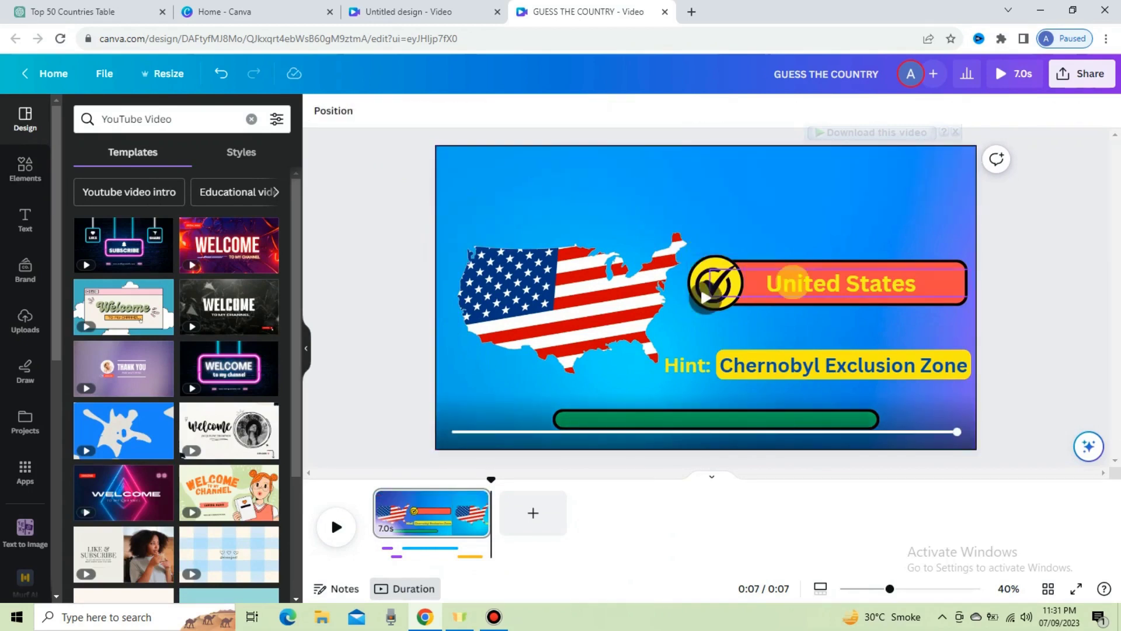
click(745, 288)
key(Delete)
Delete the checkmark, US flag map, hint box, green bar and background image.
click(727, 283)
click(713, 283)
key(Delete)
click(617, 280)
key(Delete)
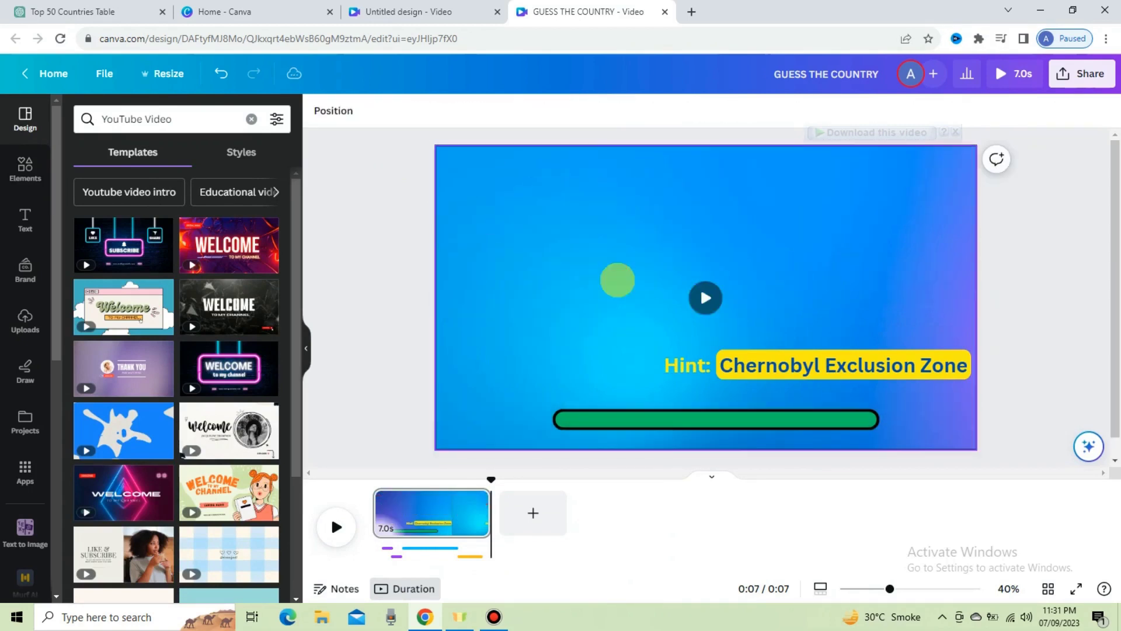
click(779, 362)
key(Delete)
key(ctrl+a)
key(Delete)
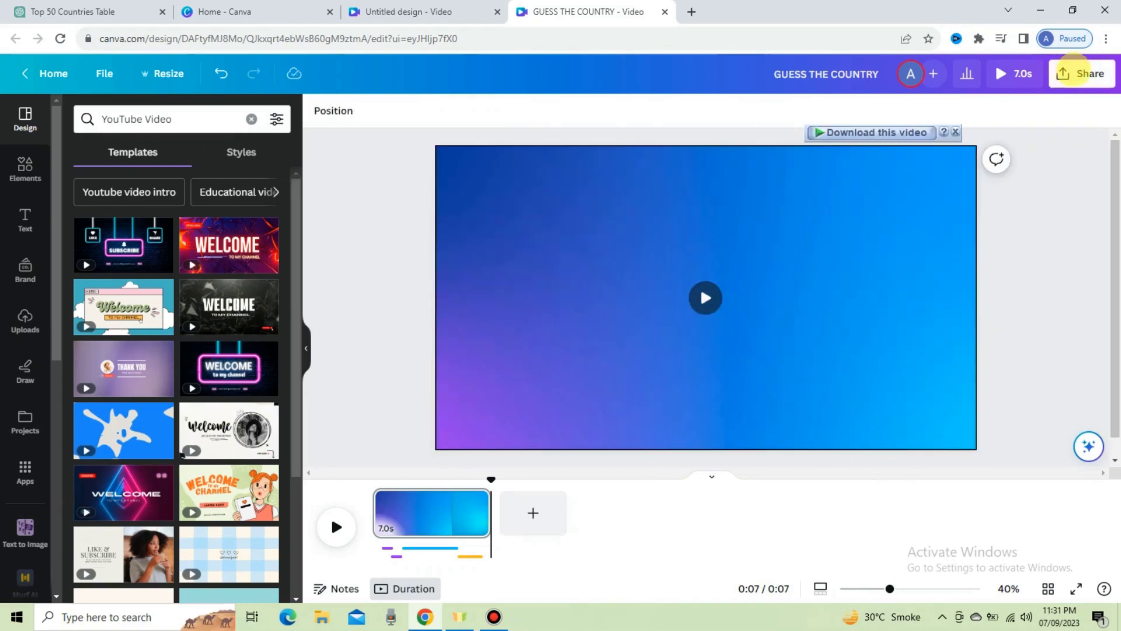
Download the plain gradient page as an MP4 video.
click(1070, 69)
click(885, 426)
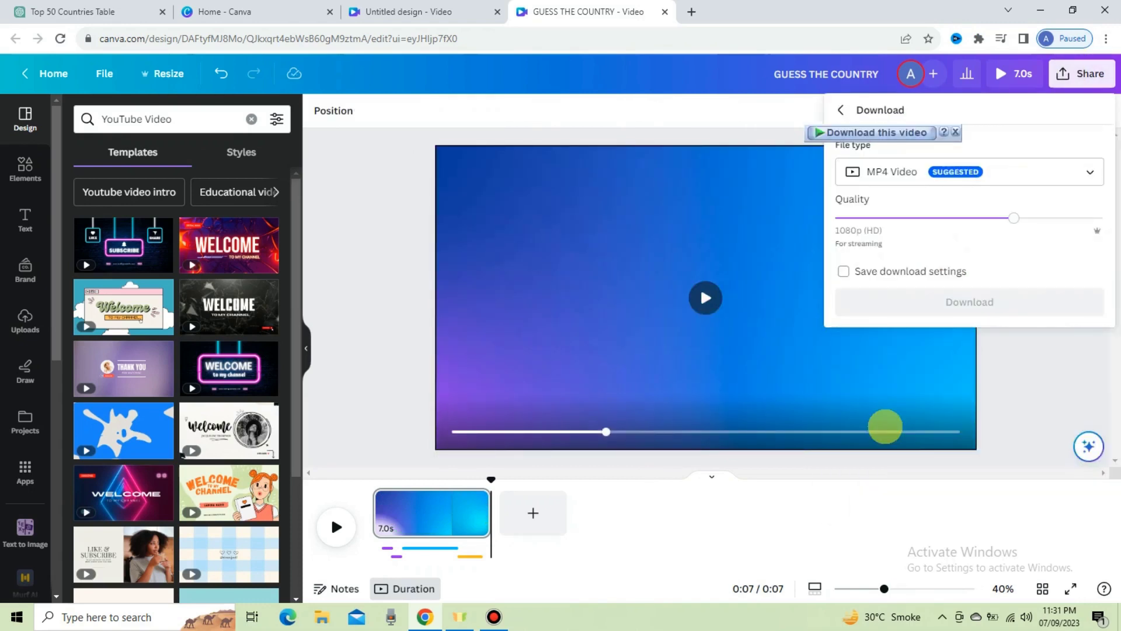
click(971, 314)
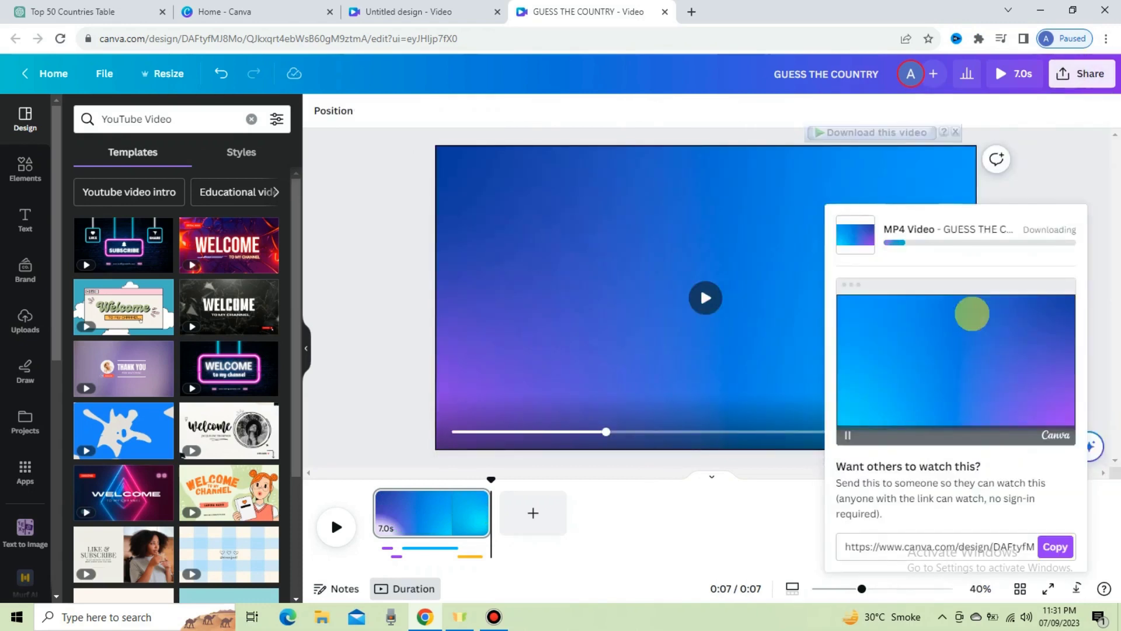
Undo to restore the quiz elements, then upload the downloaded MP4 into Canva.
click(576, 227)
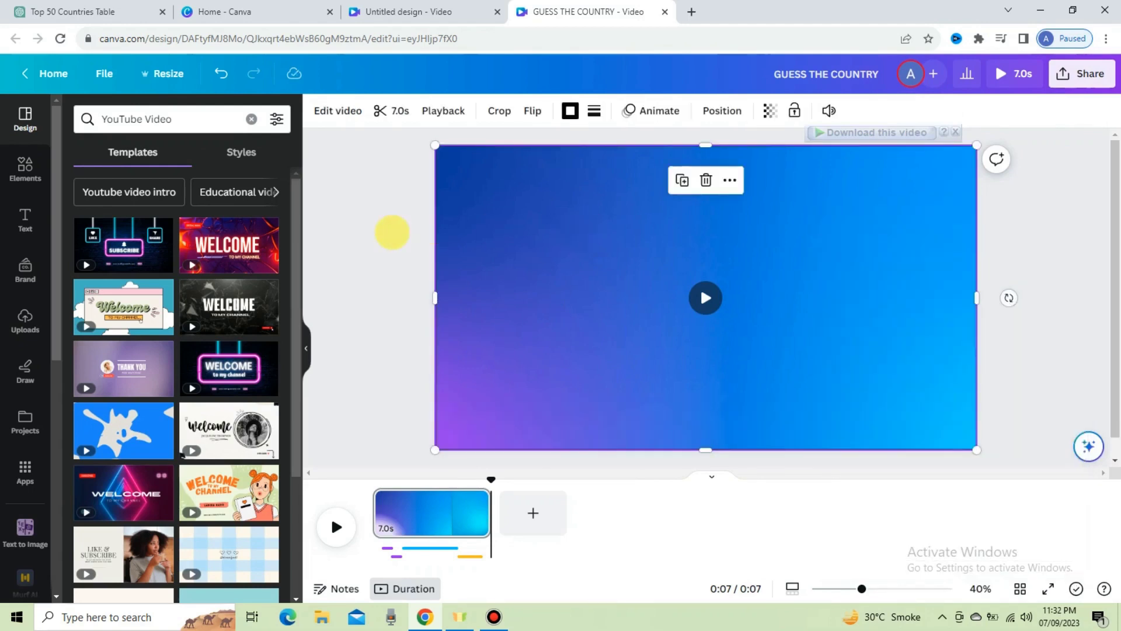
key(ctrl+z)
key(ctrl+z)
key(ctrl+z)
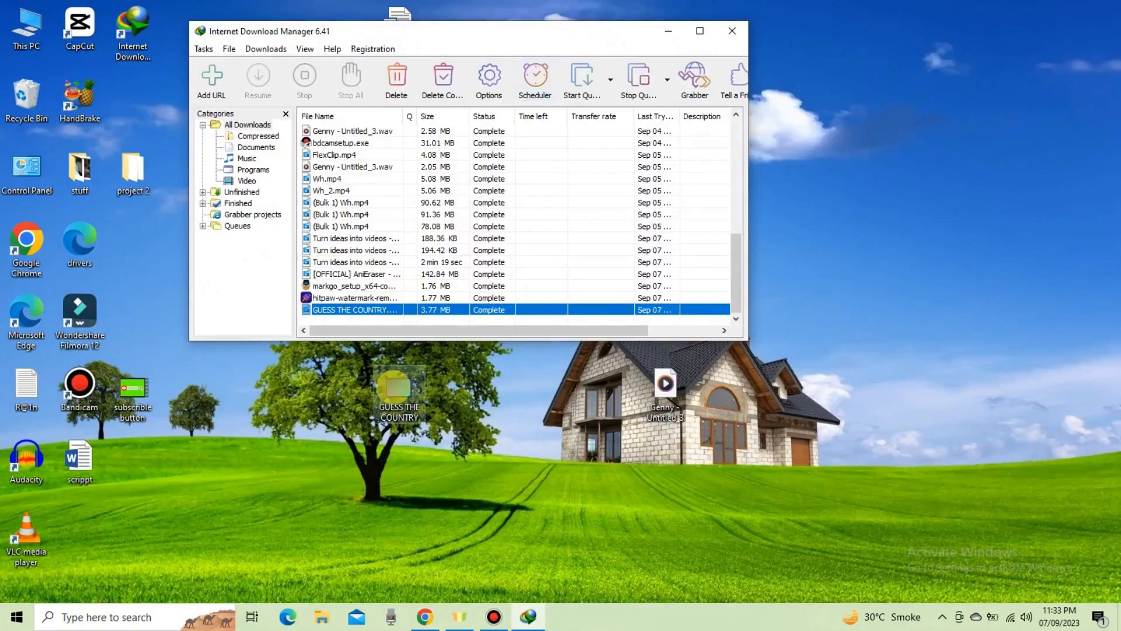
drag(394, 387, 193, 274)
Delete the auto-added video and the audio track, then place the 7.0s uploaded gradient clip on the page.
right_click(446, 395)
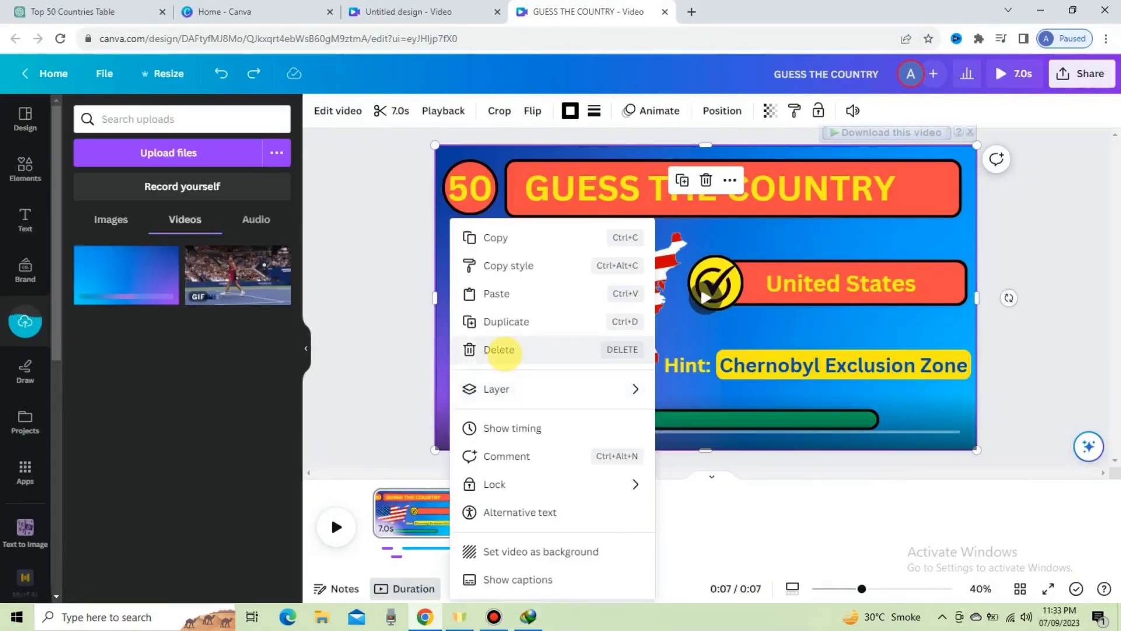
click(499, 350)
click(435, 549)
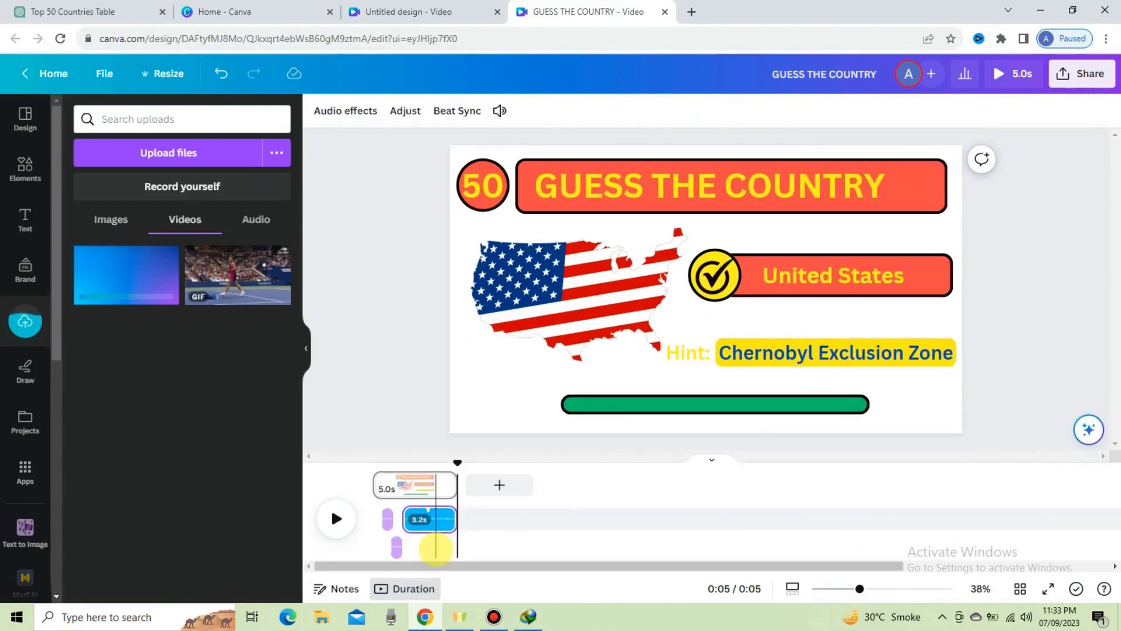
drag(438, 543, 396, 544)
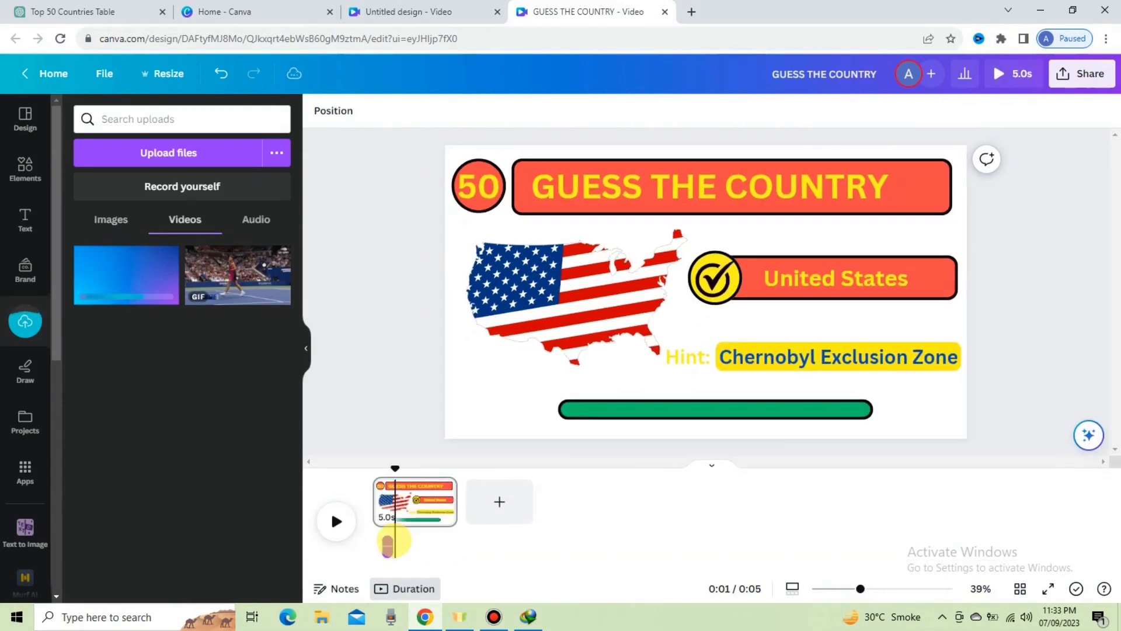
click(388, 544)
key(Delete)
drag(161, 300, 416, 308)
Stretch the gradient video to fill the page and send it to the back.
drag(963, 306, 997, 308)
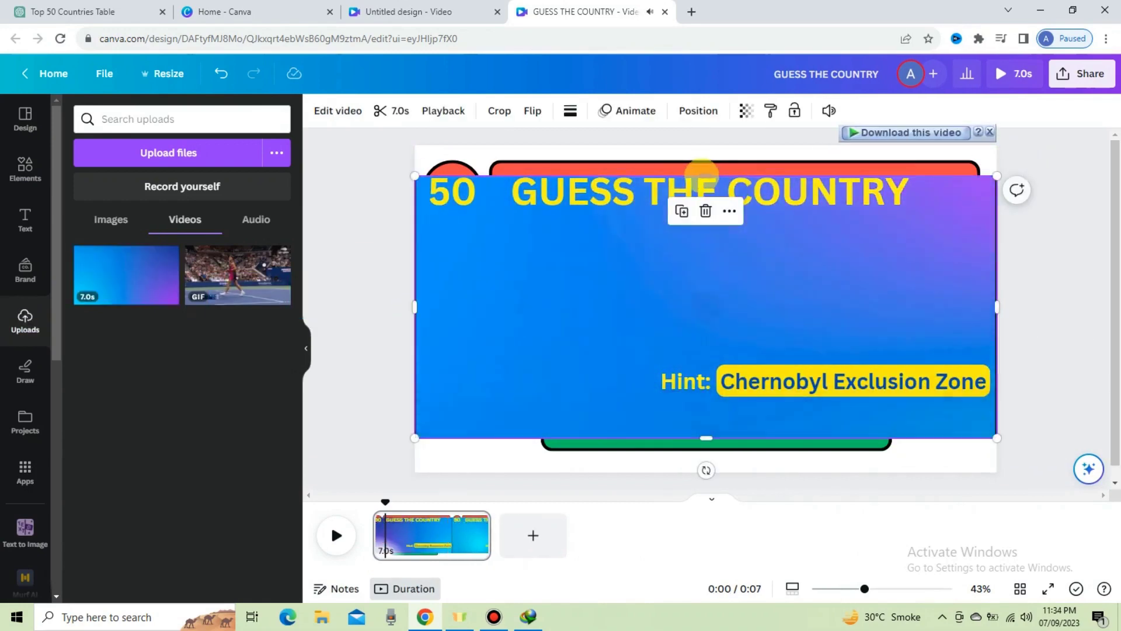
drag(703, 177, 704, 148)
drag(706, 438, 707, 472)
right_click(566, 324)
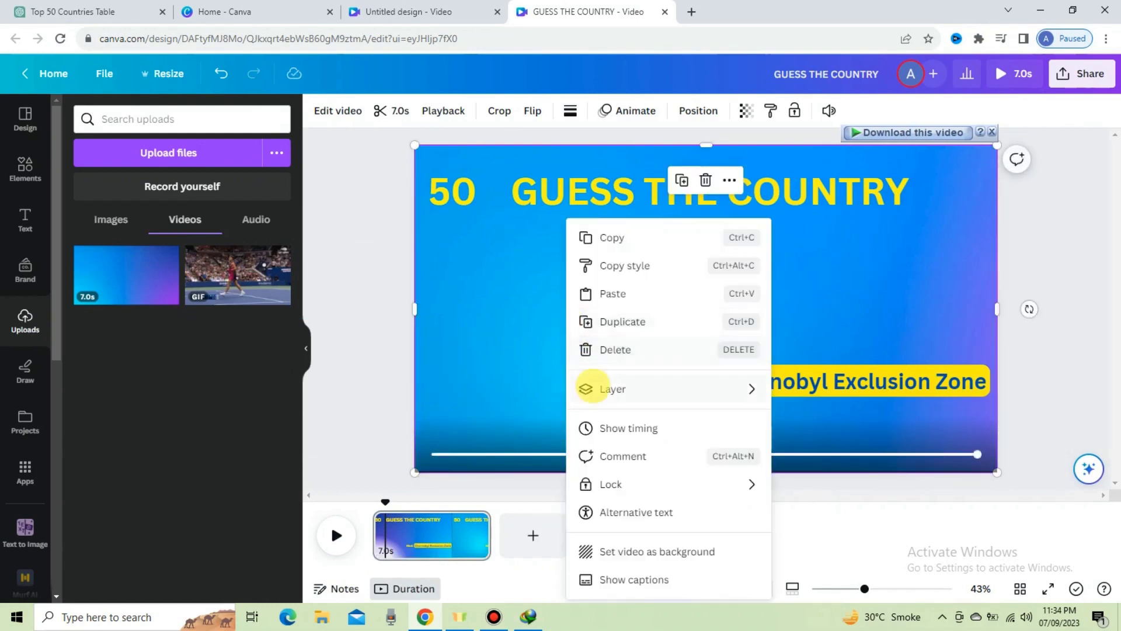
mouse_move(597, 390)
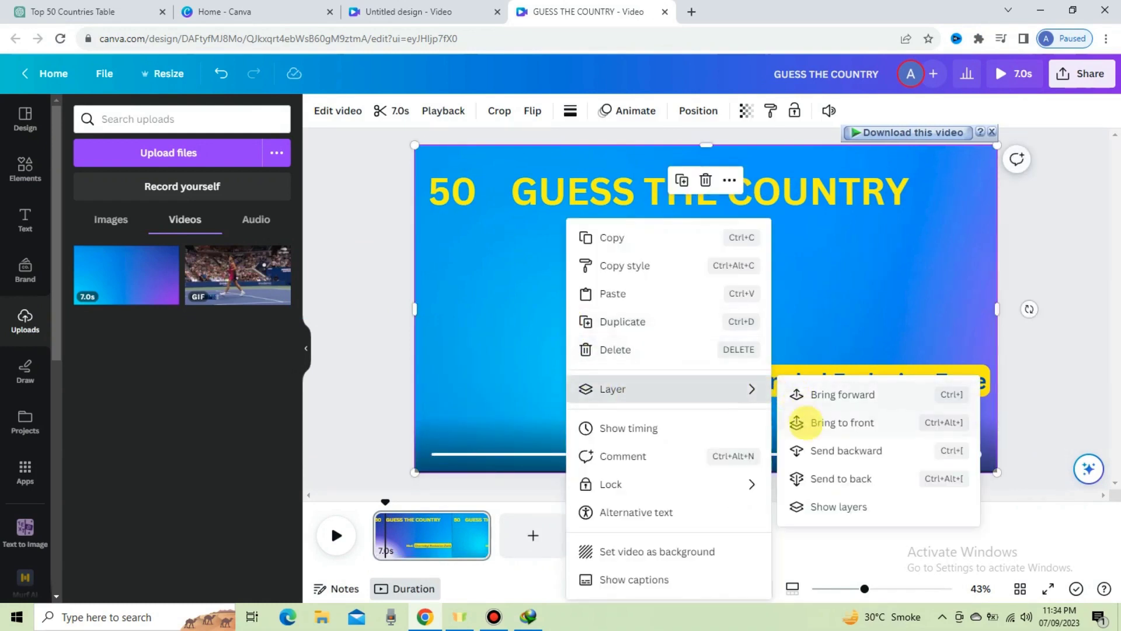
click(813, 478)
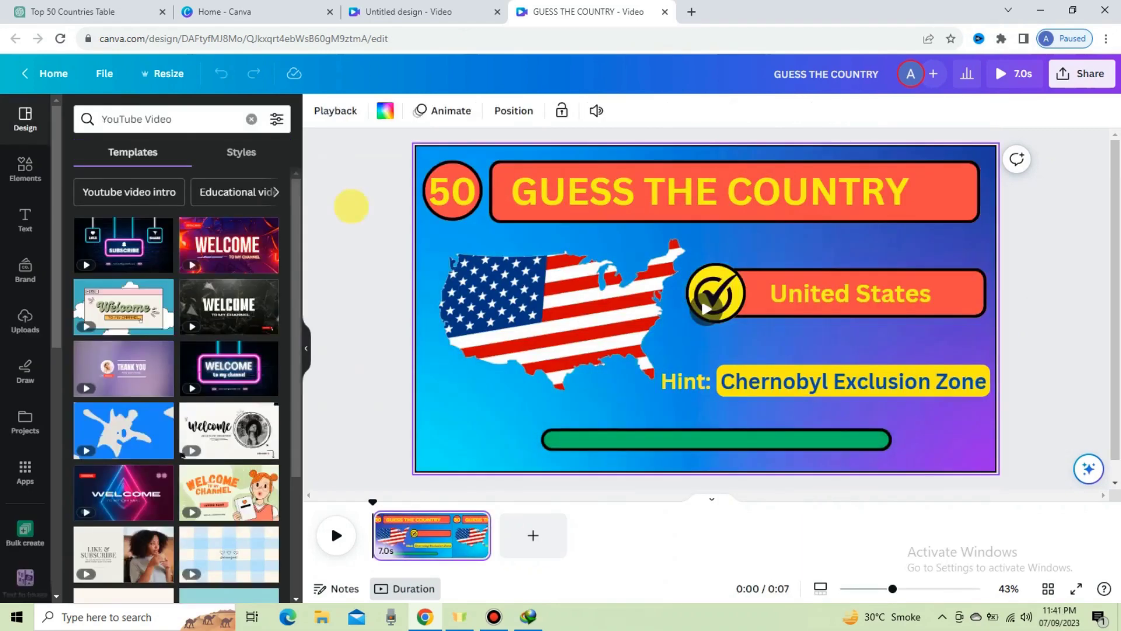
Open the Bulk create app and choose Enter data manually.
click(25, 466)
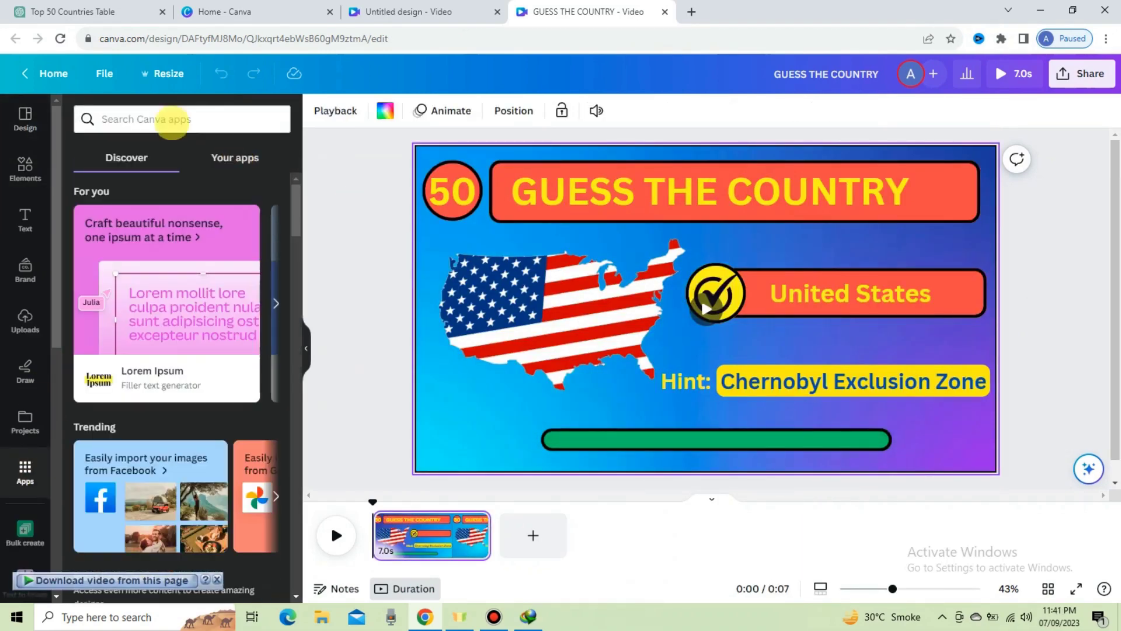
text(bulk)
key(Return)
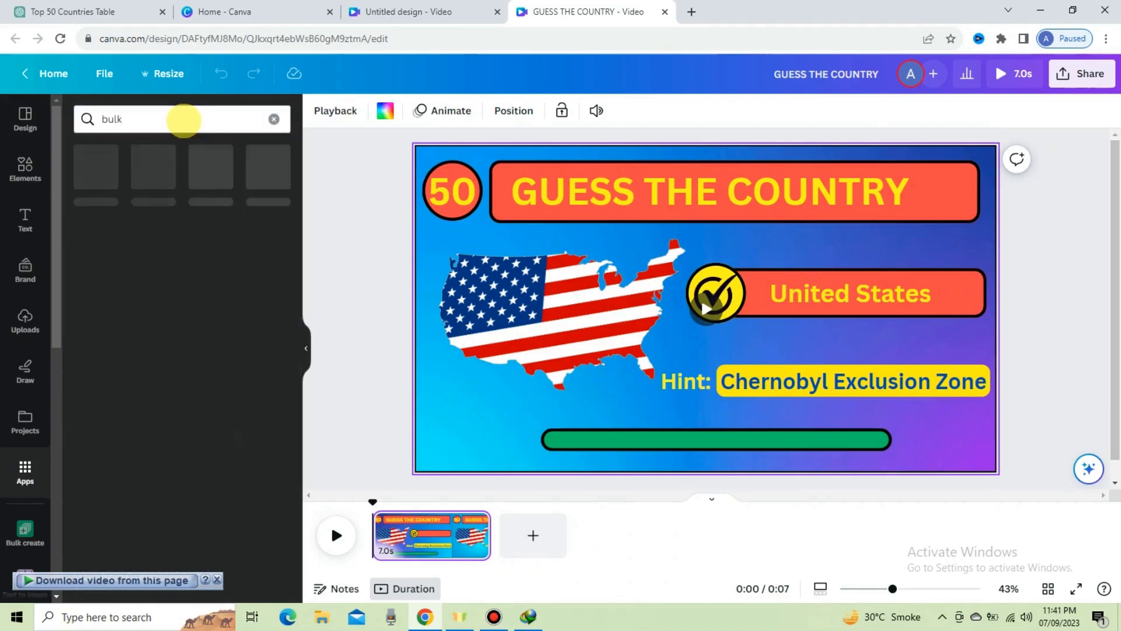
click(100, 157)
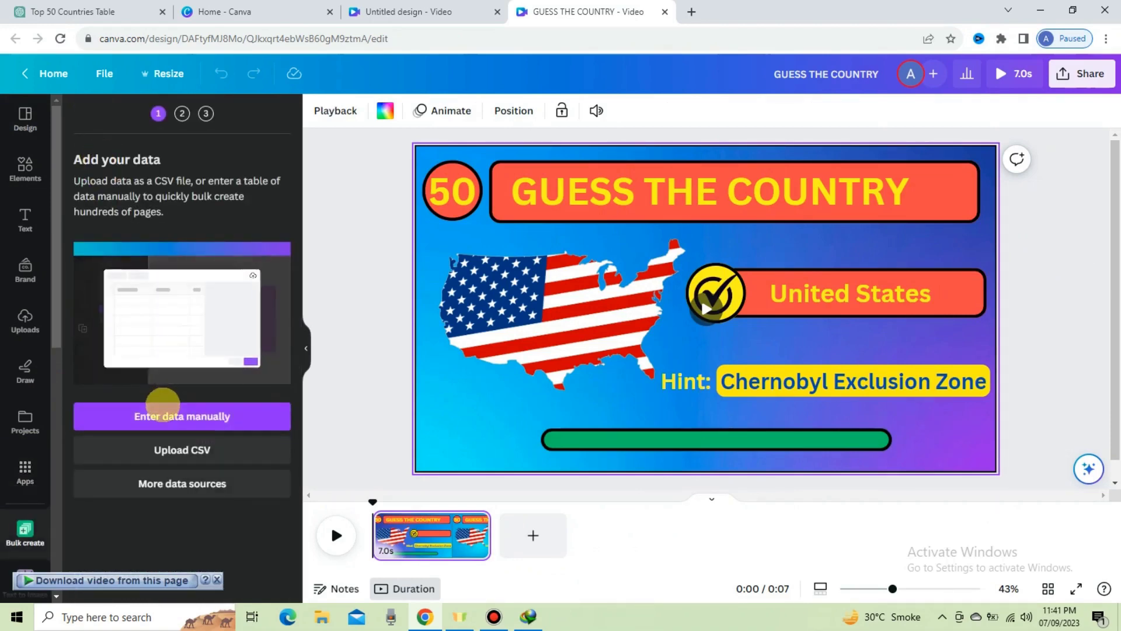
click(165, 415)
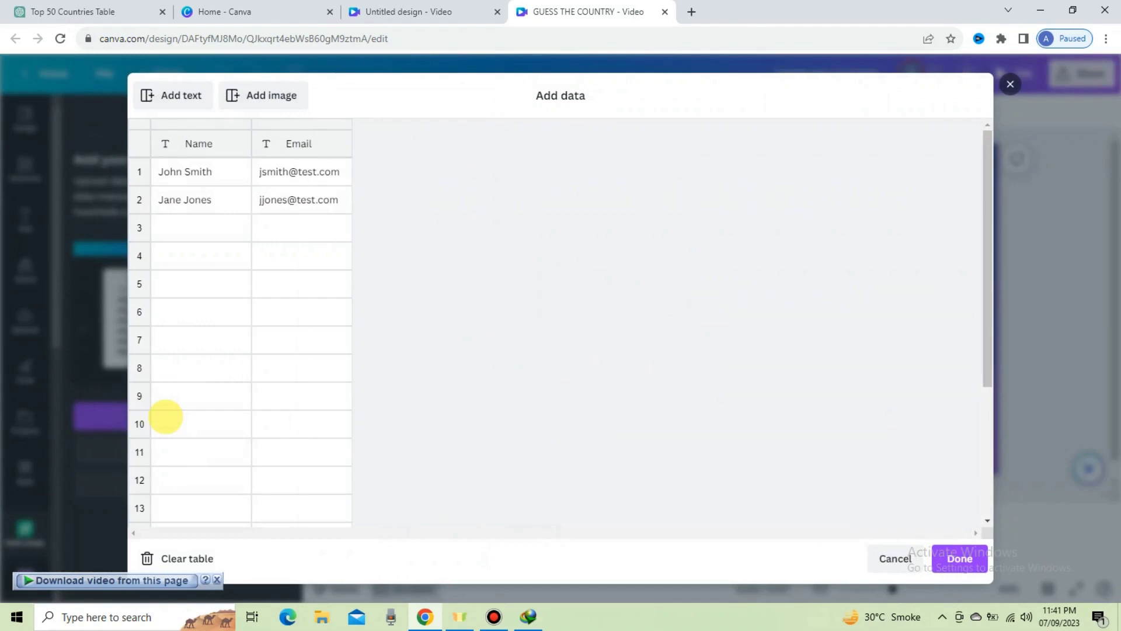
Copy the country table from ChatGPT and return to Canva's data dialog.
click(103, 11)
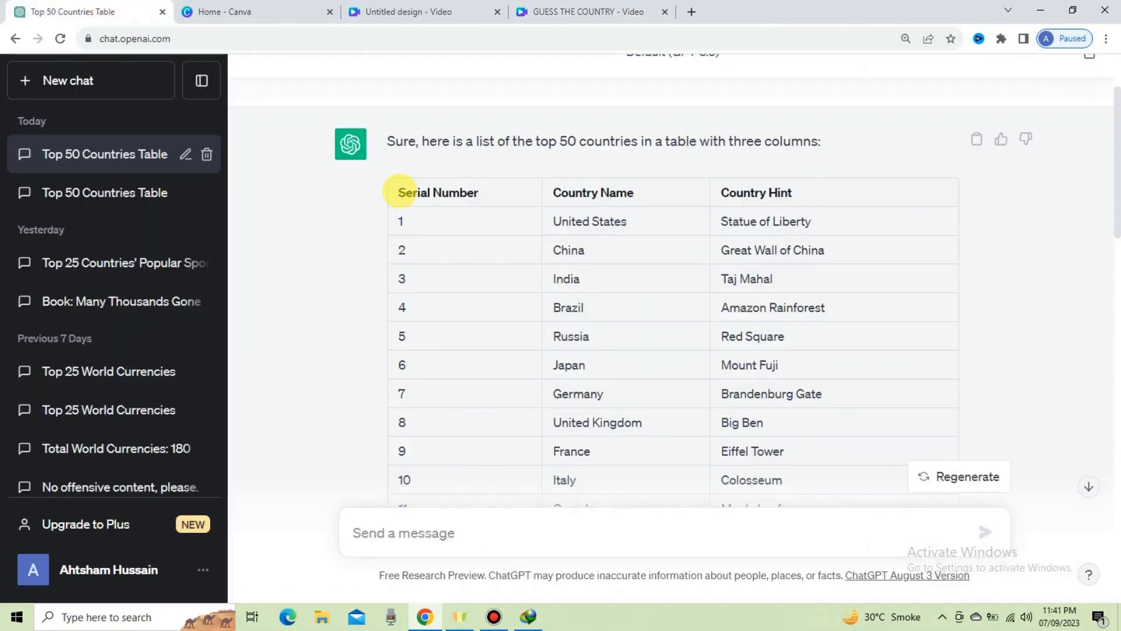
drag(400, 191, 771, 453)
right_click(742, 397)
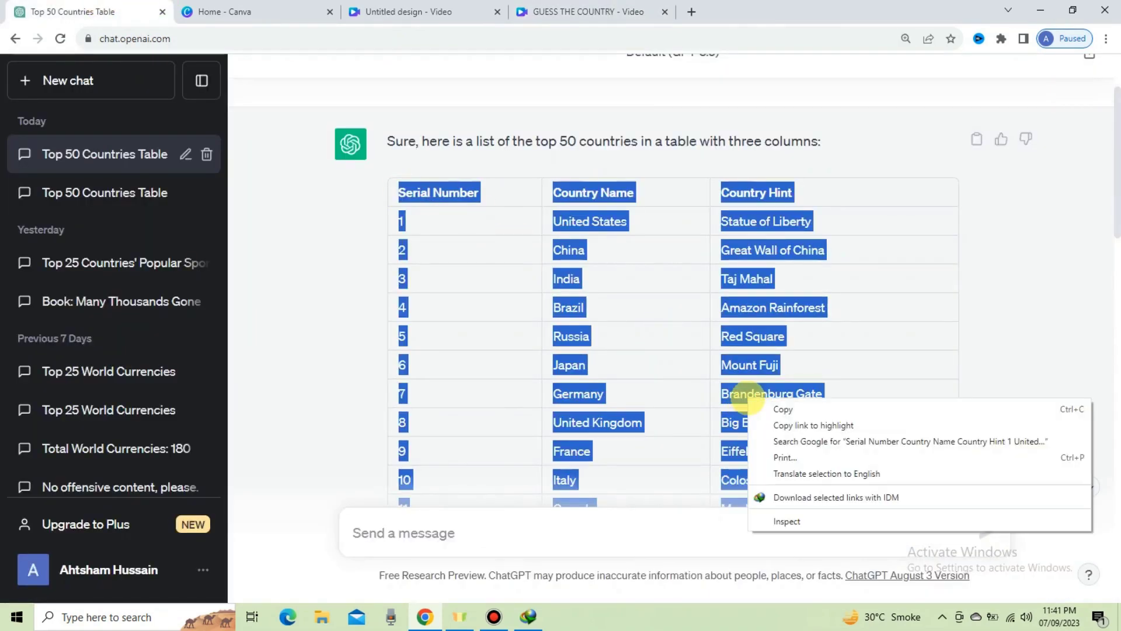
click(759, 409)
click(584, 11)
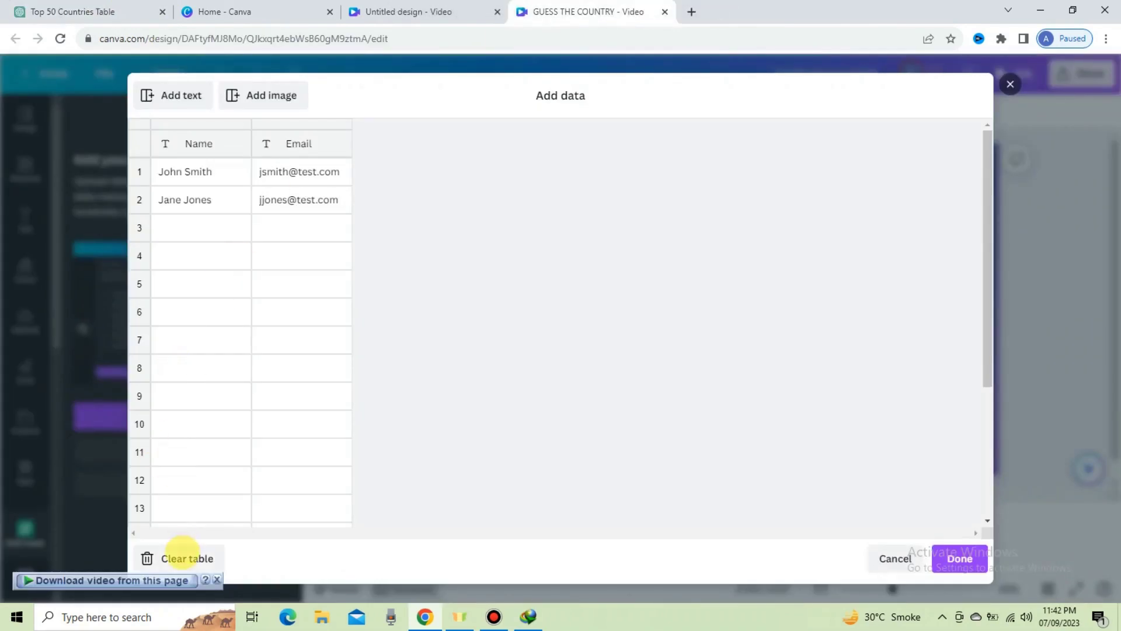
Clear the sample data, paste the 50-country table, delete stray row 51, and confirm.
click(186, 557)
right_click(201, 143)
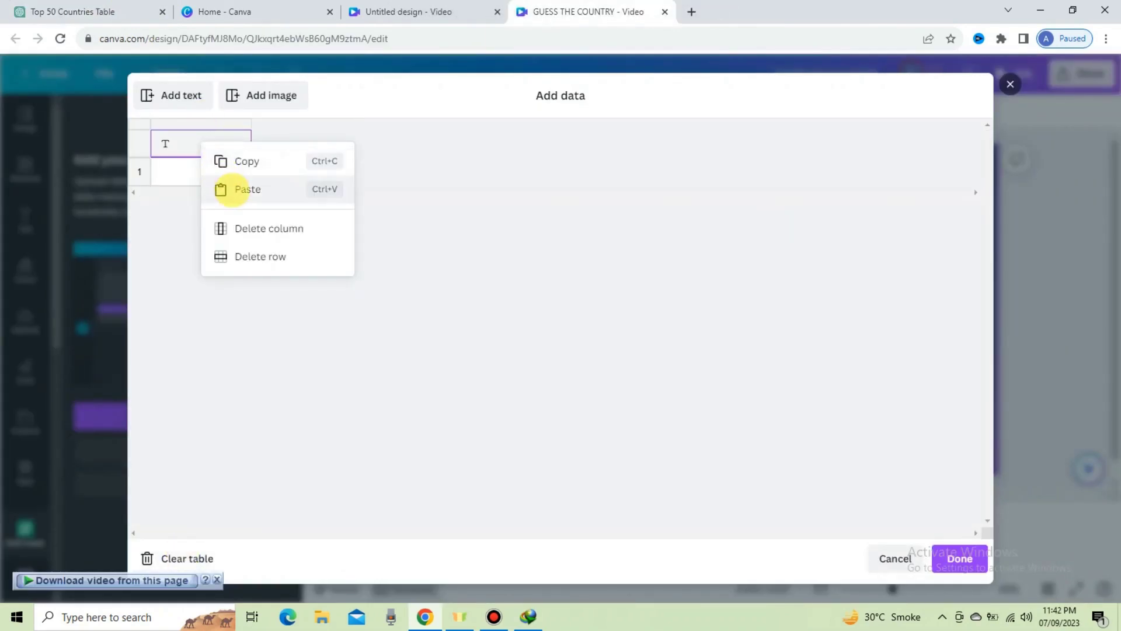
click(233, 189)
drag(987, 157, 990, 428)
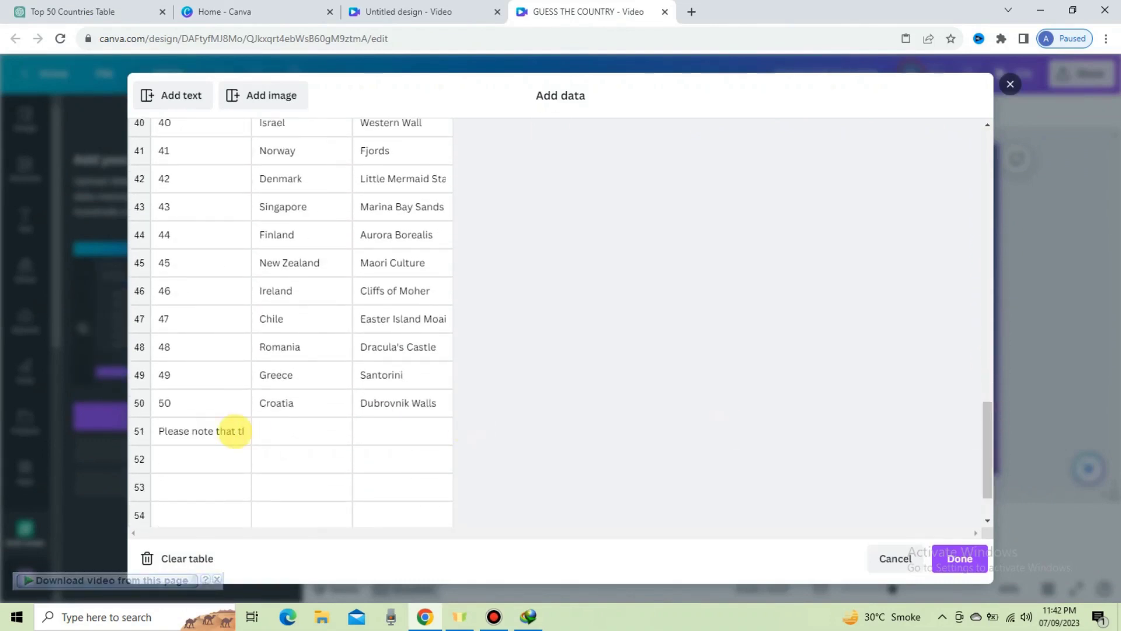
right_click(234, 431)
click(275, 543)
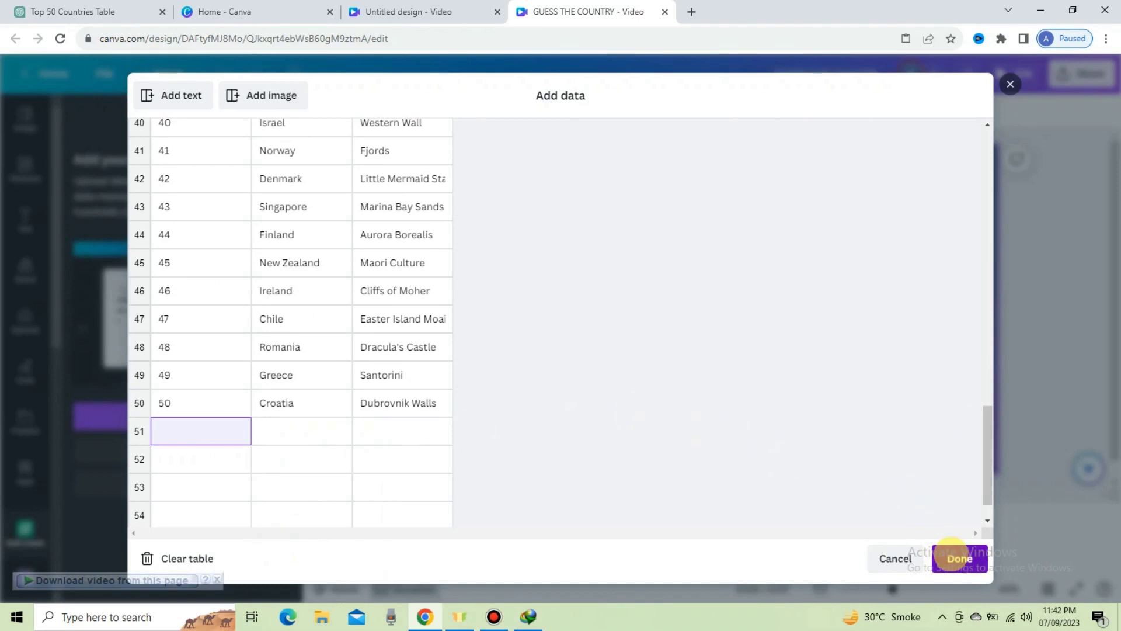
click(959, 558)
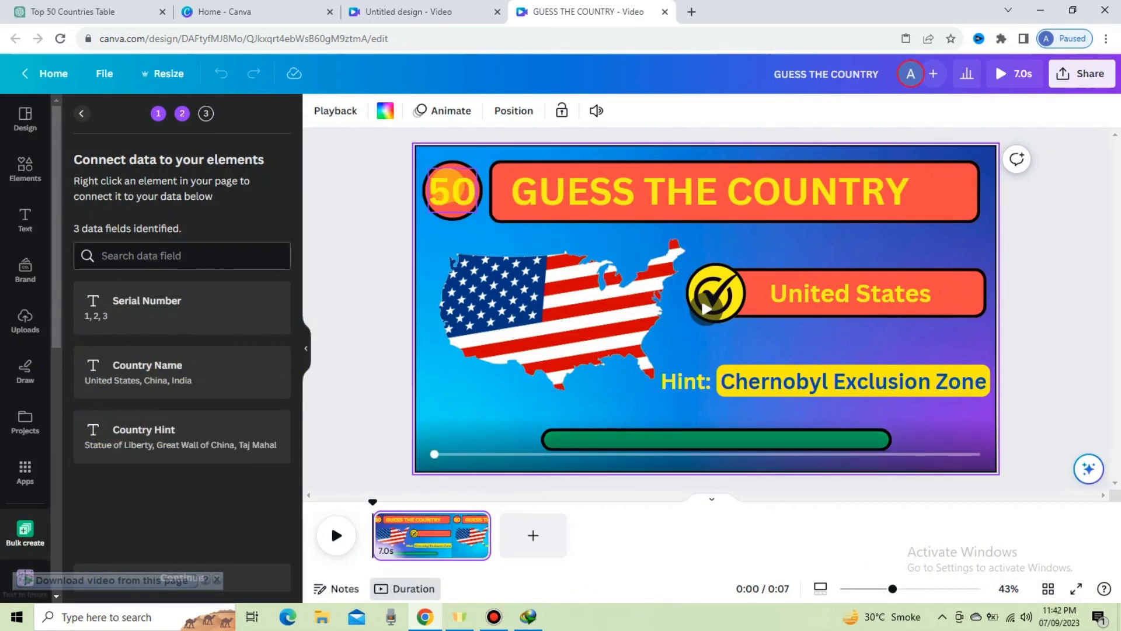
Connect the '50' number to Serial Number and 'United States' to Country Name.
click(448, 188)
right_click(448, 187)
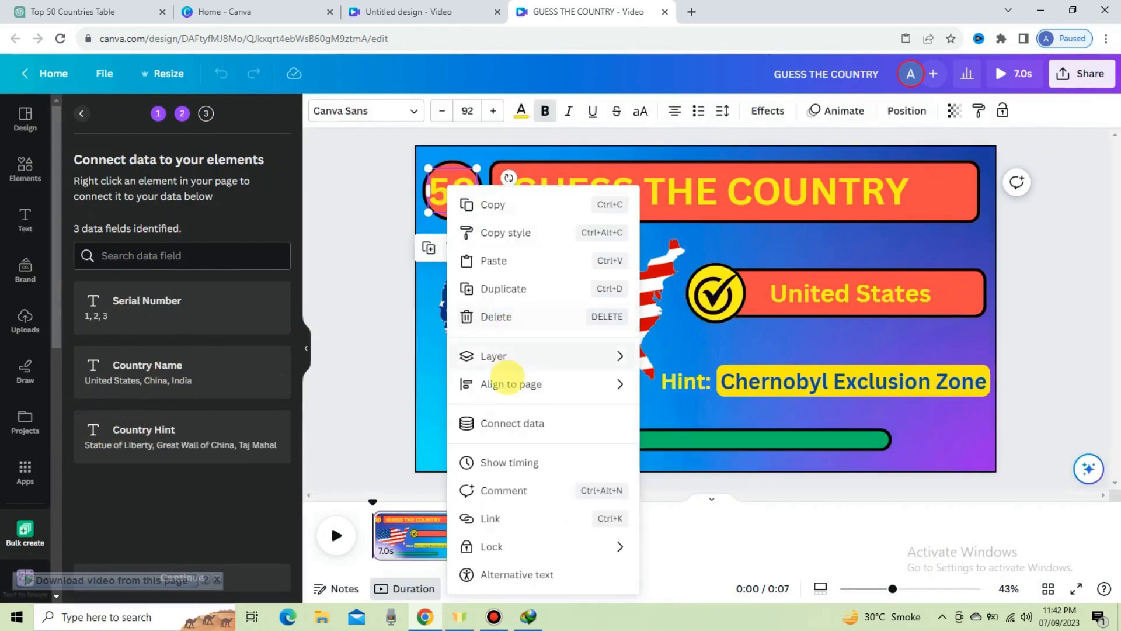
click(490, 423)
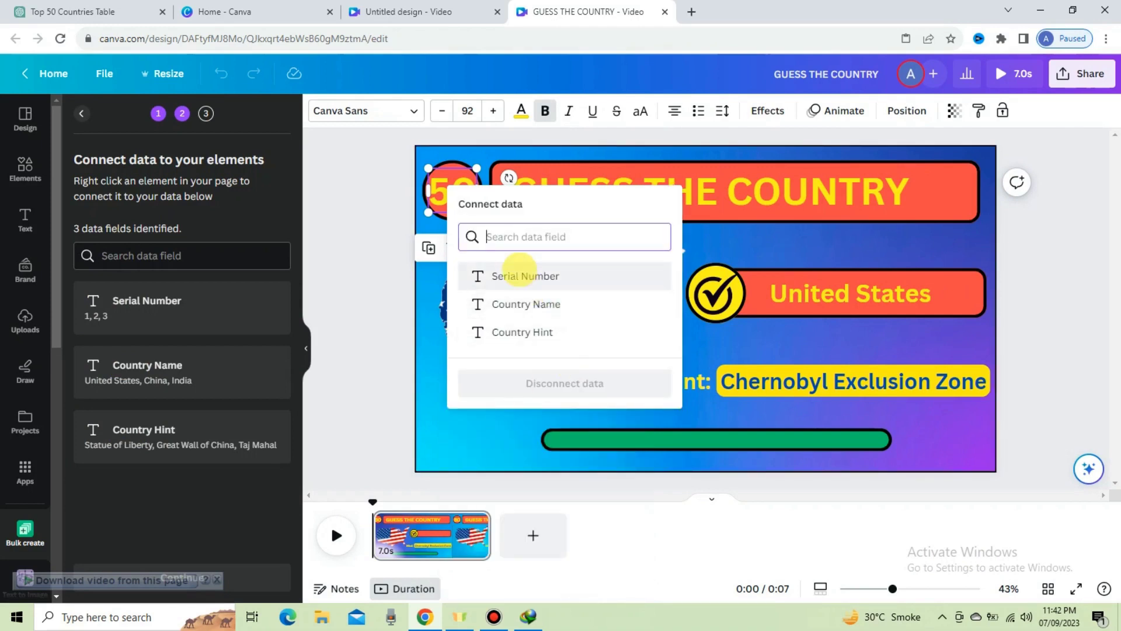
click(517, 274)
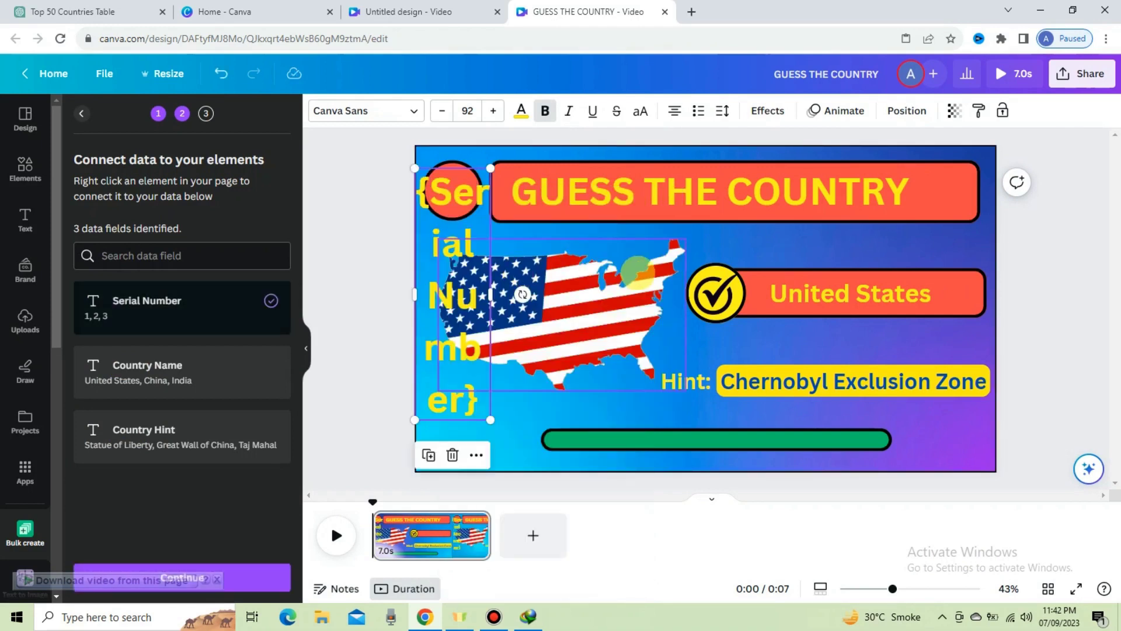
click(826, 288)
right_click(826, 290)
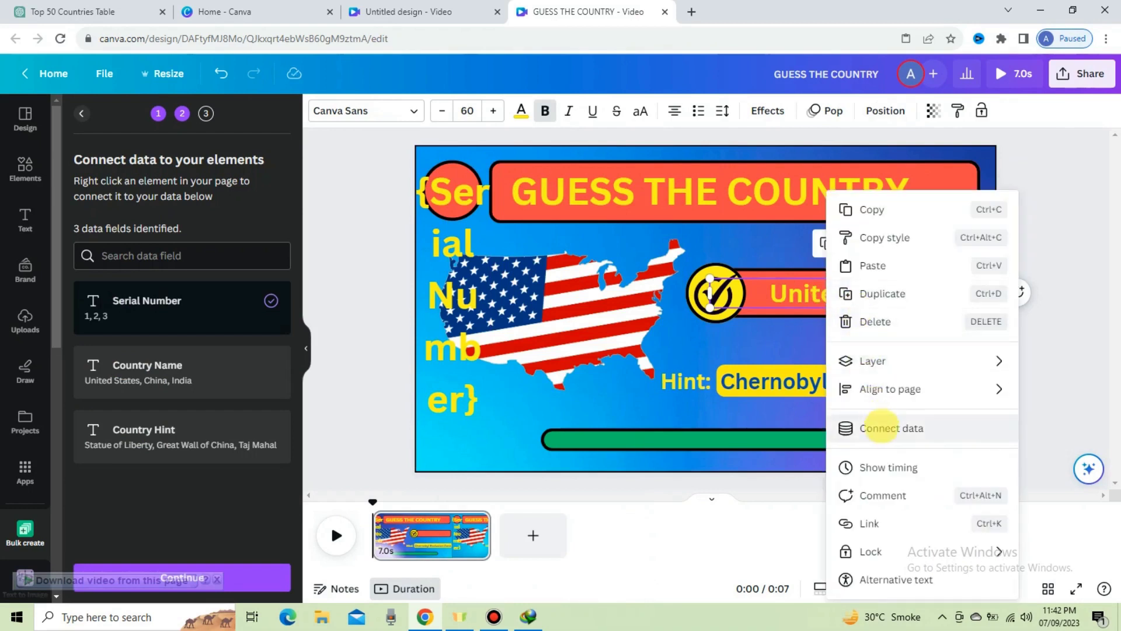
click(864, 428)
click(907, 408)
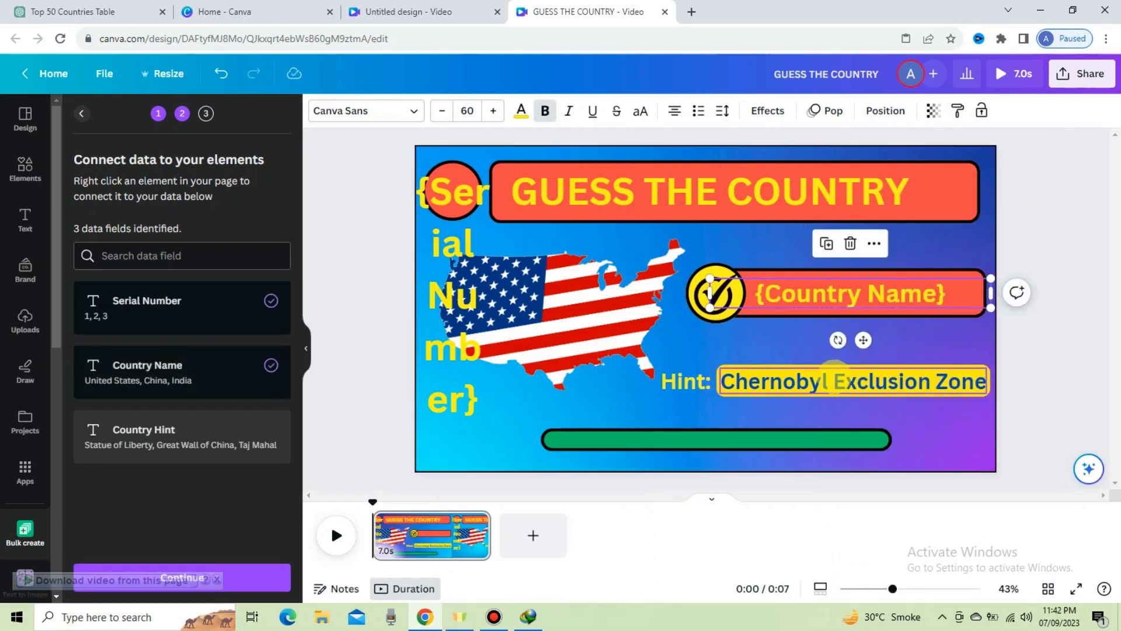
Connect the Chernobyl hint text to Country Hint, then generate the 50 pages.
right_click(834, 383)
click(876, 429)
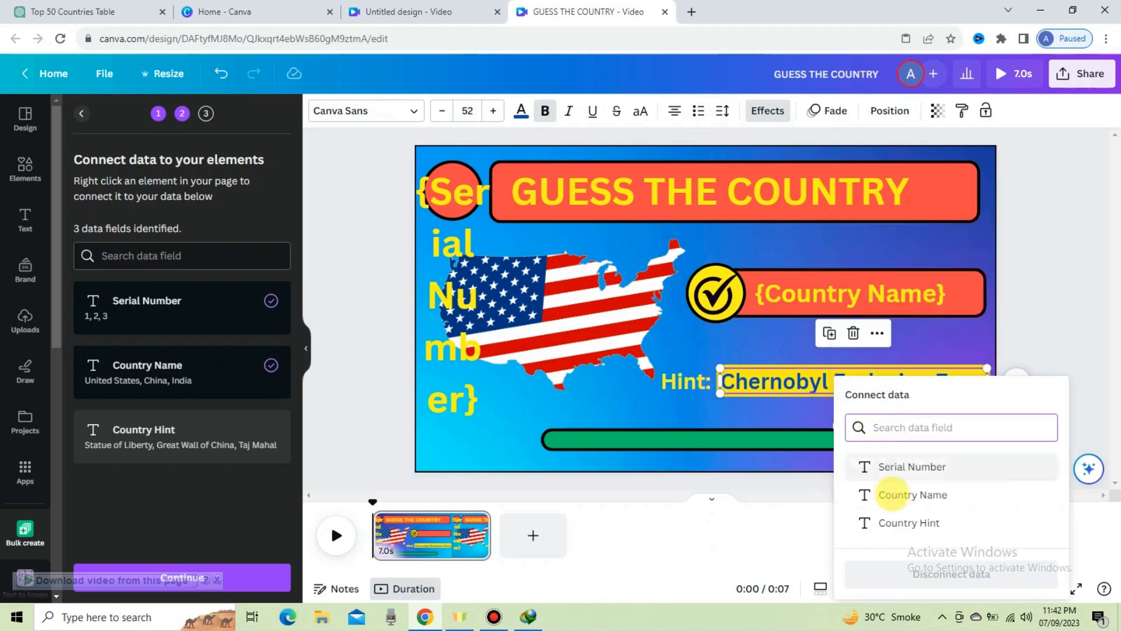
click(892, 520)
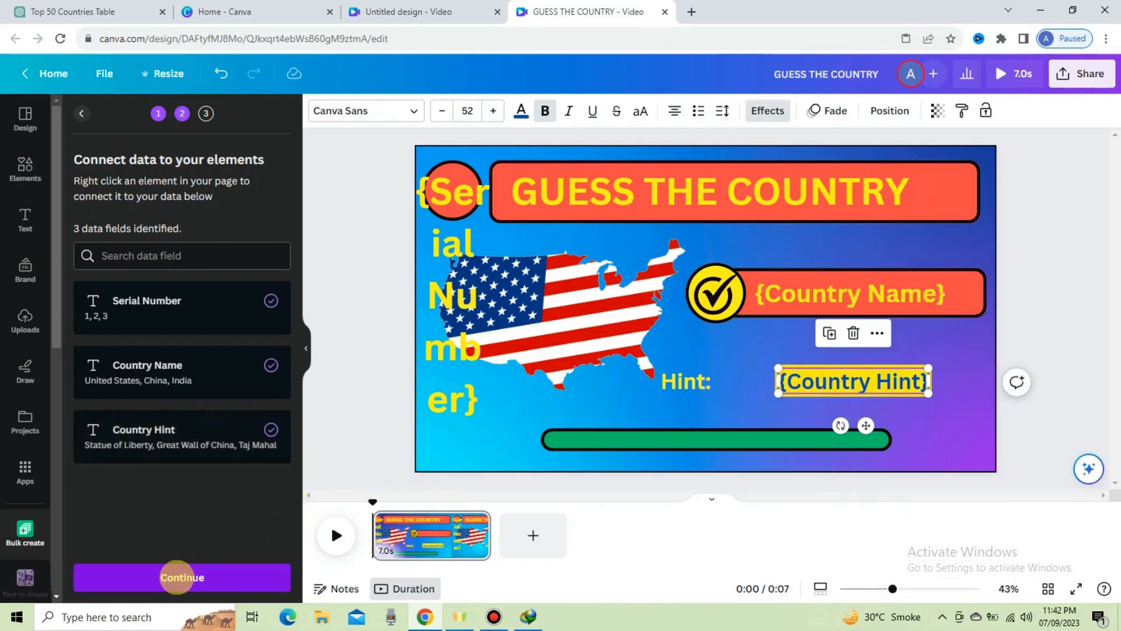
click(176, 577)
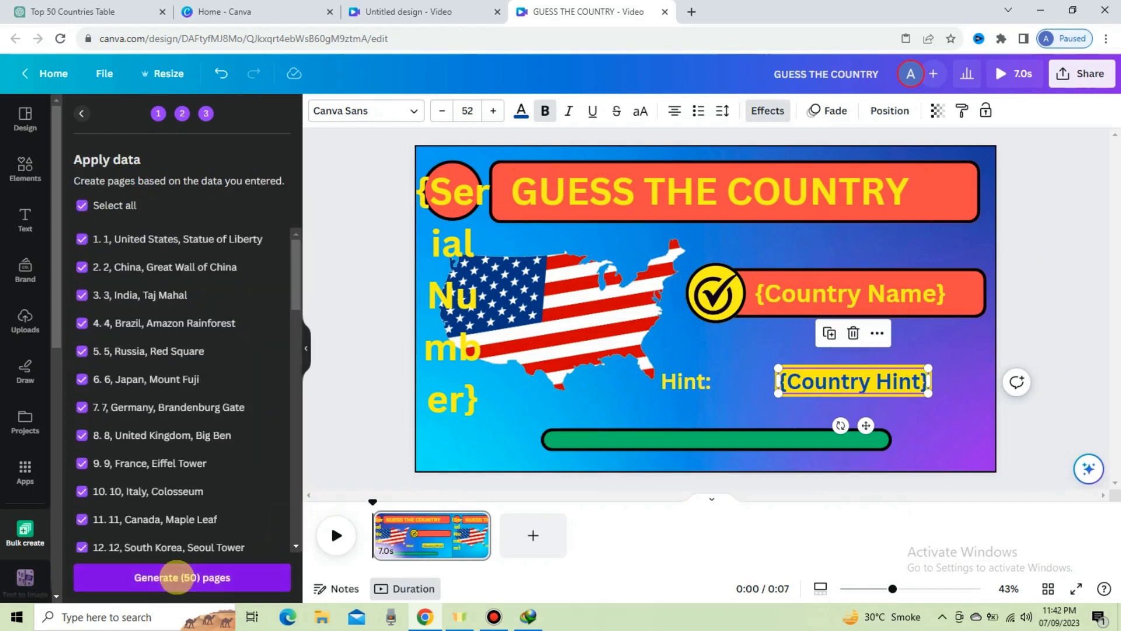
click(176, 577)
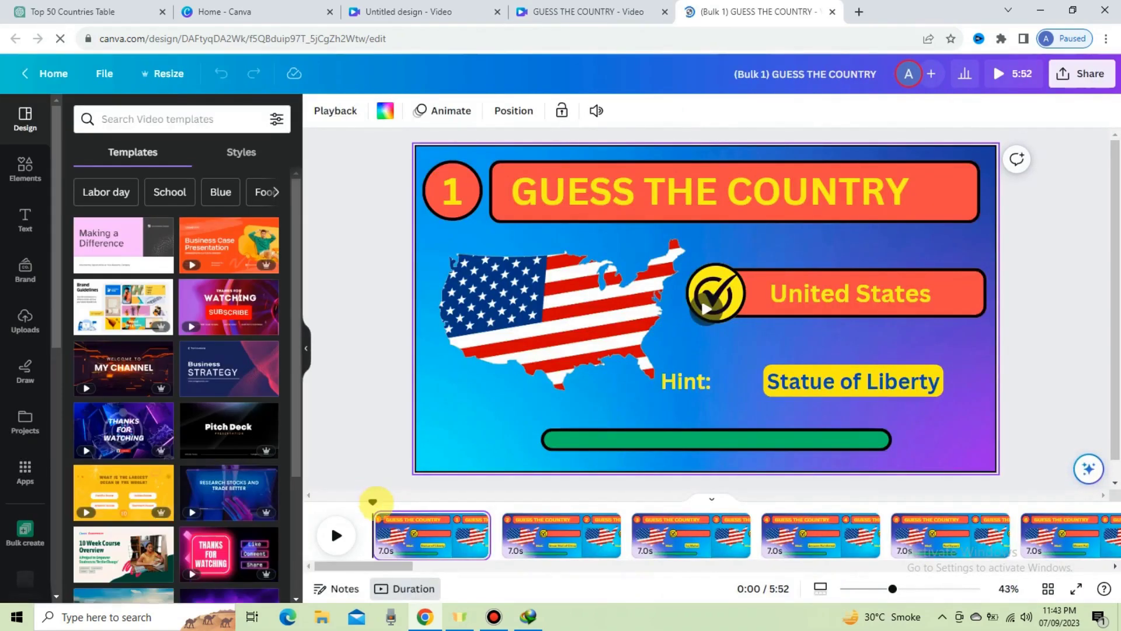
Go to page 2 (China) and delete the leftover US map.
drag(361, 565, 413, 533)
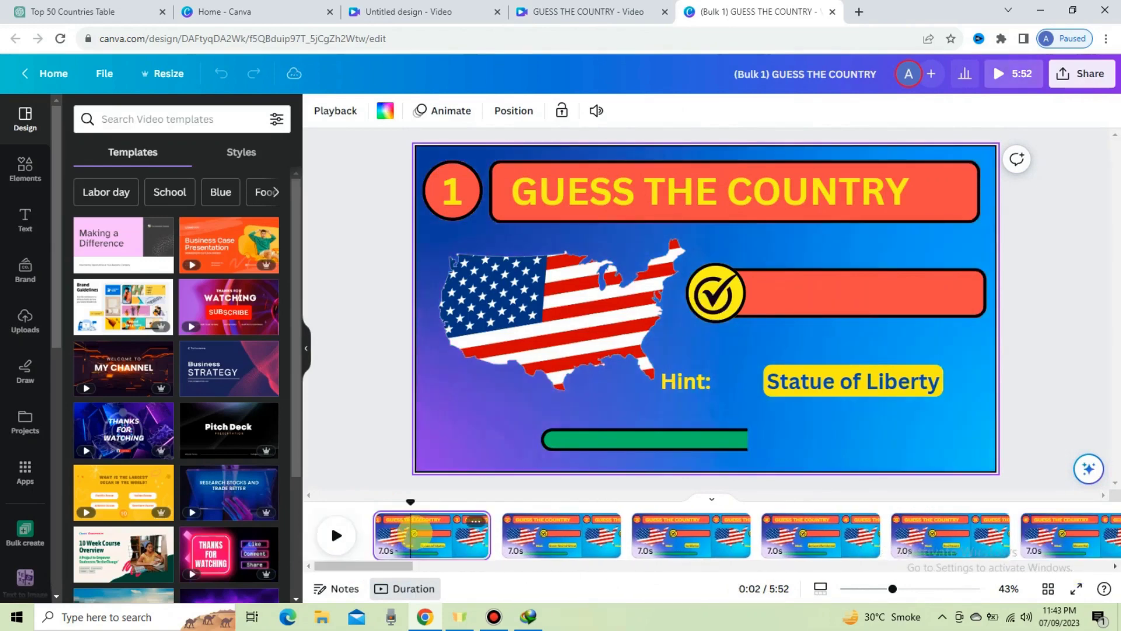
click(673, 380)
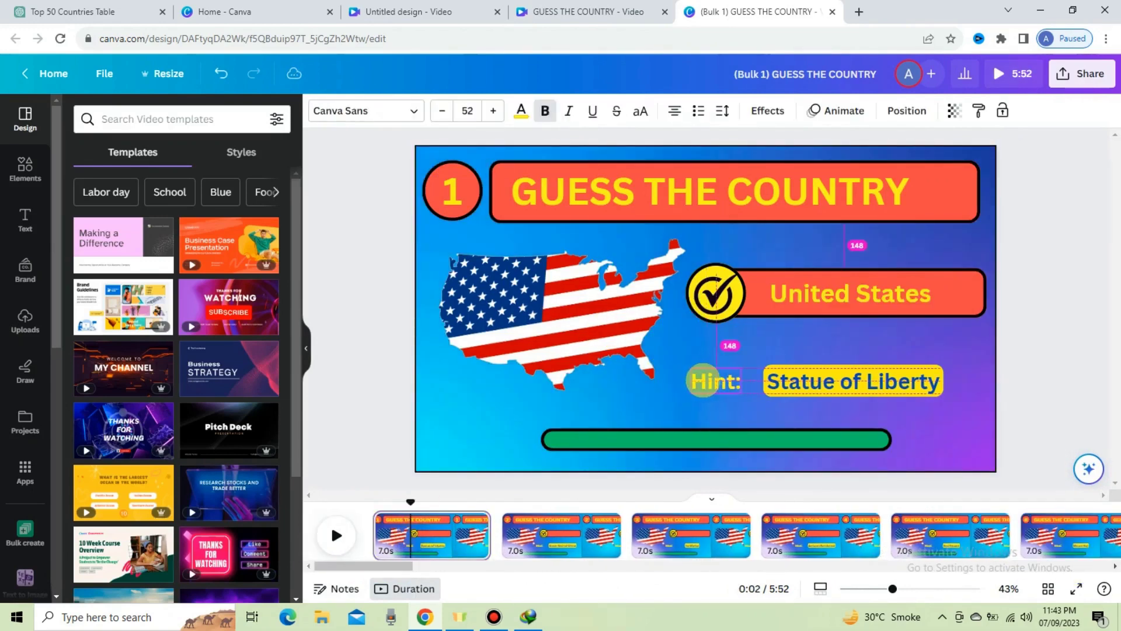
click(672, 347)
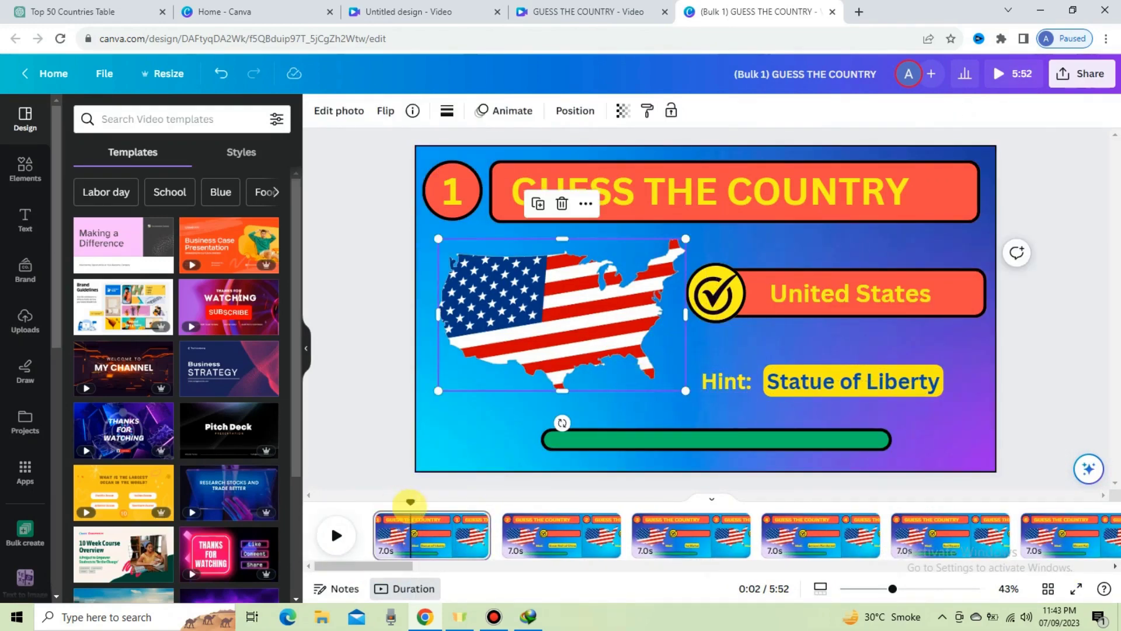
drag(411, 501, 532, 501)
click(680, 384)
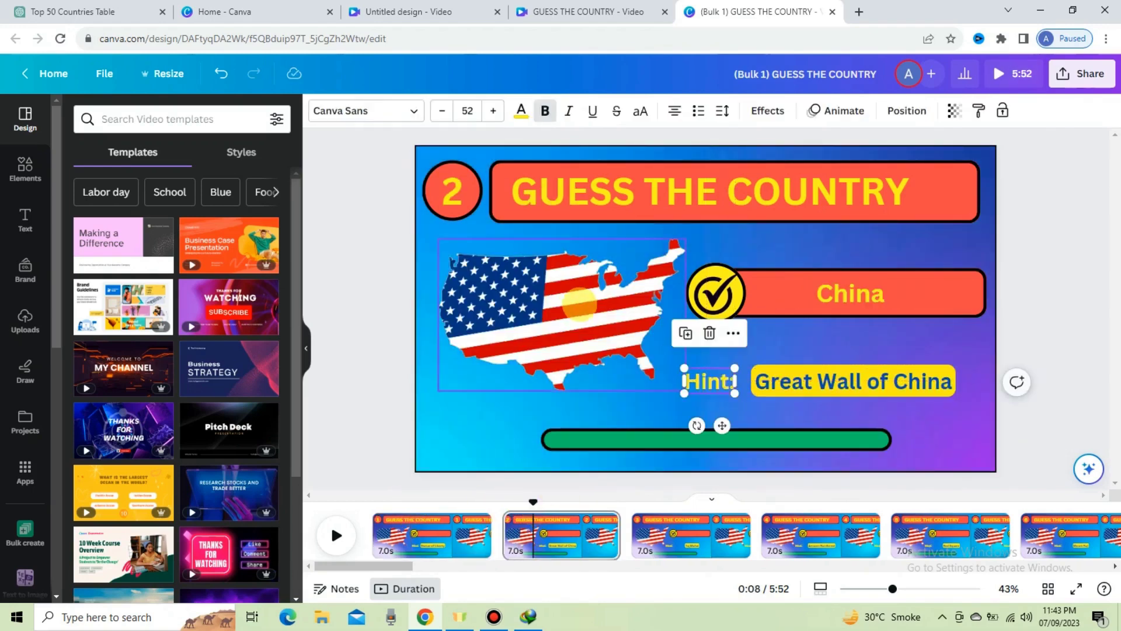
click(577, 303)
key(Delete)
Search Elements for 'china map' and place a China map on page 2.
click(25, 169)
click(178, 121)
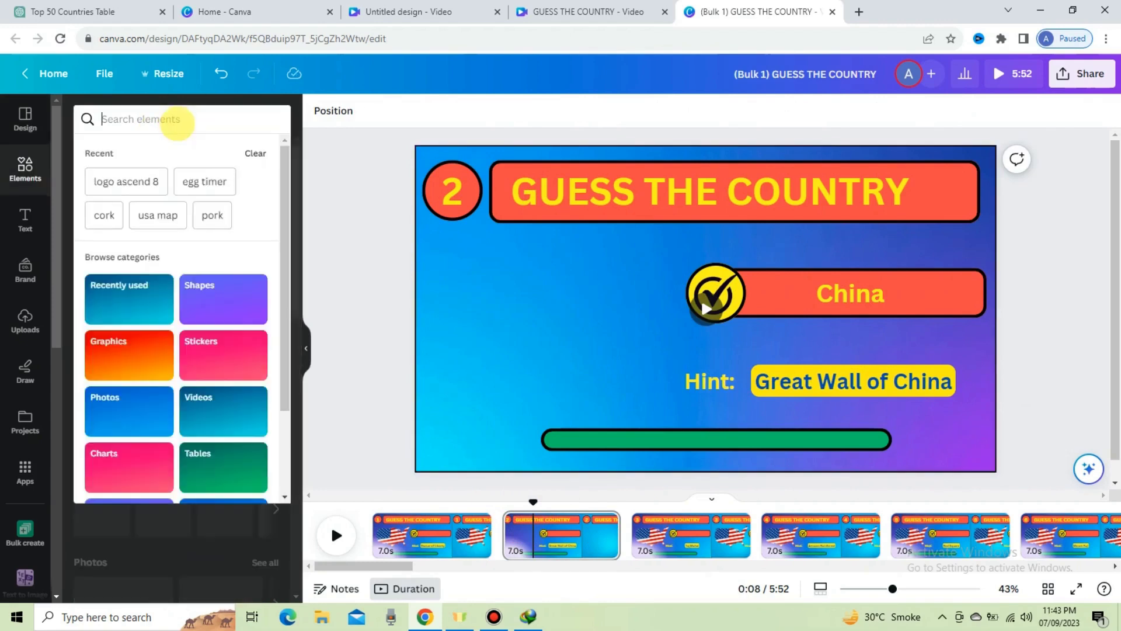
text(china map)
key(Return)
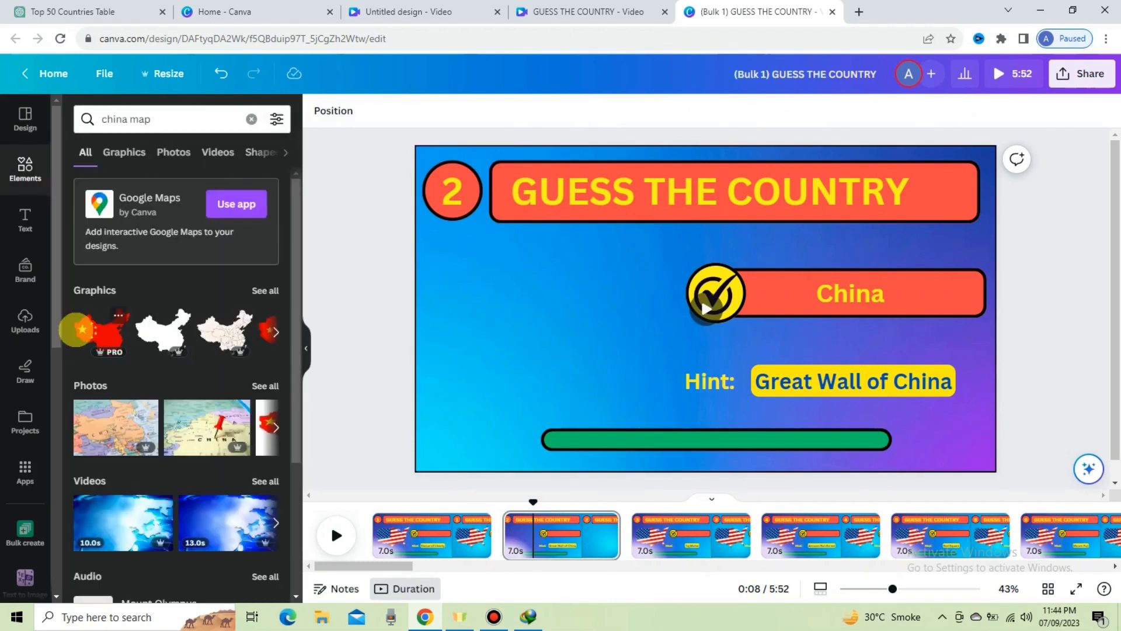
click(104, 334)
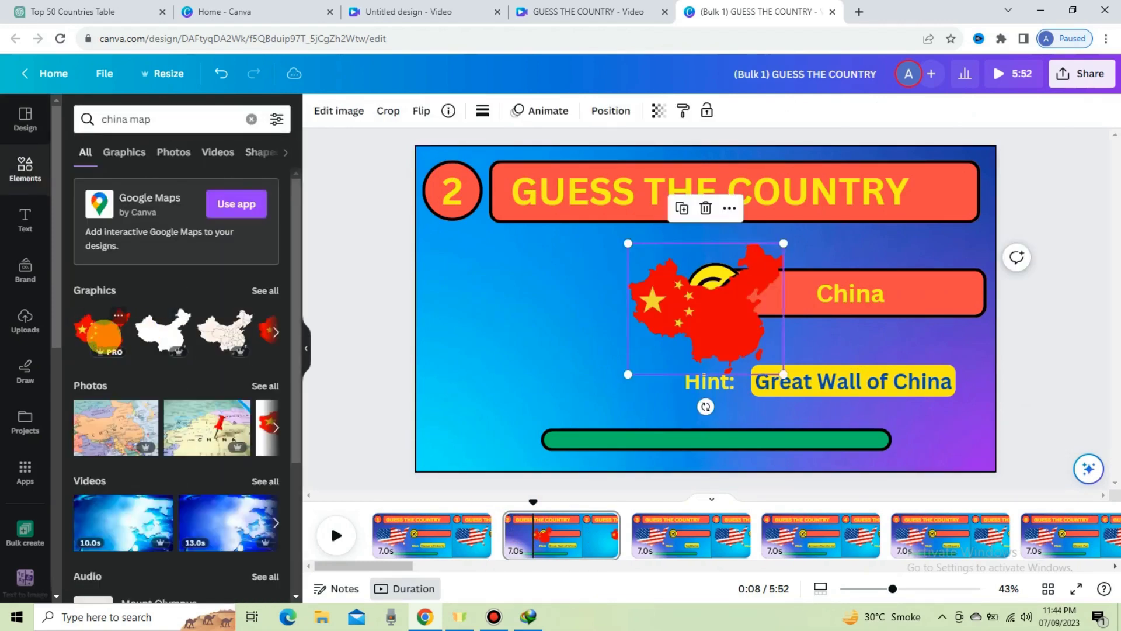
drag(782, 397, 685, 424)
On page 3, replace the US map with an India map and position it beside the hint.
click(642, 535)
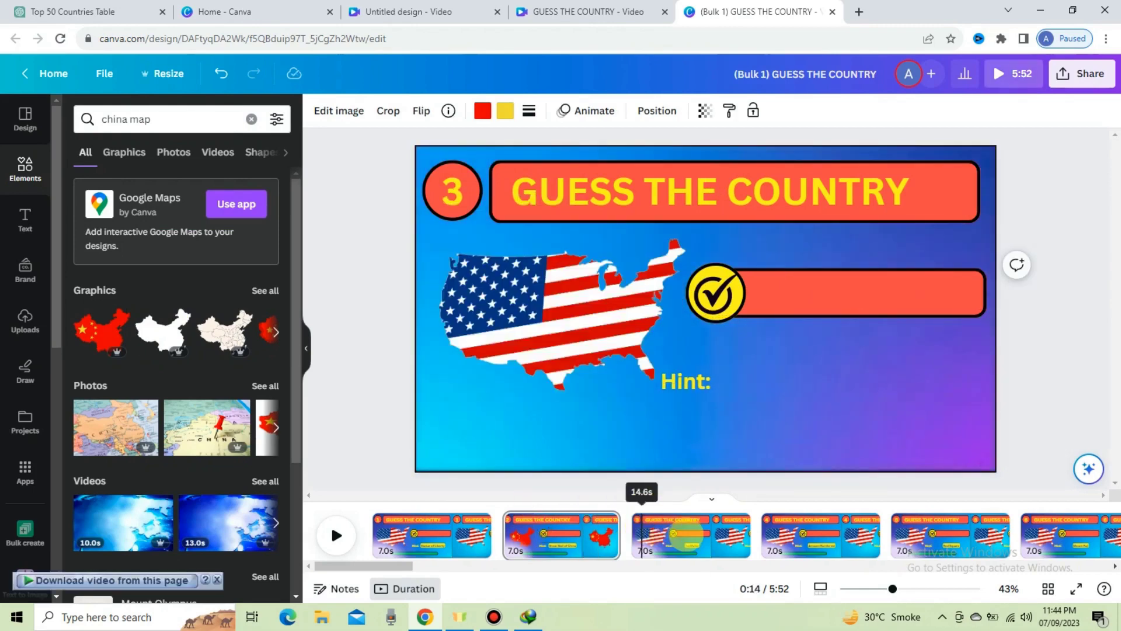
click(681, 535)
click(750, 385)
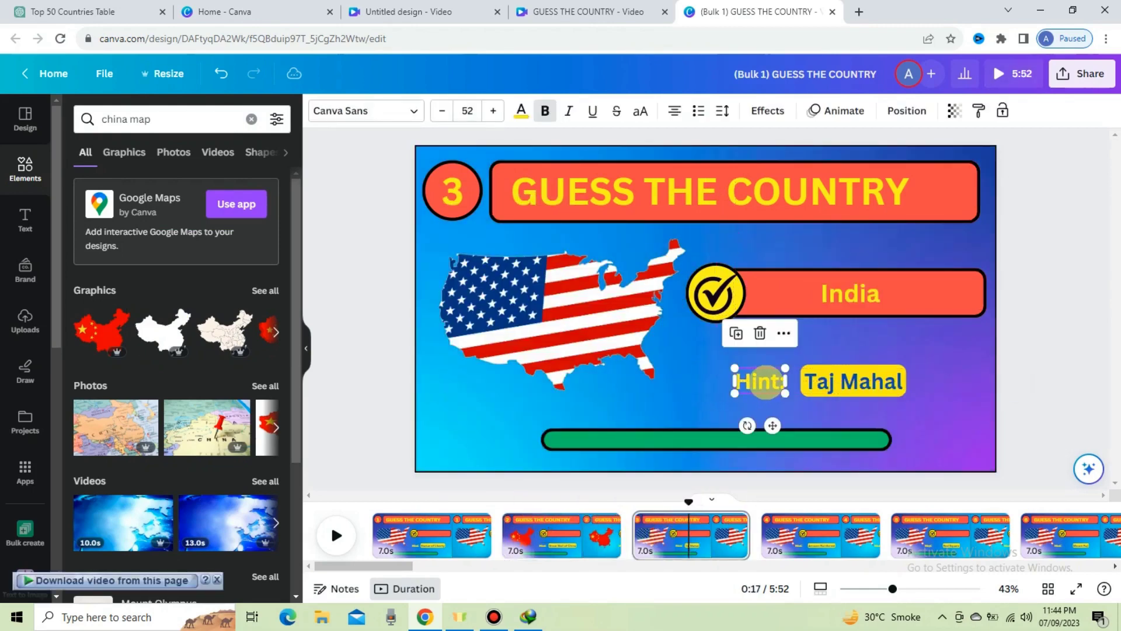
double_click(115, 118)
text(India)
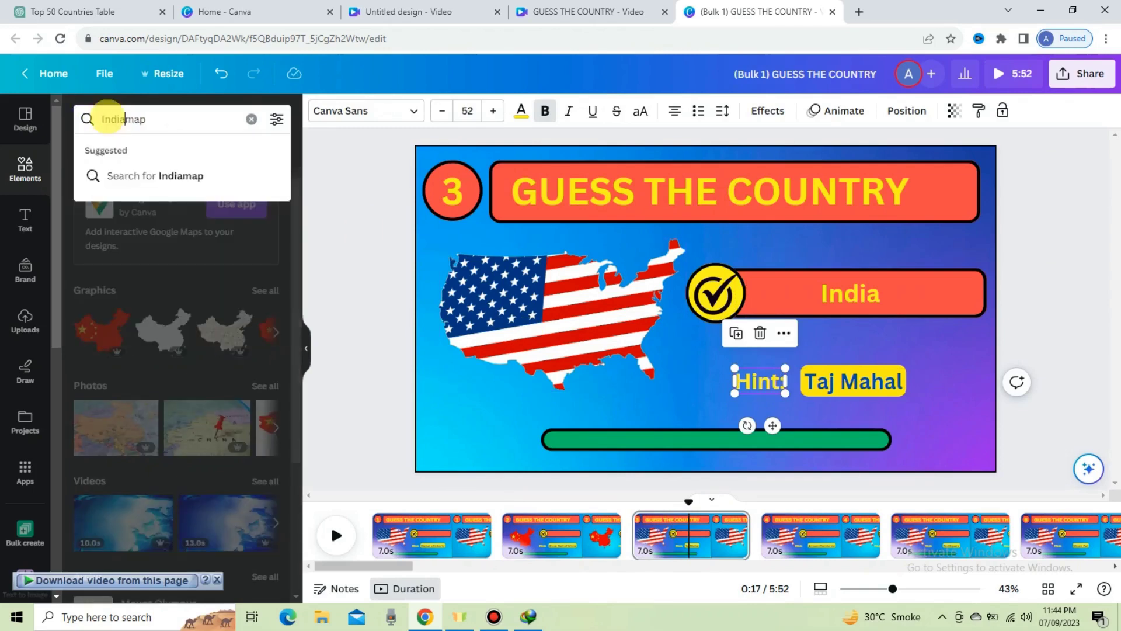
key(Return)
click(276, 369)
click(499, 292)
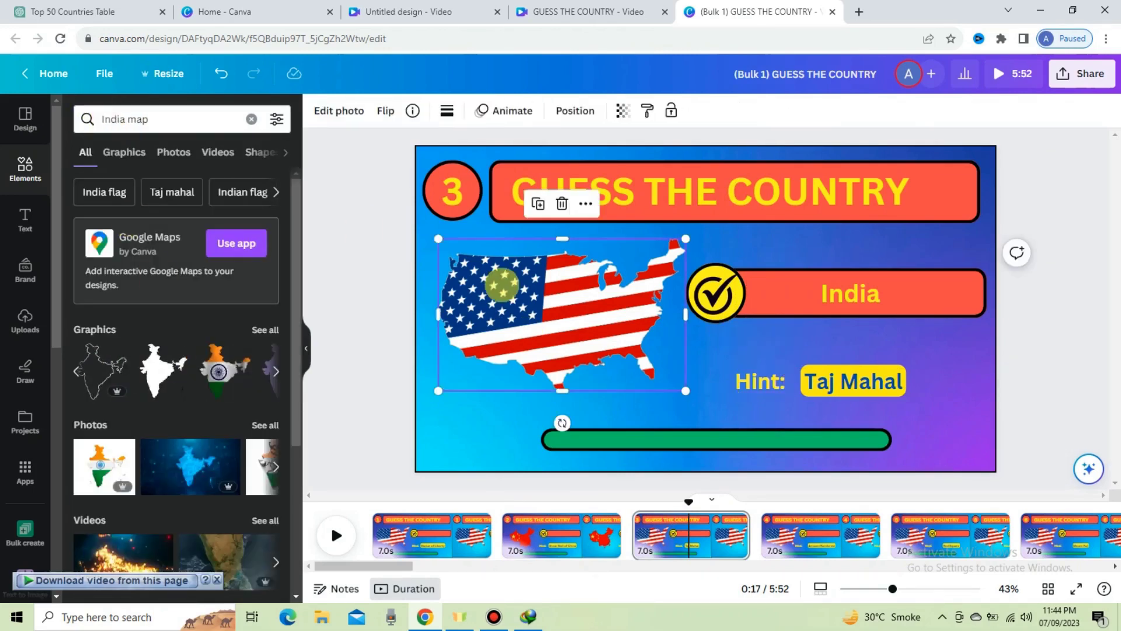
key(Delete)
click(216, 369)
drag(587, 176, 643, 274)
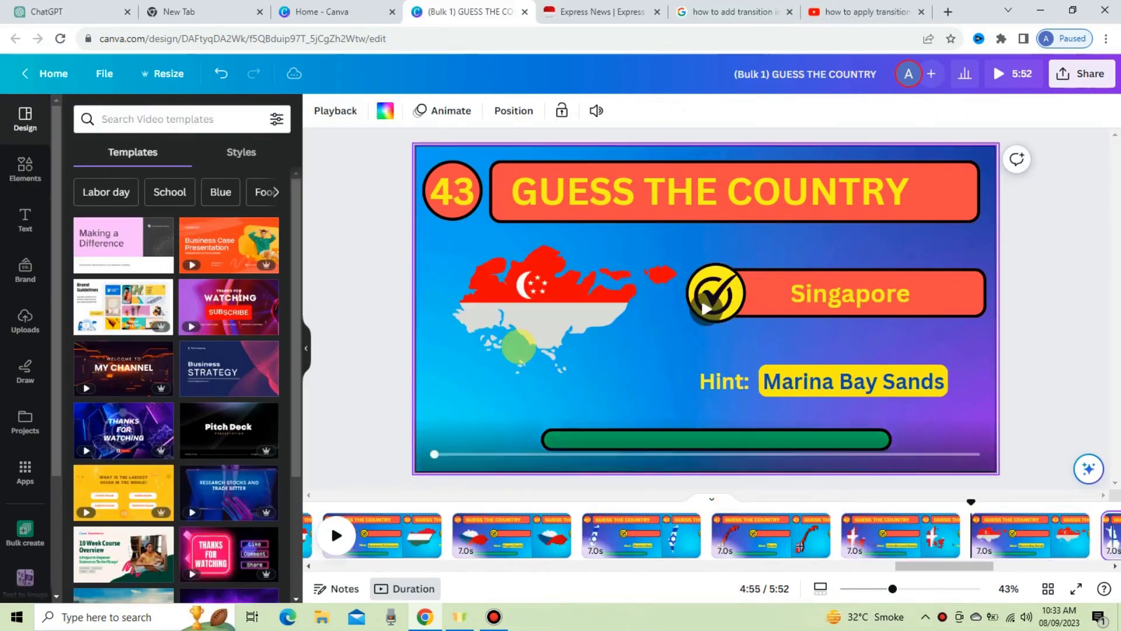
Choose the Color Wipe transition and apply it between all pages.
scroll(518, 346, down, 6)
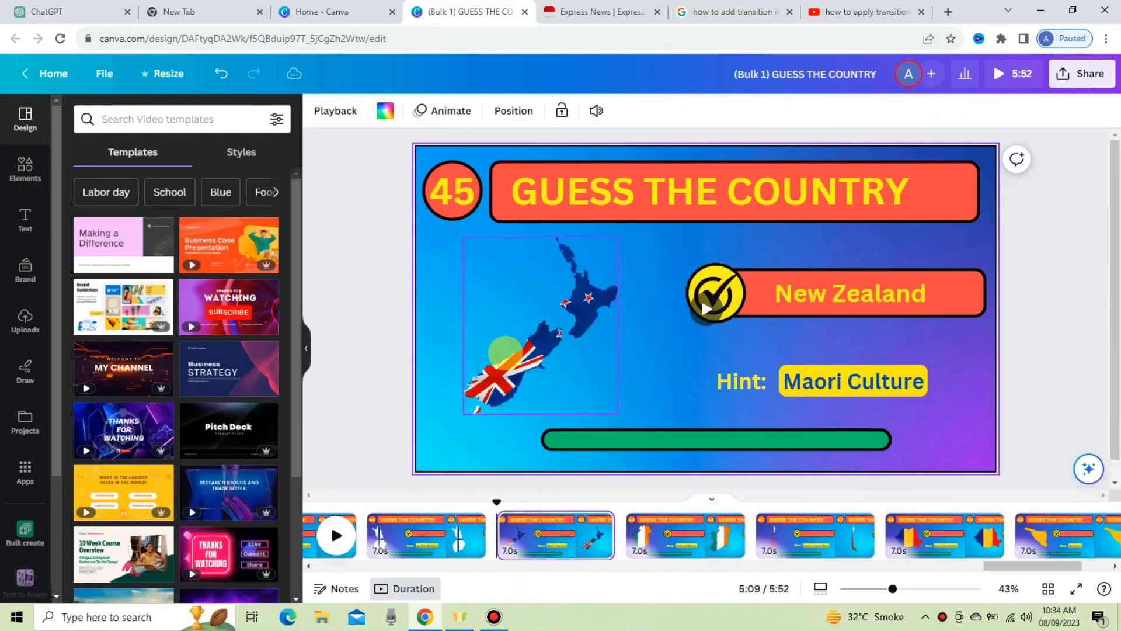
scroll(563, 336, down, 1)
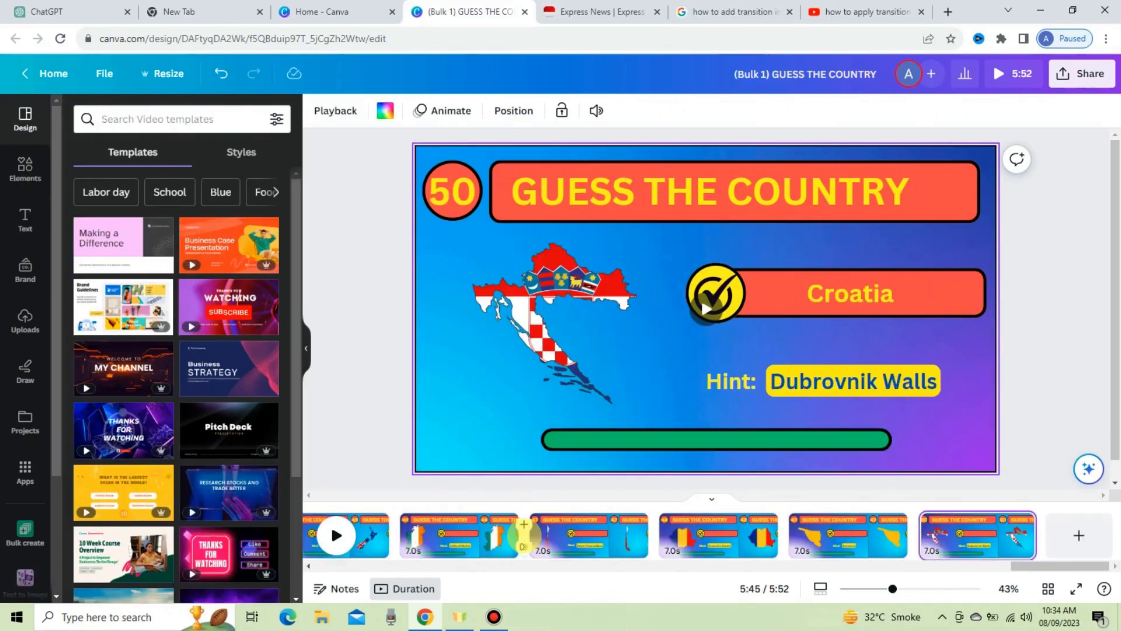
click(532, 546)
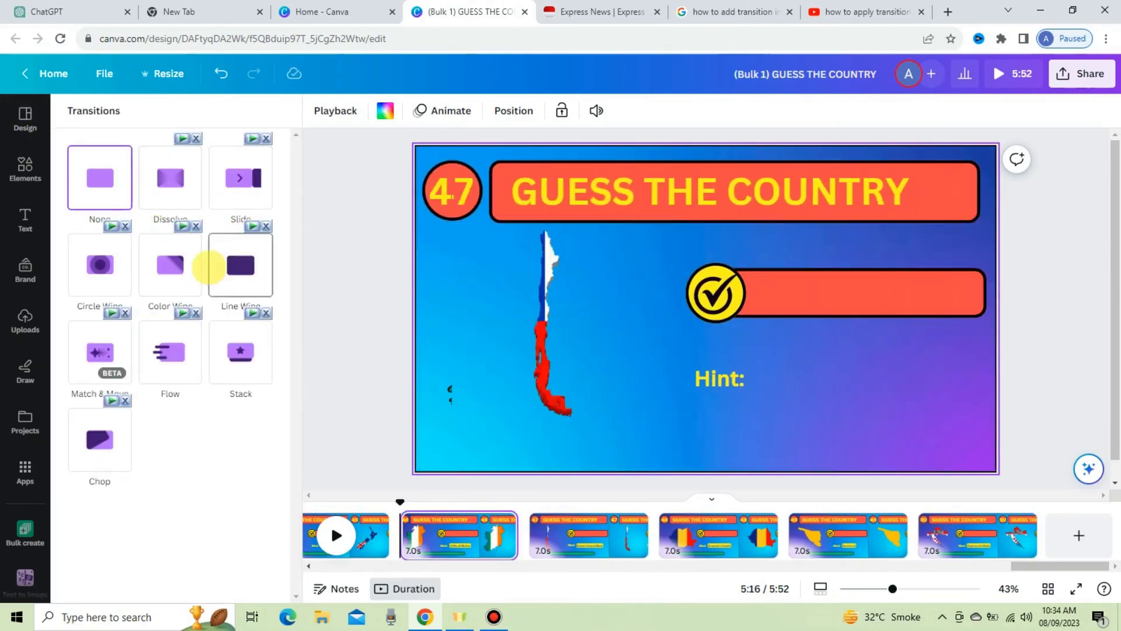
click(169, 263)
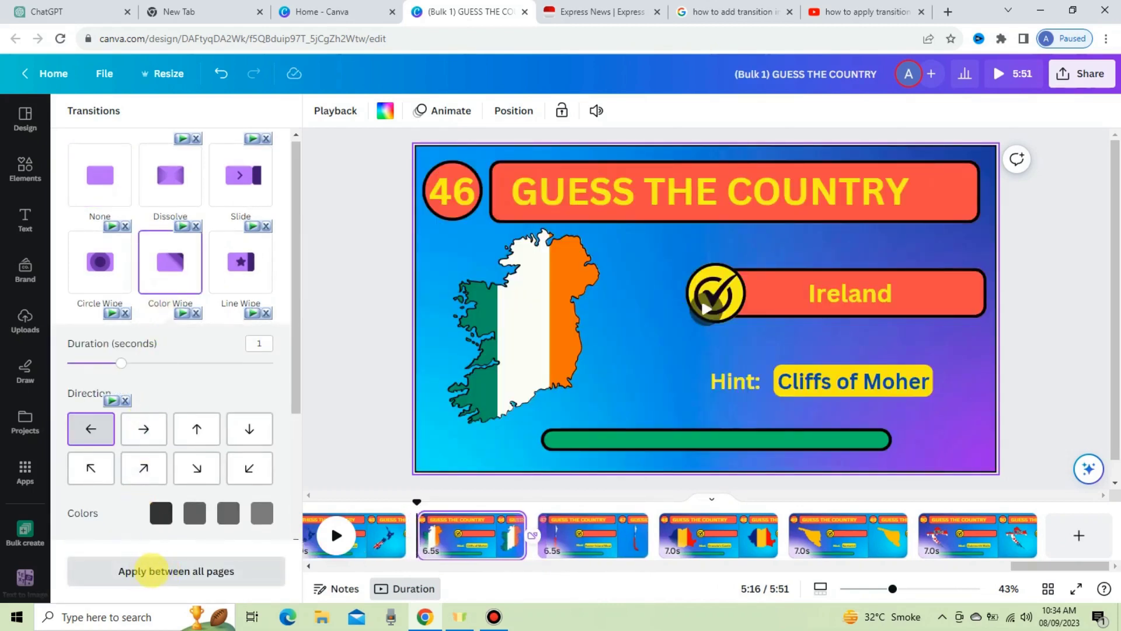
click(182, 557)
key(ctrl+alt+p)
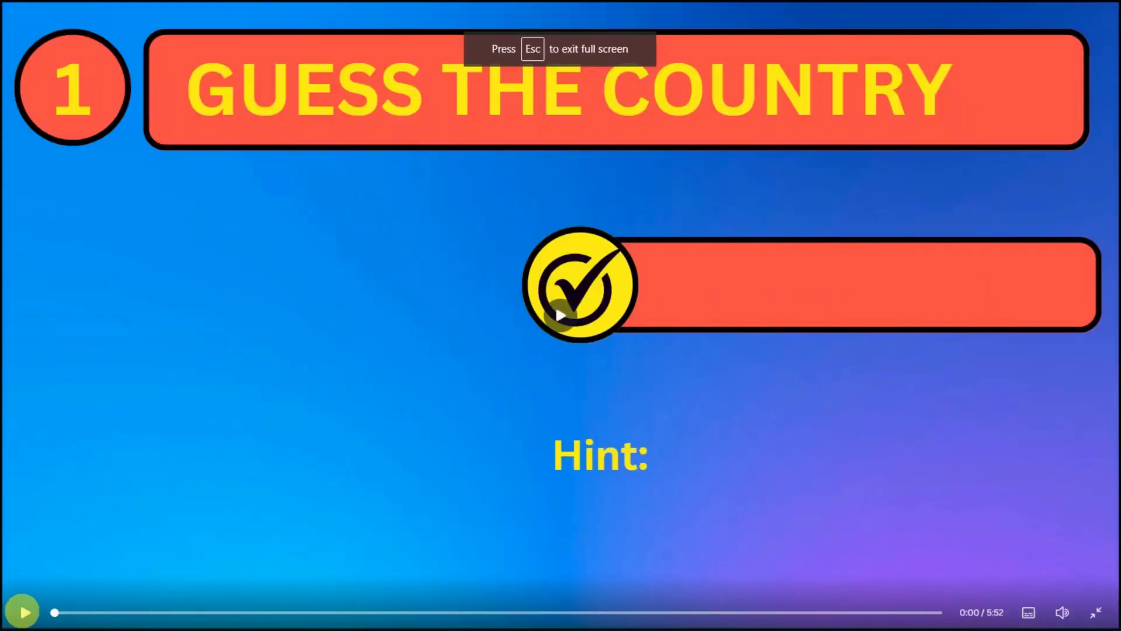
click(25, 611)
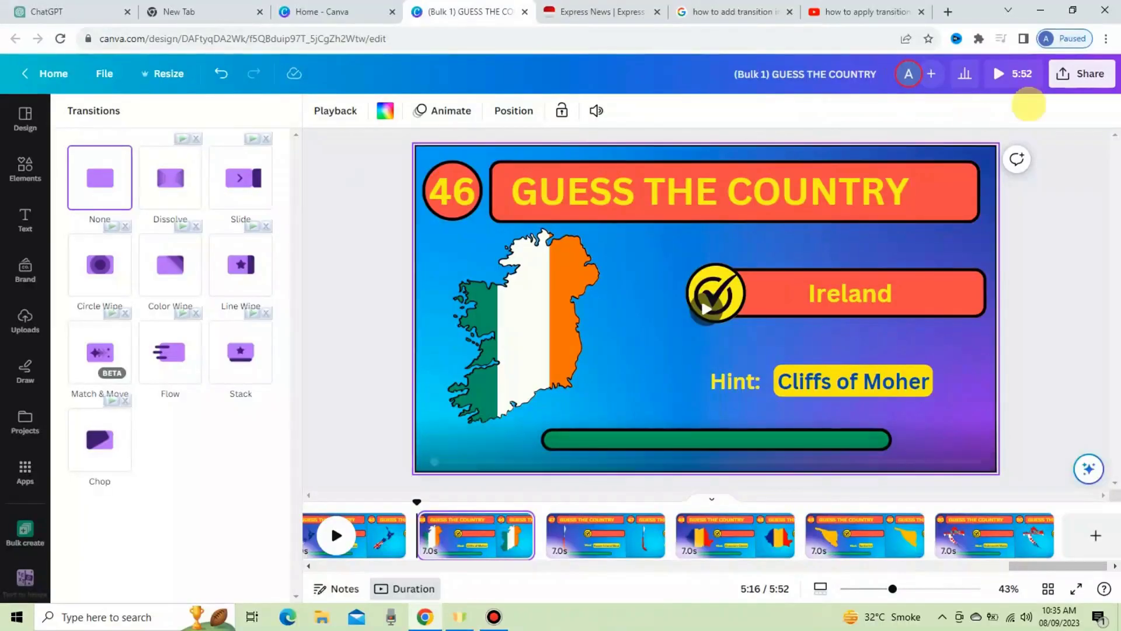
Download all 50 pages as an MP4 video from the Share menu.
click(1074, 75)
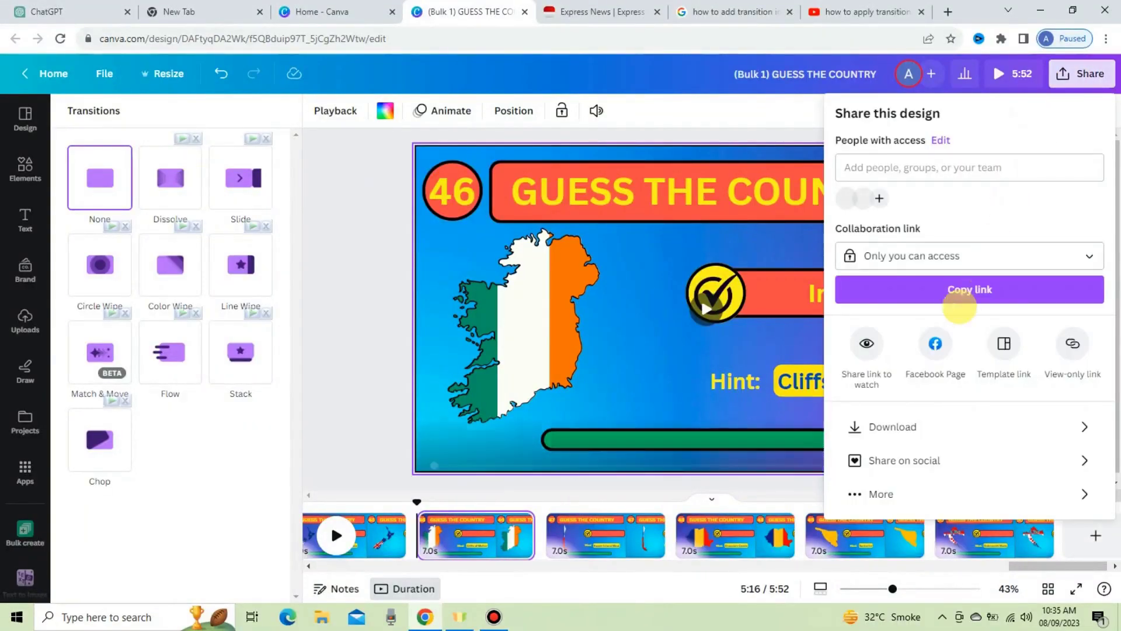
click(911, 426)
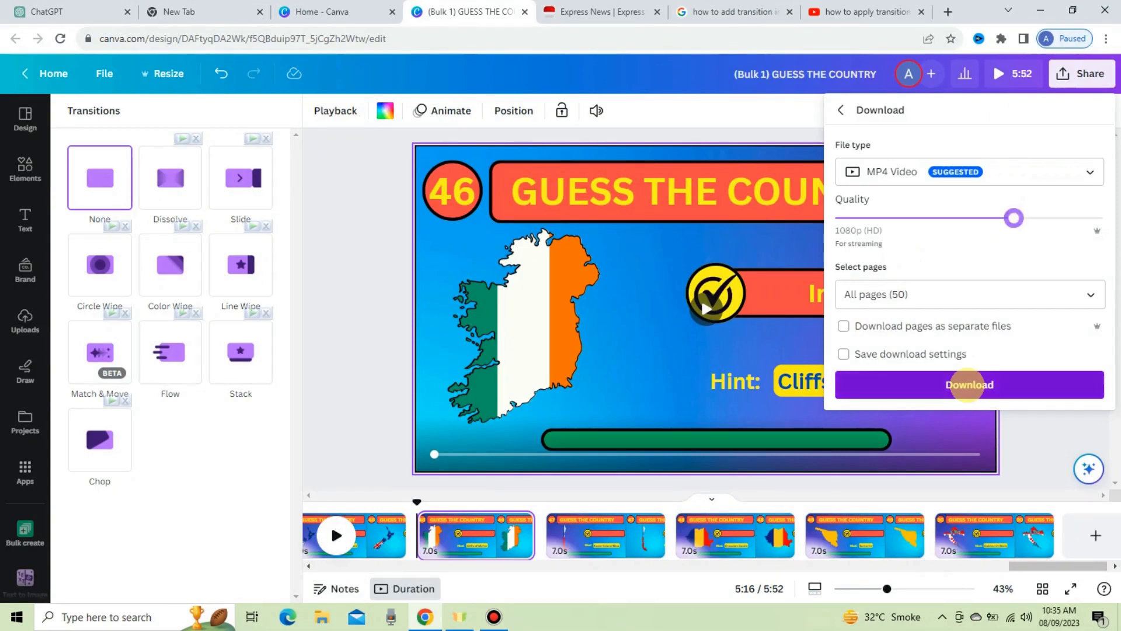
click(969, 384)
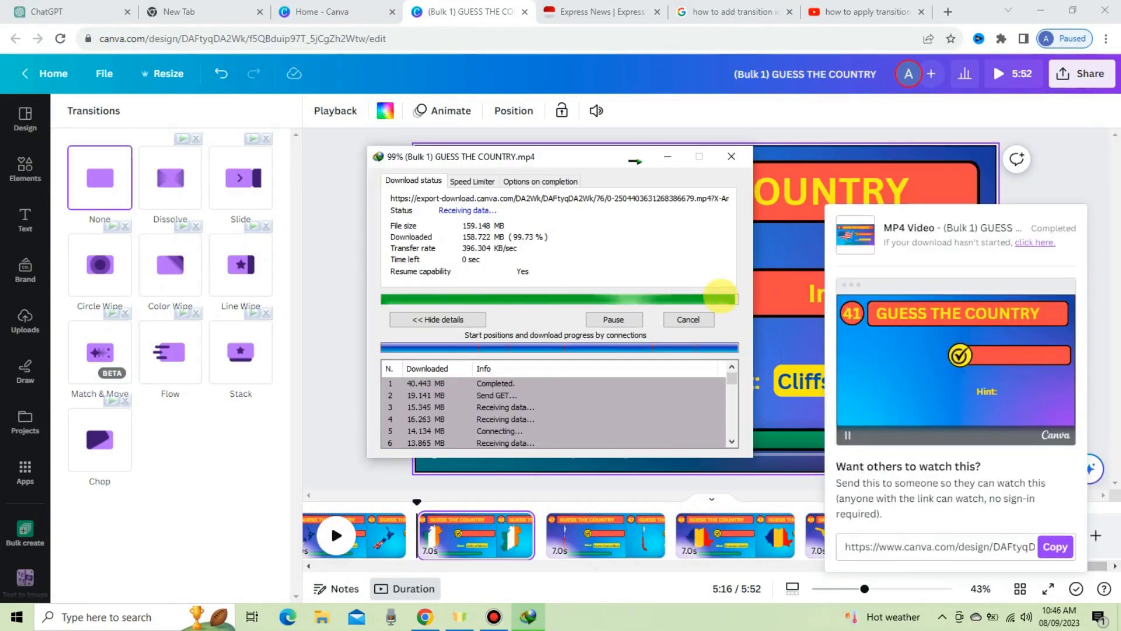